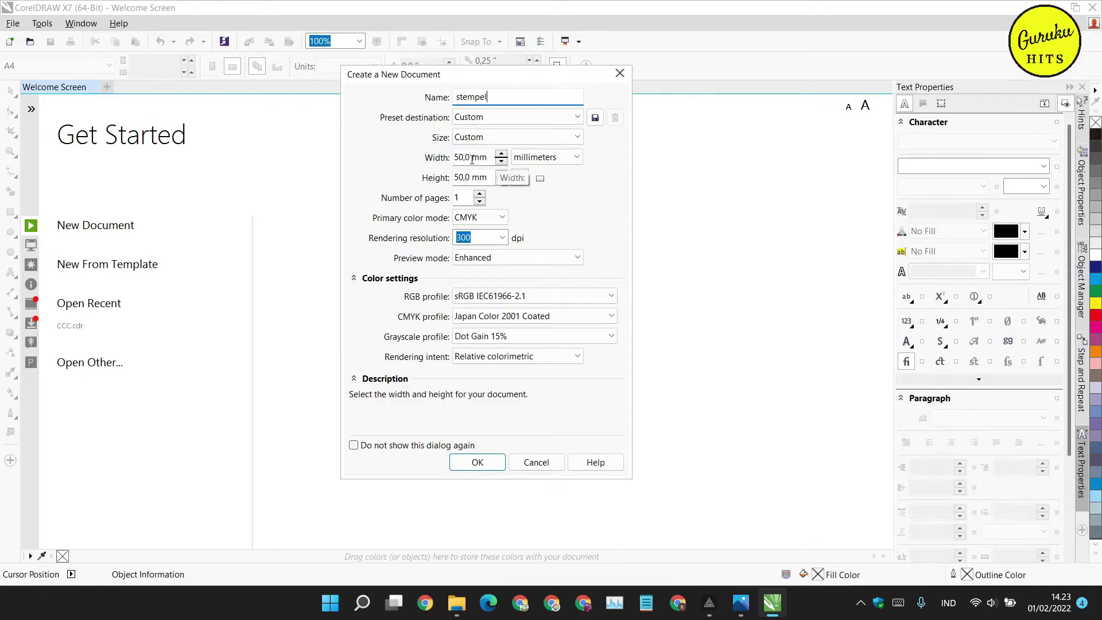
Step: Set the new document's page width and height to 35 mm each
click(474, 137)
click(474, 138)
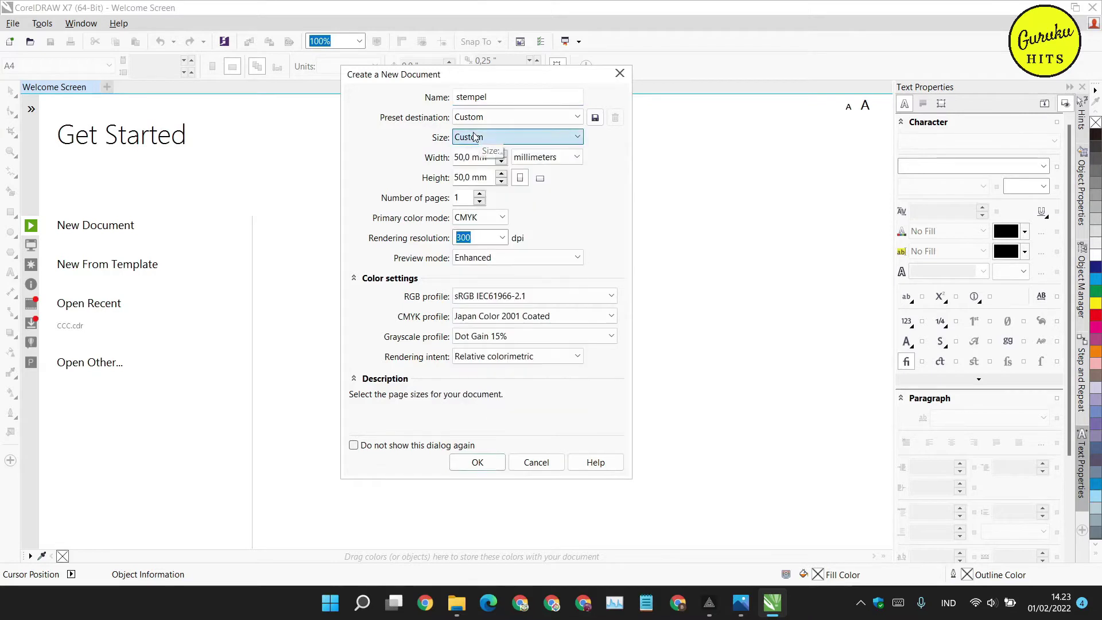
click(470, 157)
click(484, 138)
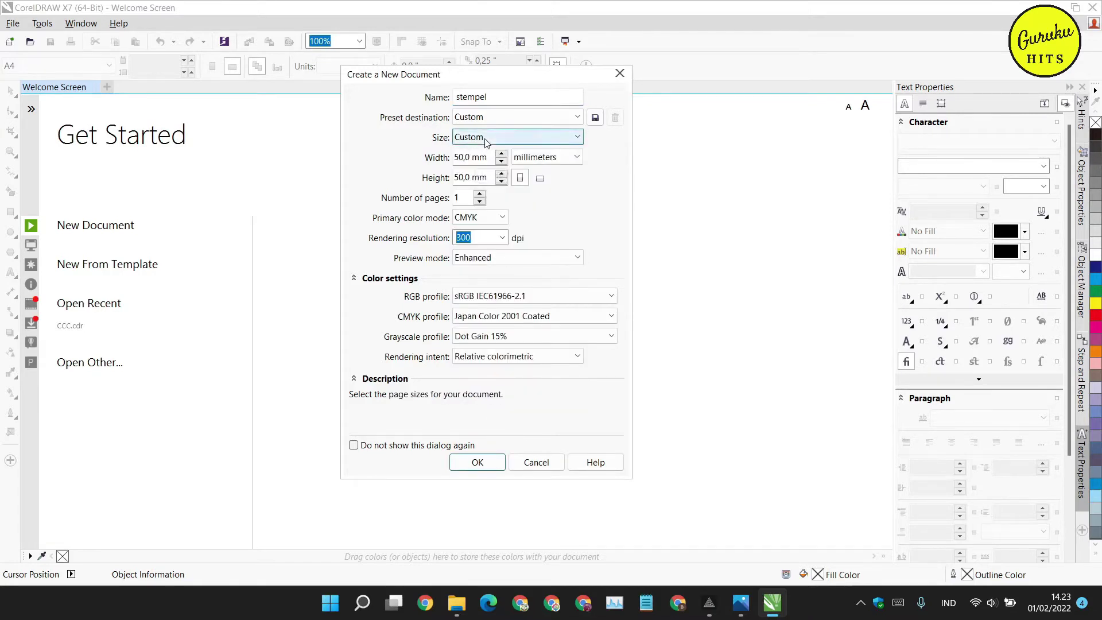
click(485, 137)
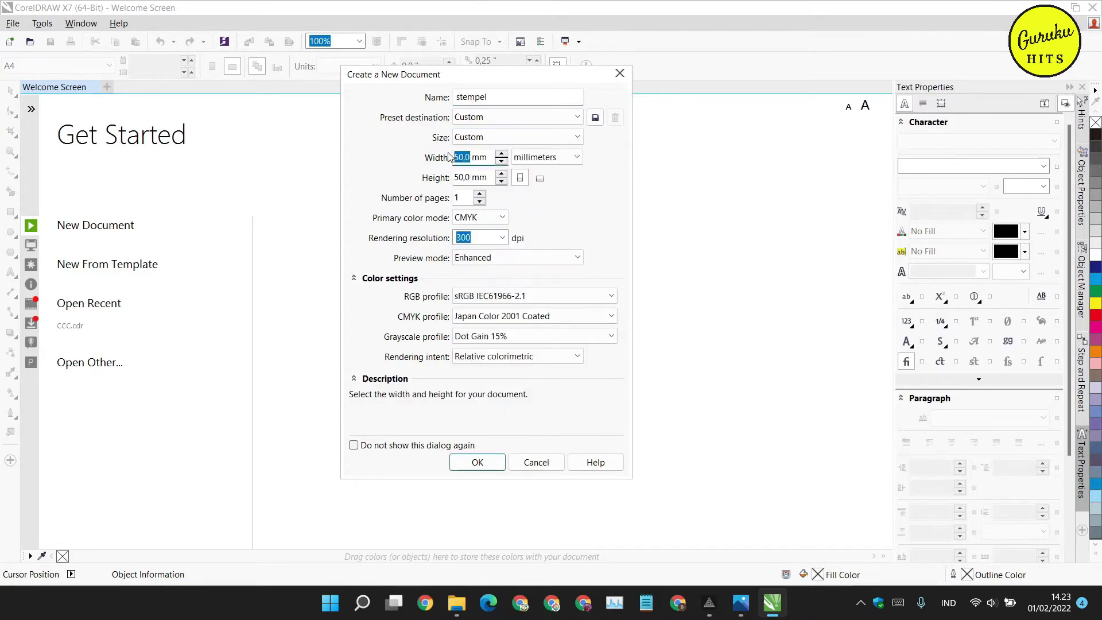
text(35)
drag(473, 176, 452, 175)
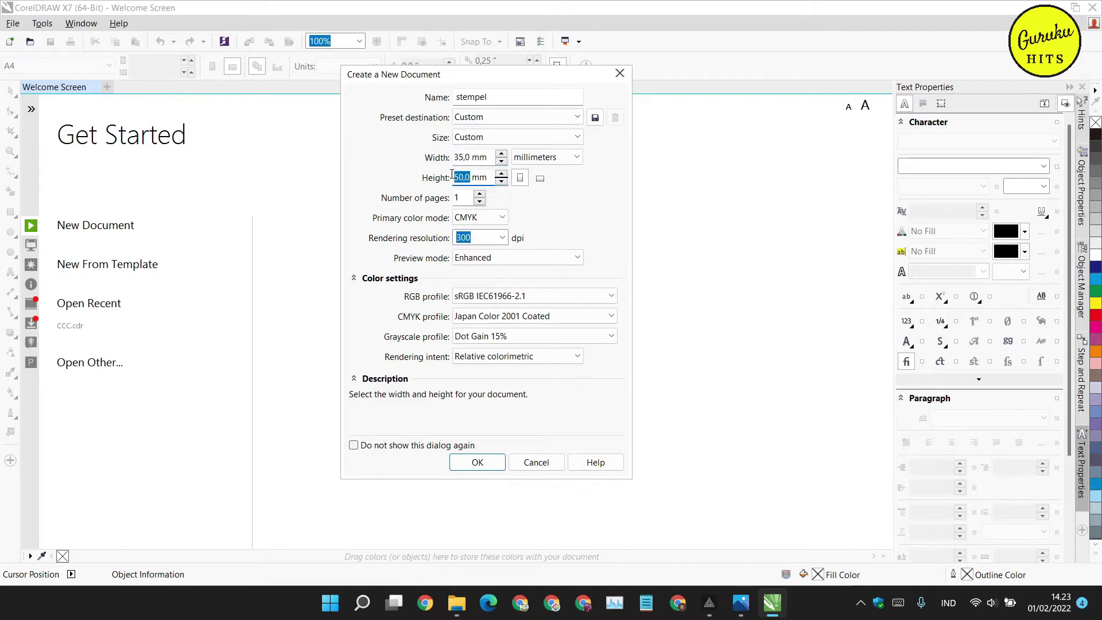
text(35)
key(Tab)
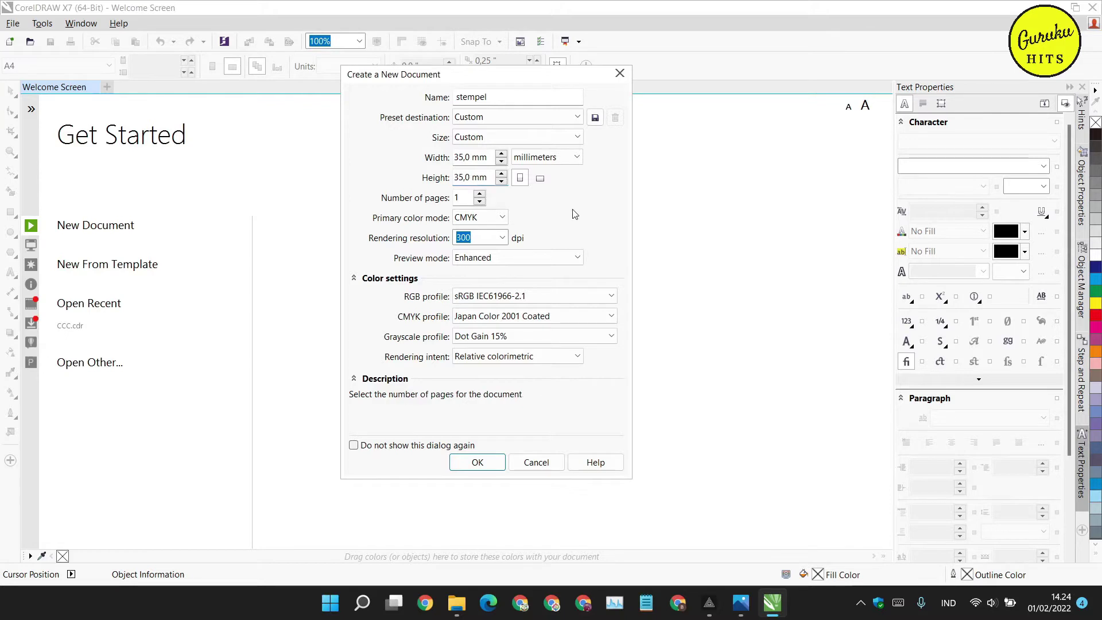
Step: Keep millimeters as the document's unit and create the document
click(567, 164)
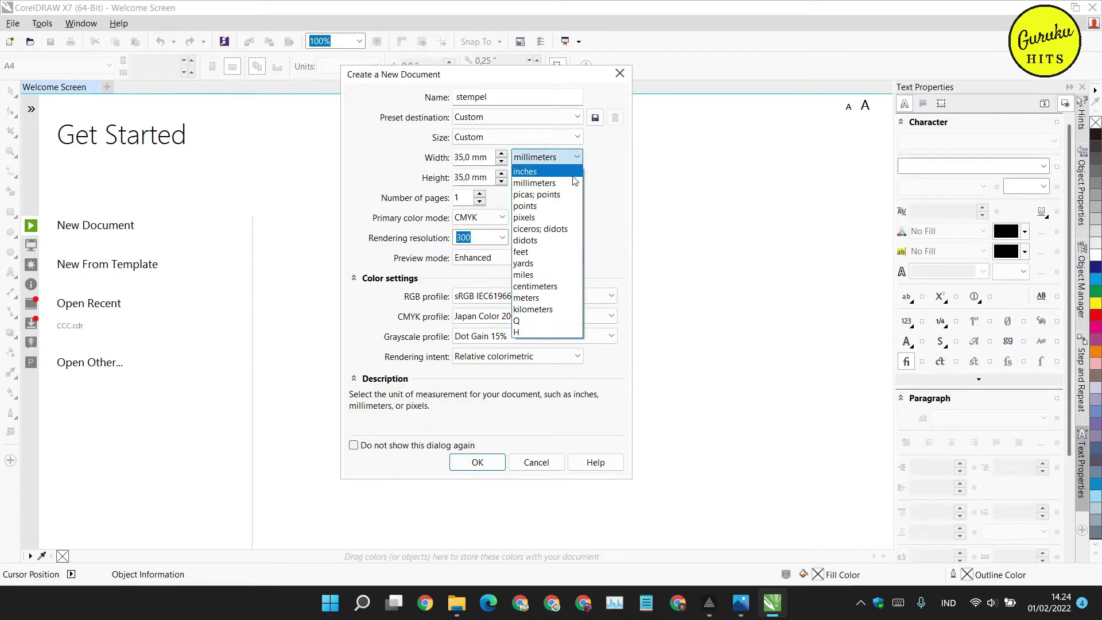
click(595, 196)
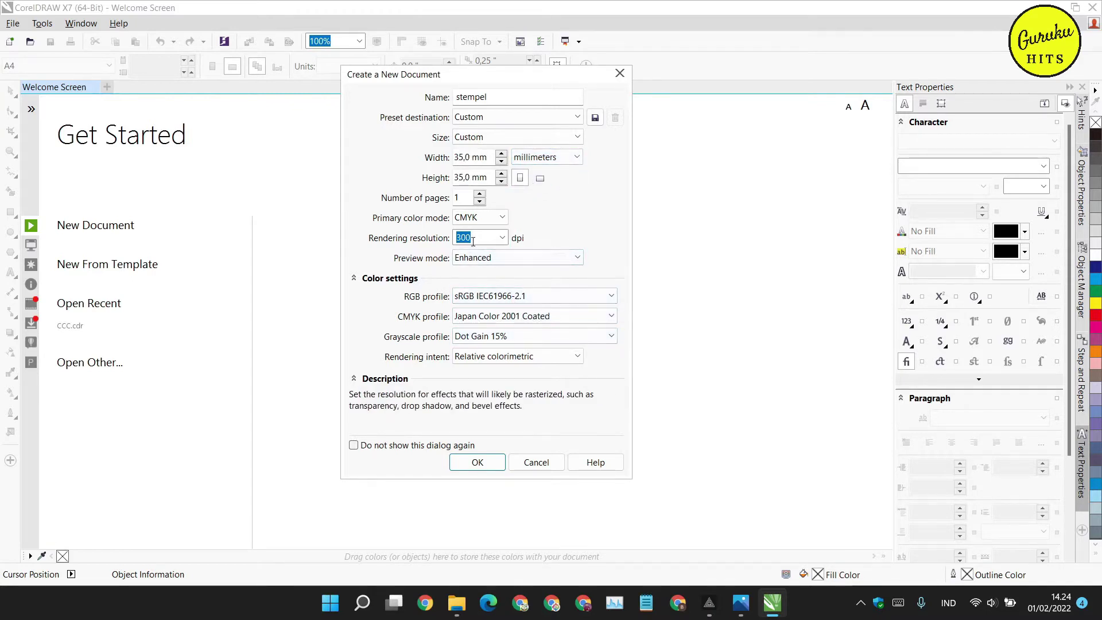
click(488, 467)
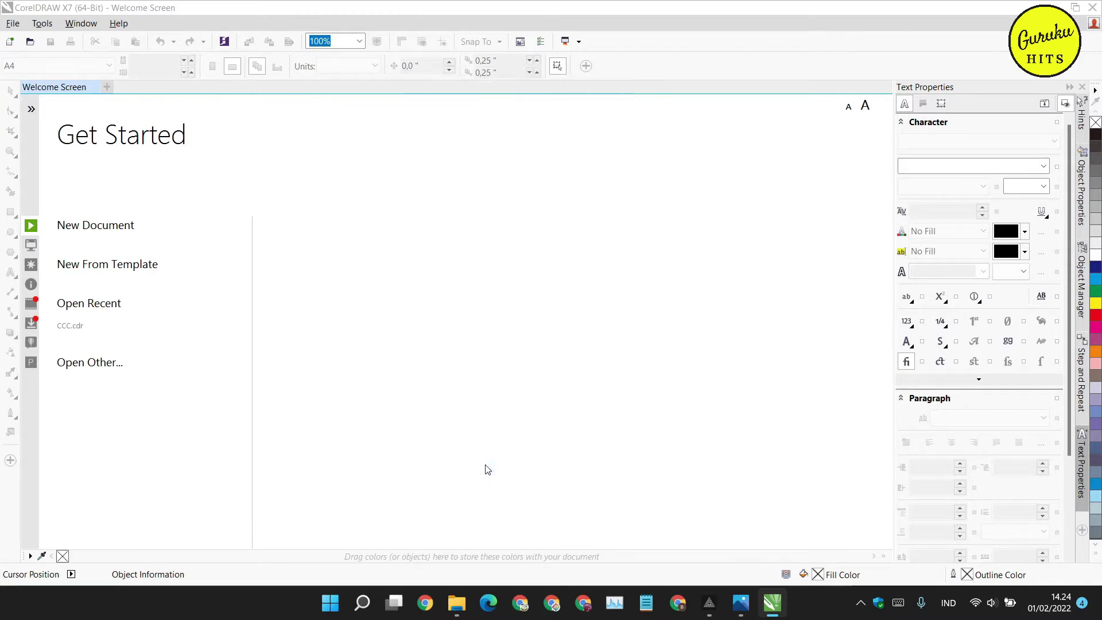
scroll(373, 305, up, 2)
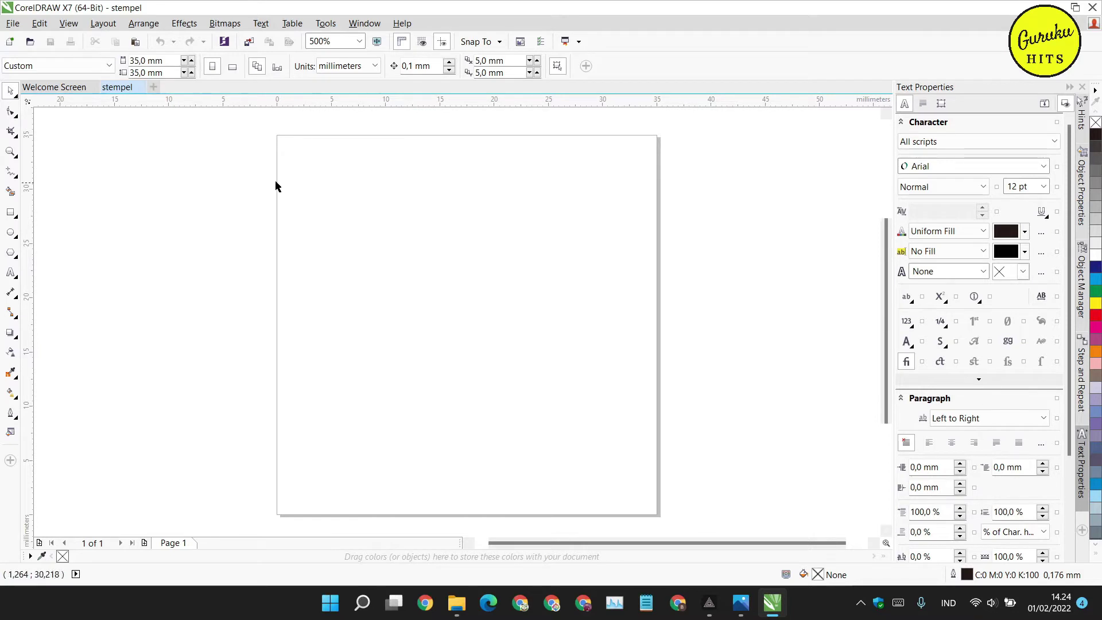
Step: Draw a circle about 33 mm across over the page, and set its width and height to 30 mm
click(10, 233)
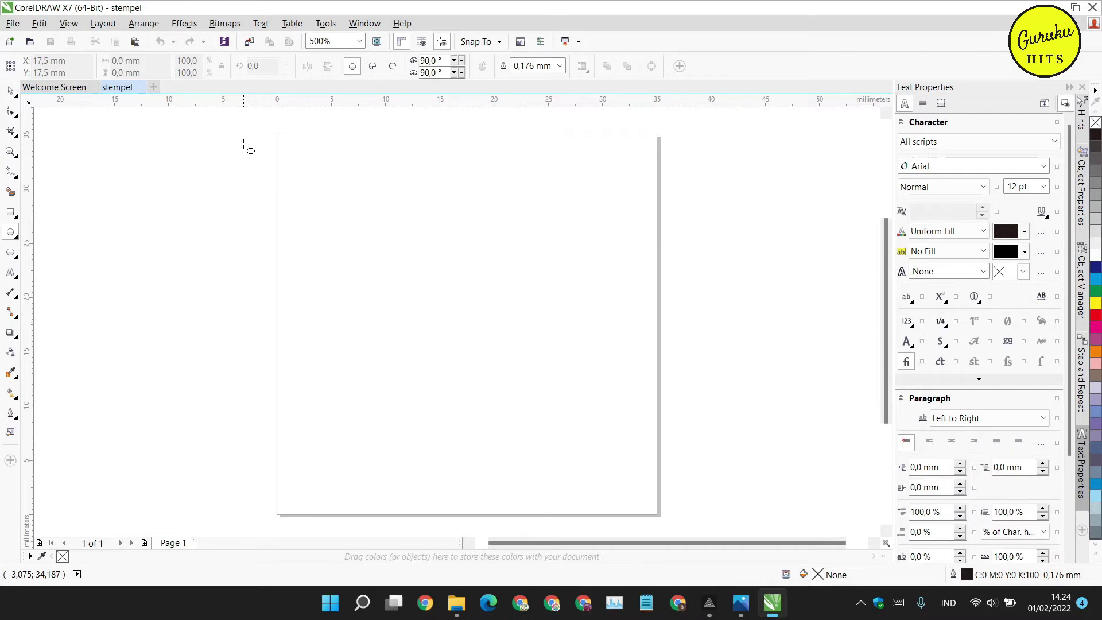
mouse_move(243, 144)
mouse_down()
mouse_move(392, 288)
mouse_move(602, 460)
mouse_up()
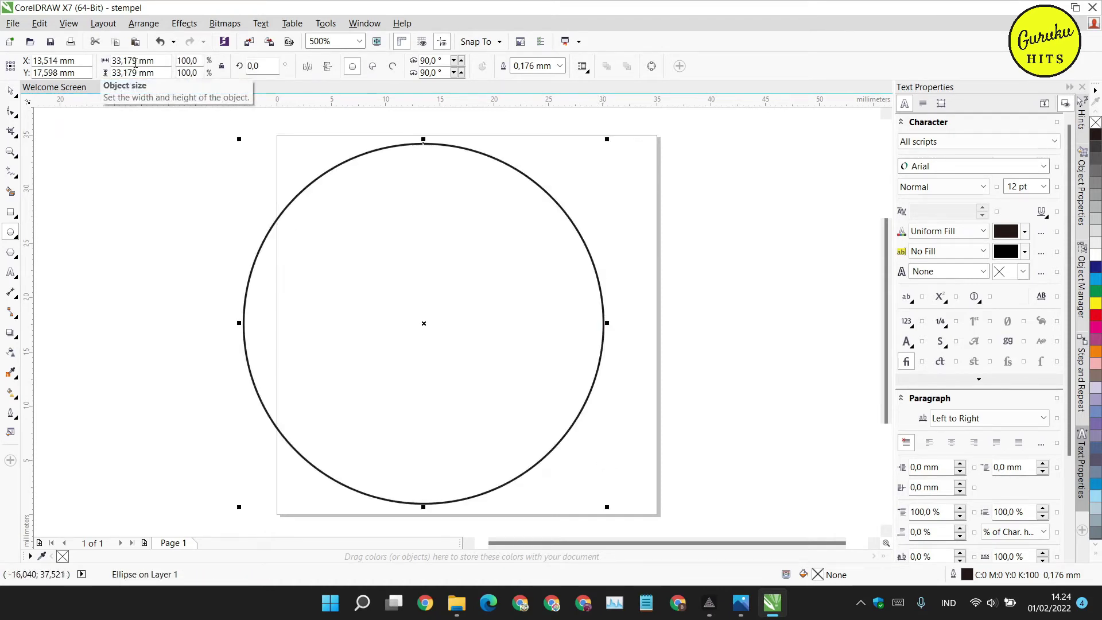
drag(135, 62, 109, 67)
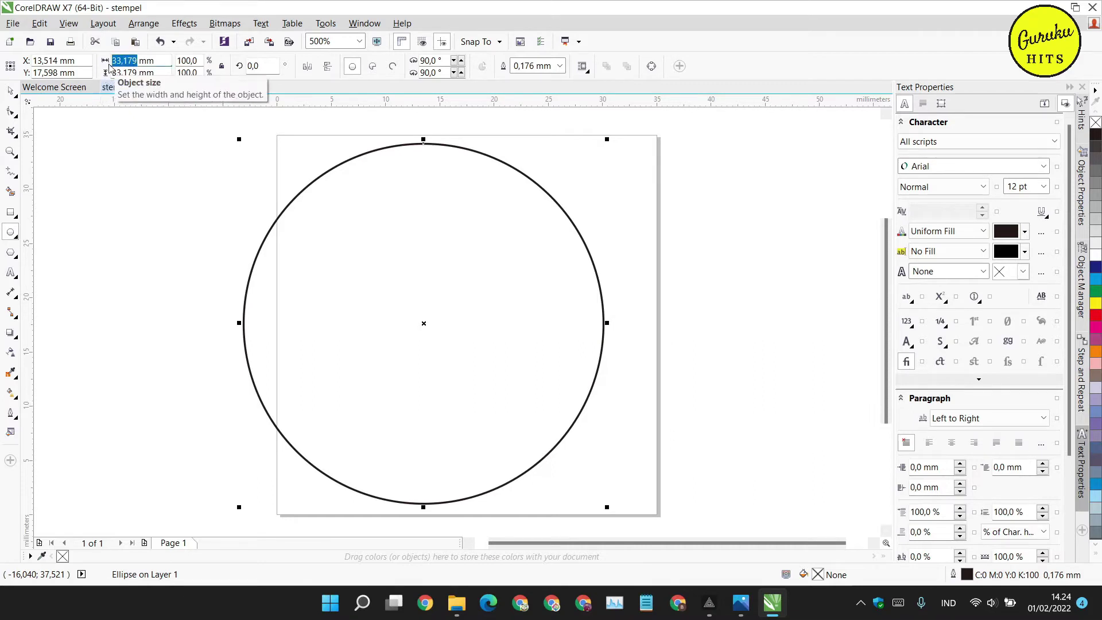
text(30)
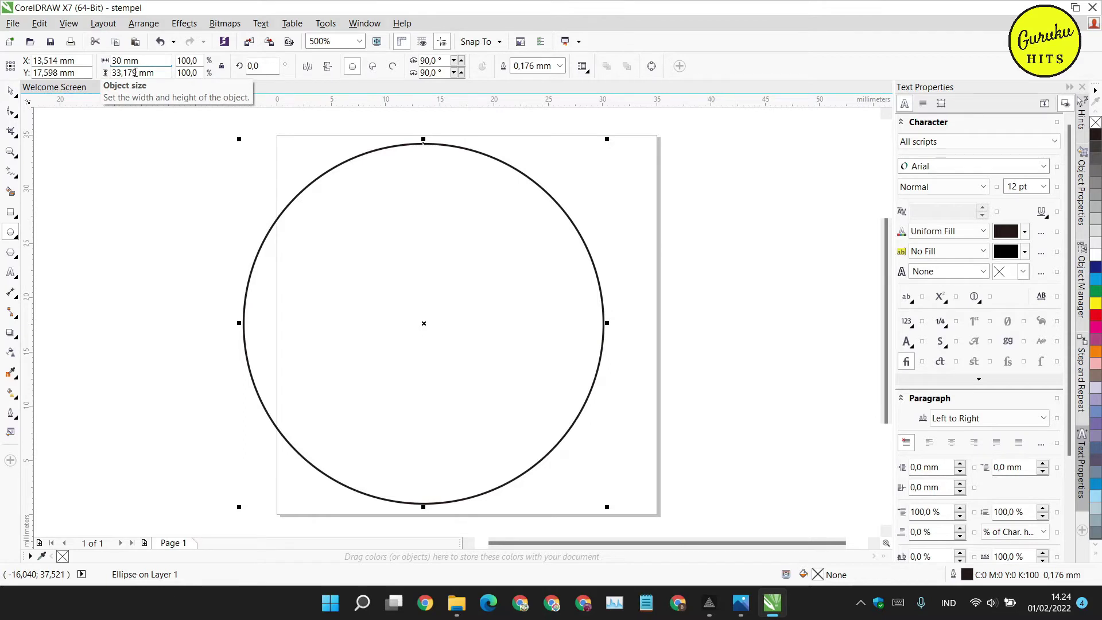
drag(136, 72, 110, 73)
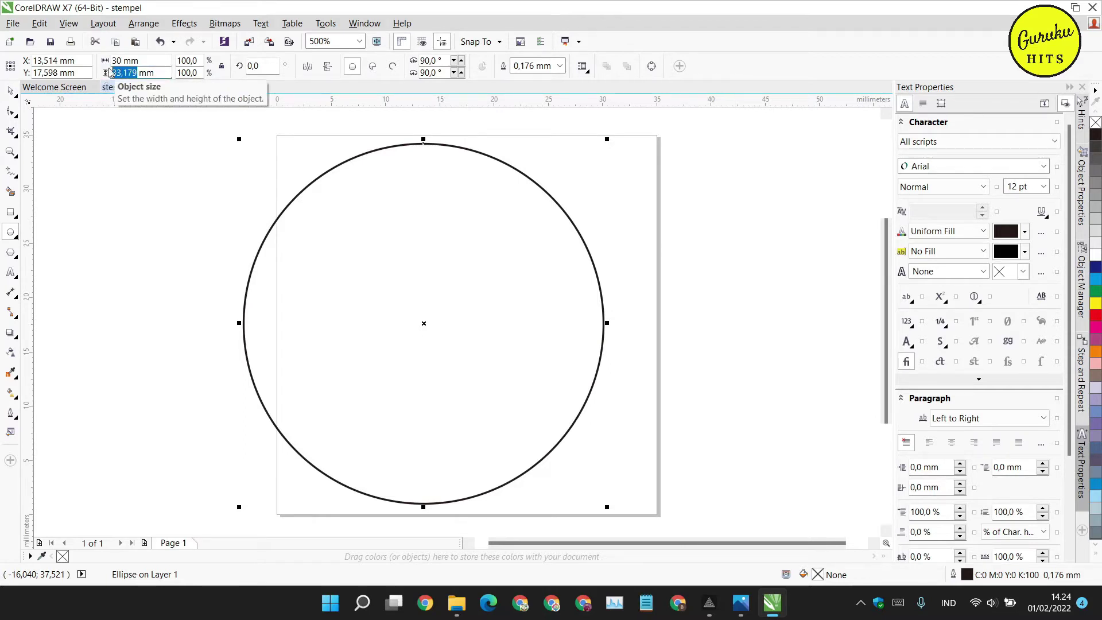
text(30)
key(Return)
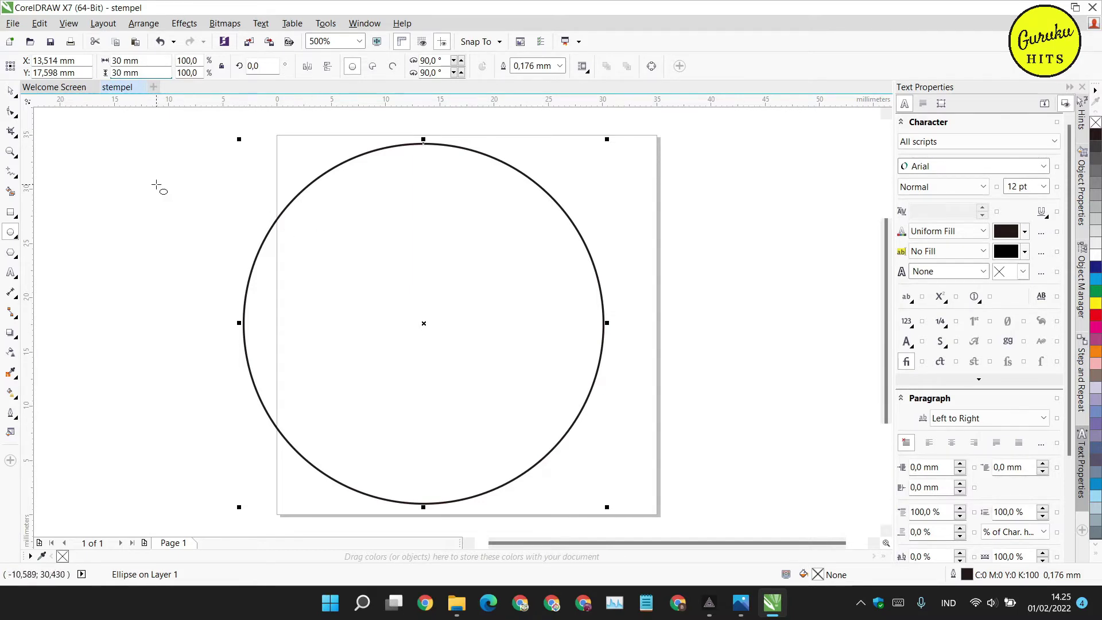
key(Return)
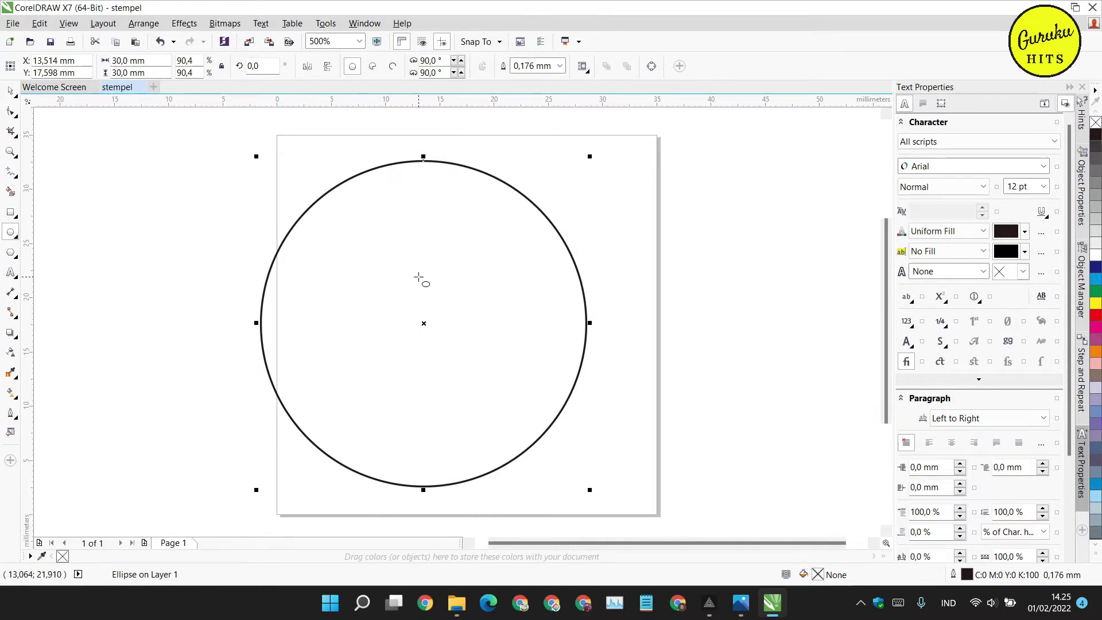
Step: Center the circle on the page and set its outline width to 0.5 mm
key(p)
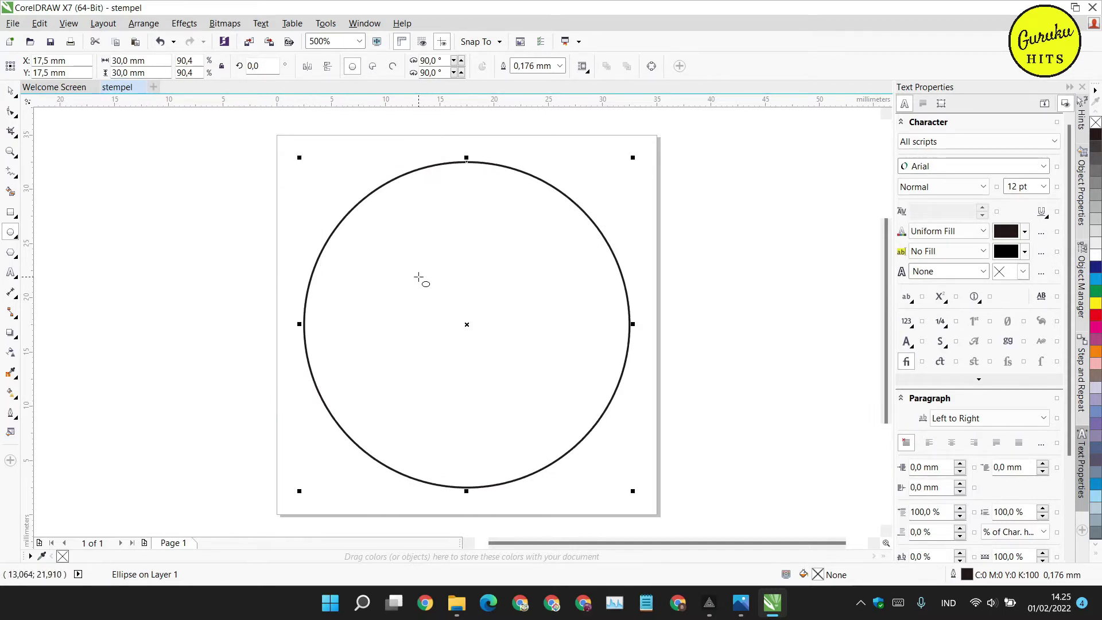
click(13, 93)
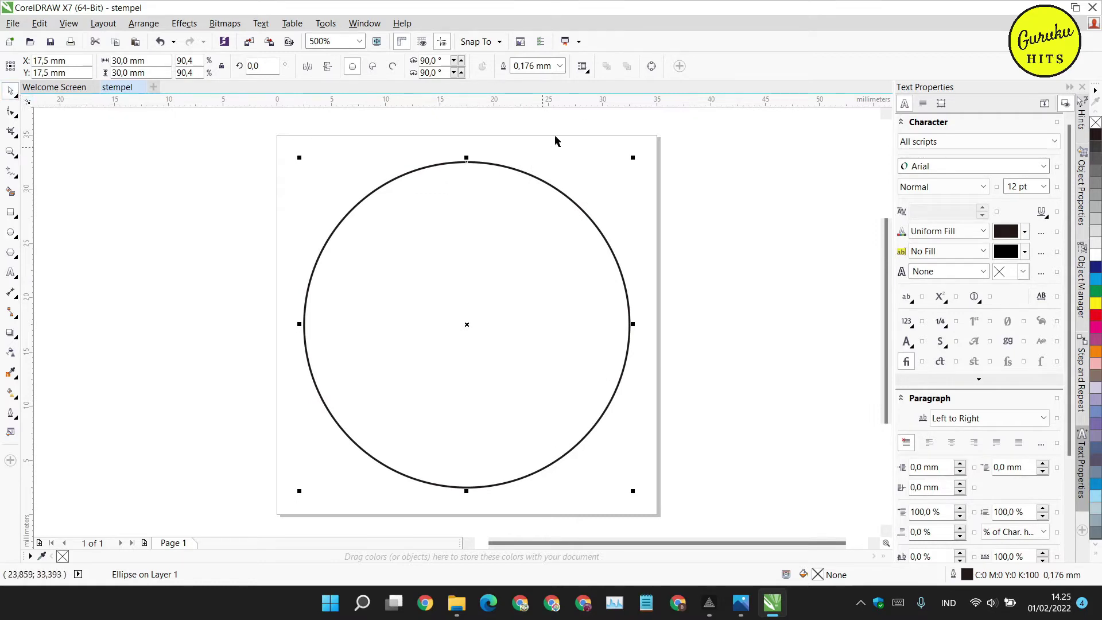
click(559, 66)
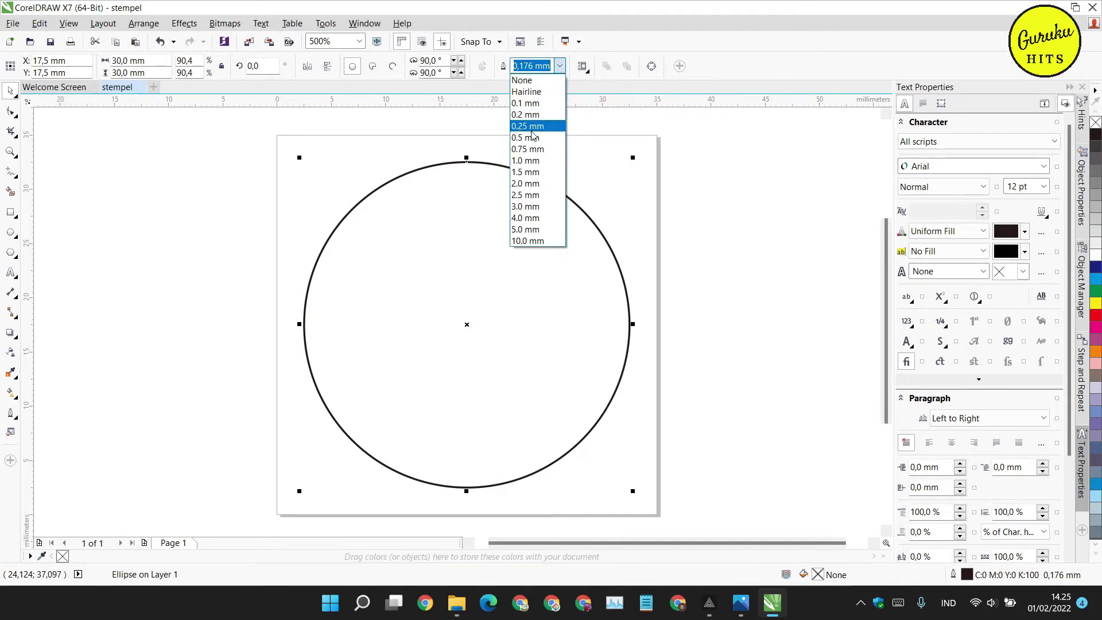
click(533, 138)
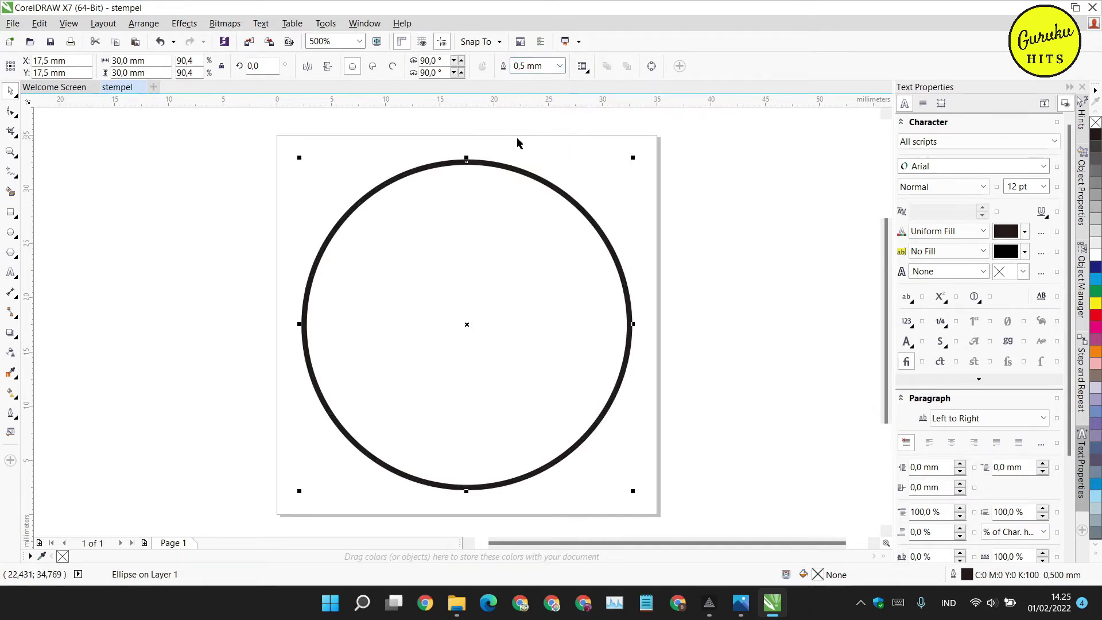
click(120, 146)
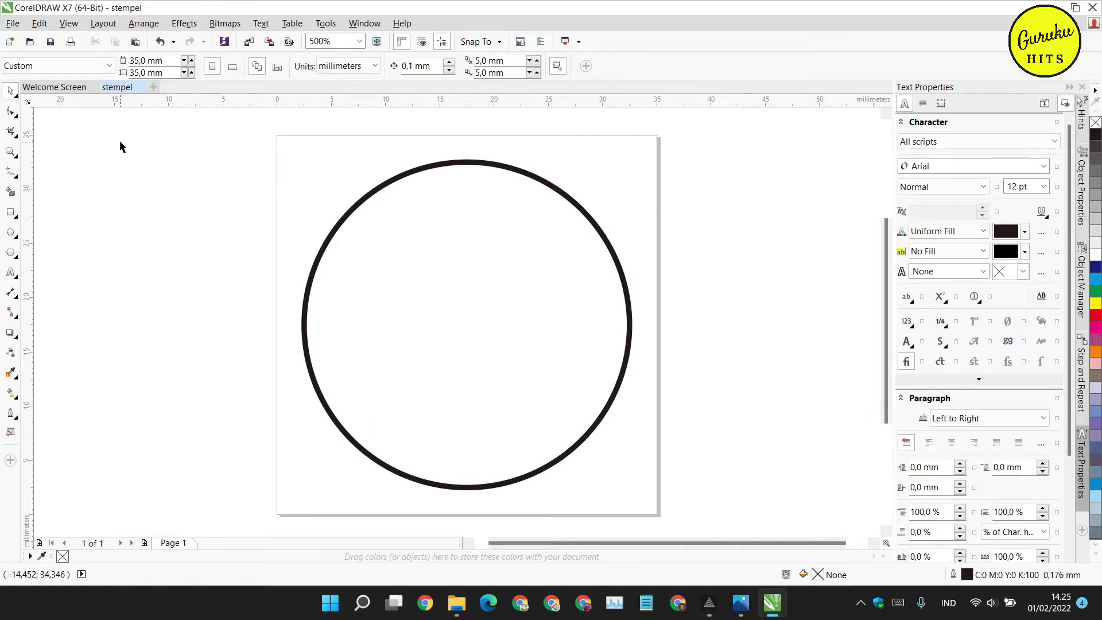
Step: Make a slightly smaller concentric copy of the circle inside it, about 28.4 mm across
click(390, 183)
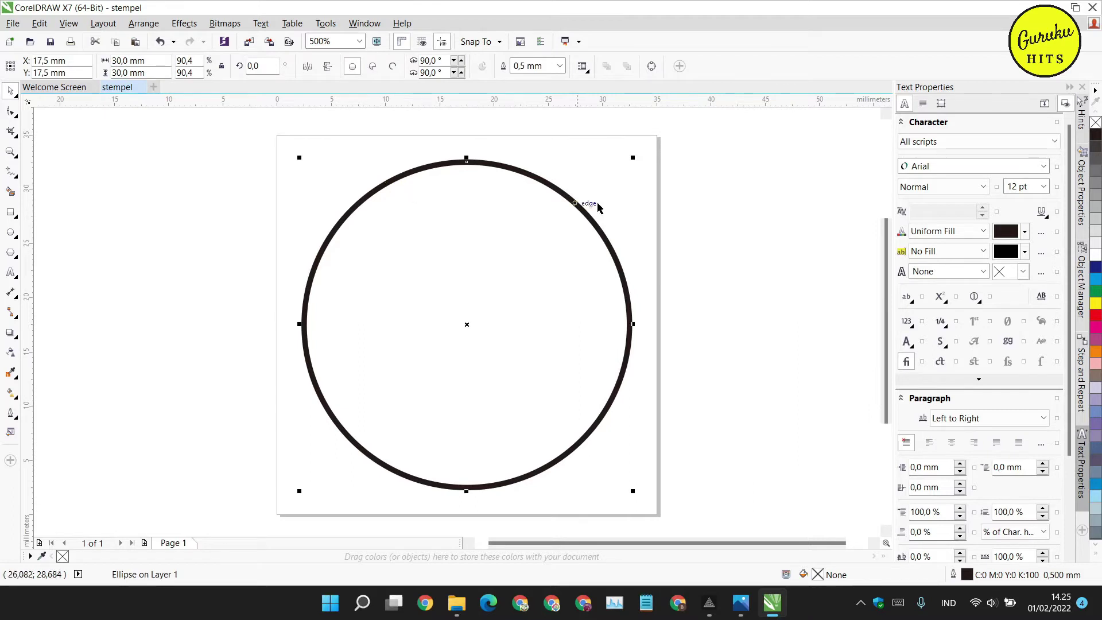
click(688, 228)
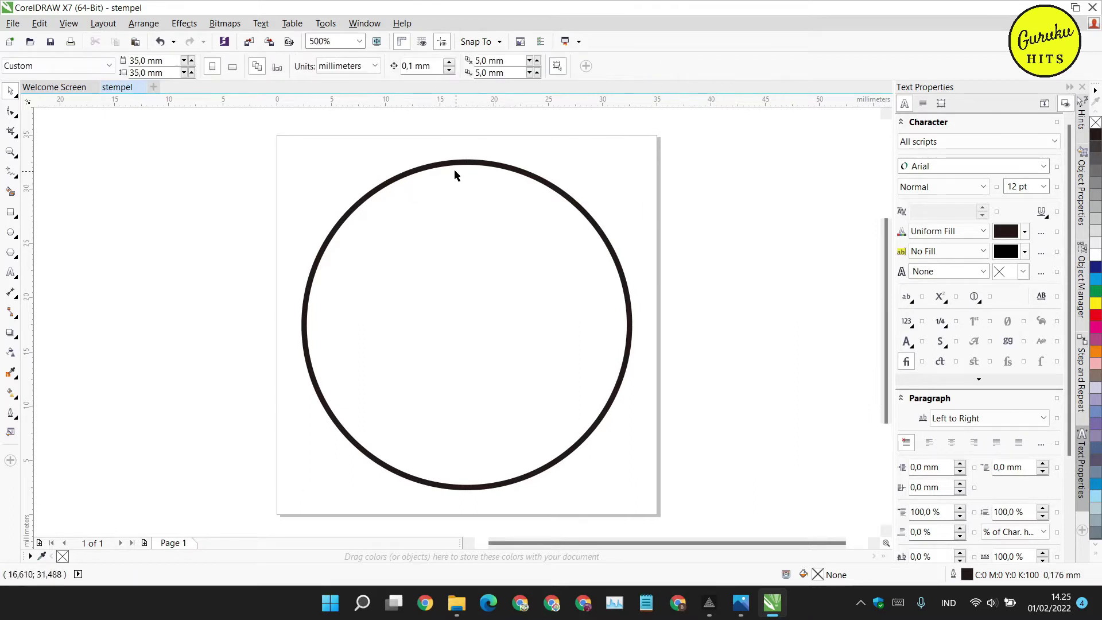
click(367, 192)
click(273, 187)
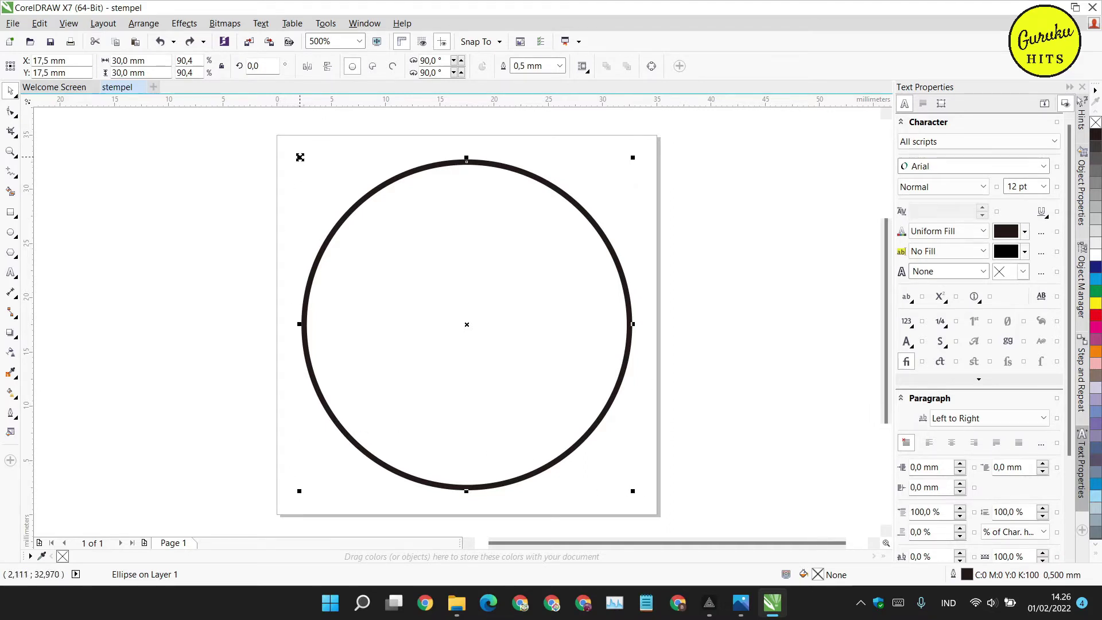
drag(299, 156, 307, 166)
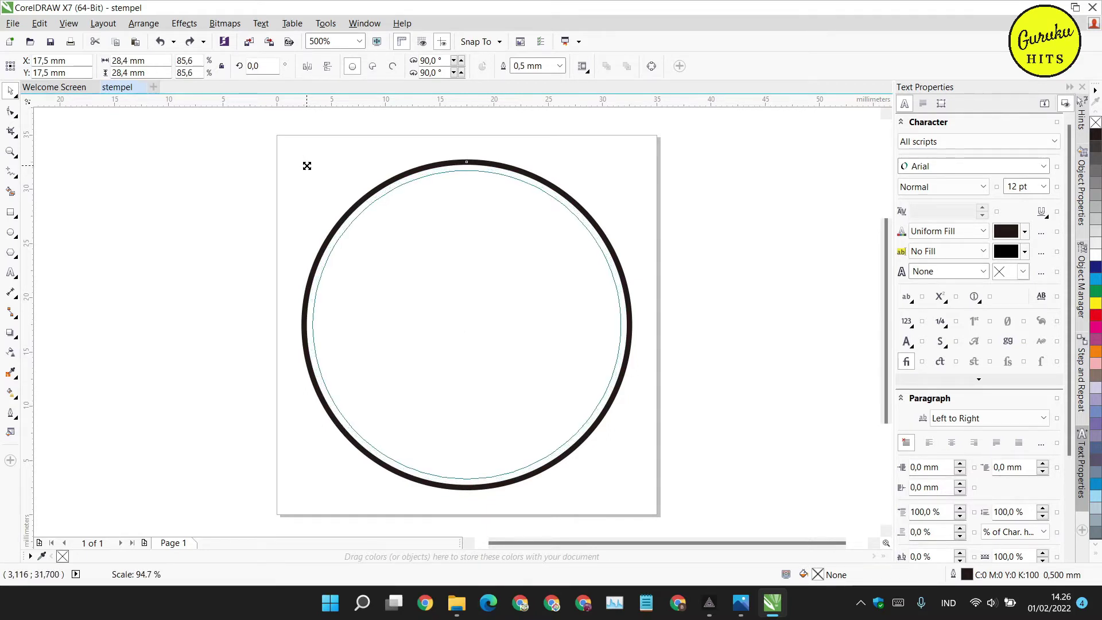
drag(307, 166, 307, 166)
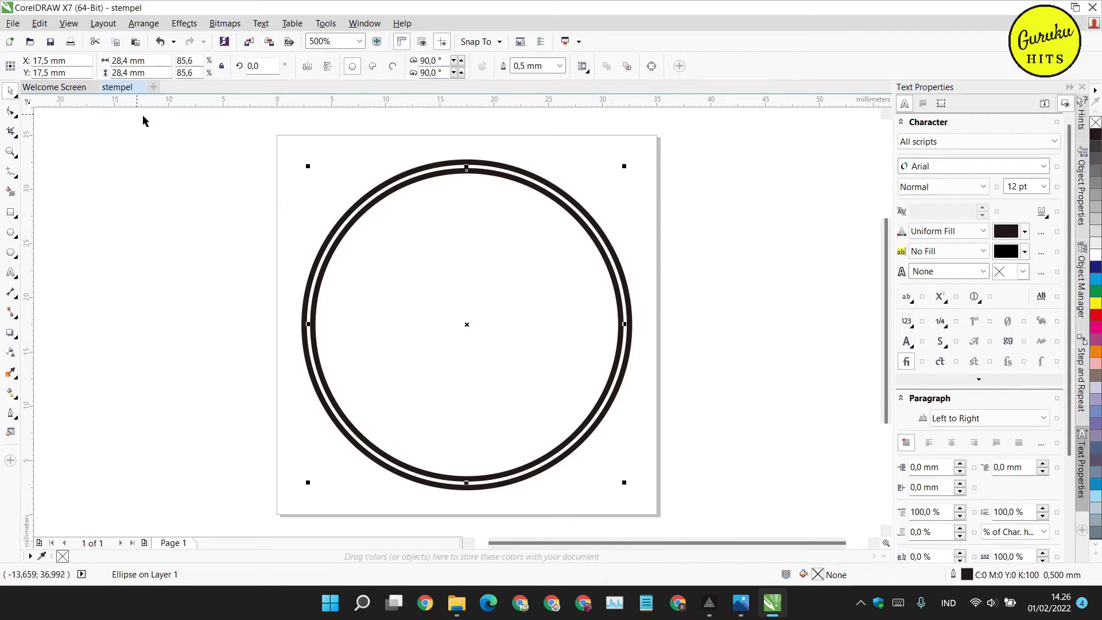
Step: Set the inner circle's width and height to 28 mm
click(127, 63)
key(BackSpace)
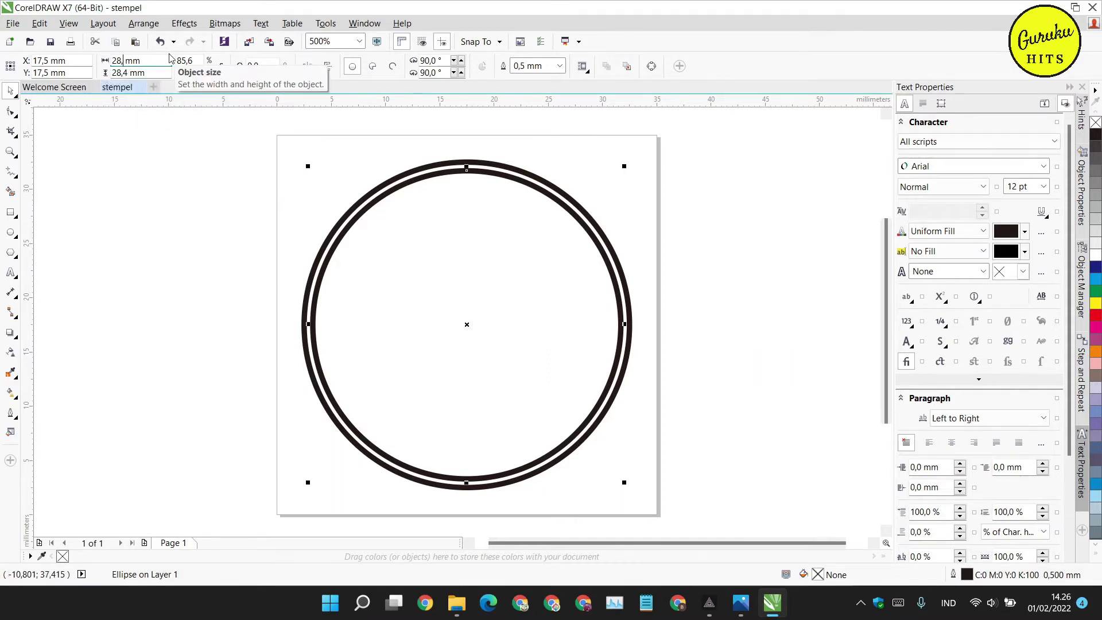
key(BackSpace)
click(129, 73)
key(BackSpace)
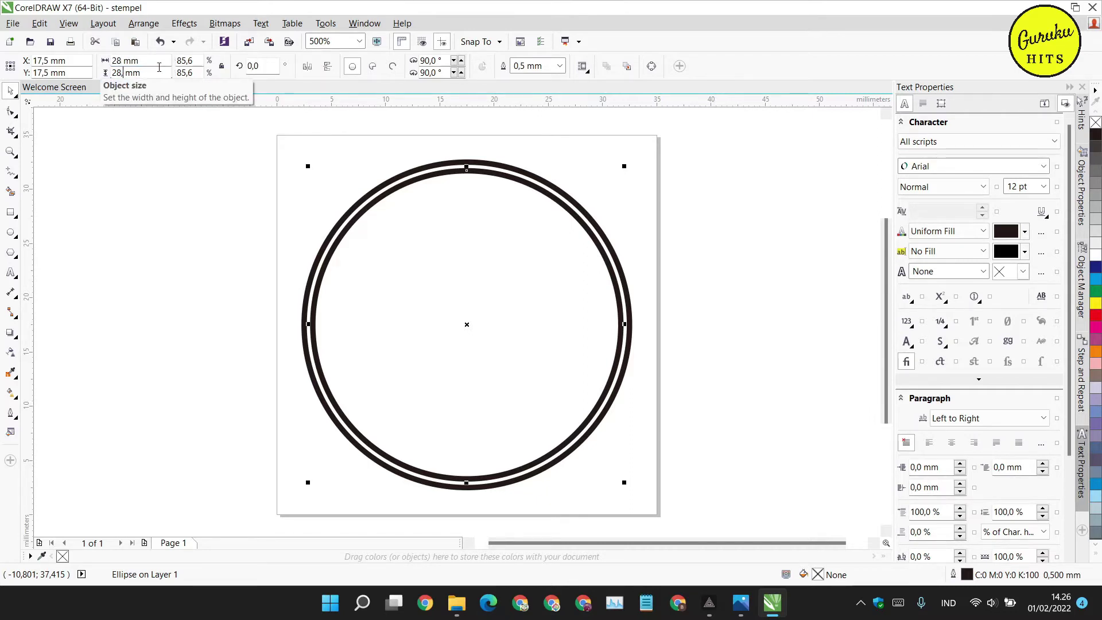
key(Return)
key(Return)
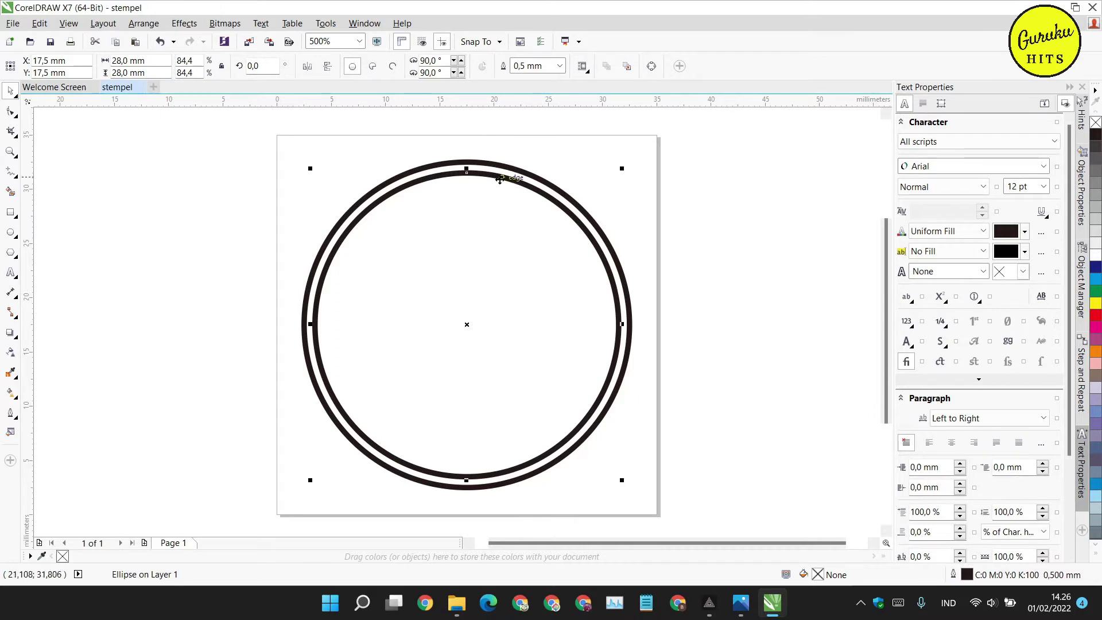
Step: Set the inner circle's outline width to 0.25 mm and deselect it
click(563, 70)
click(560, 66)
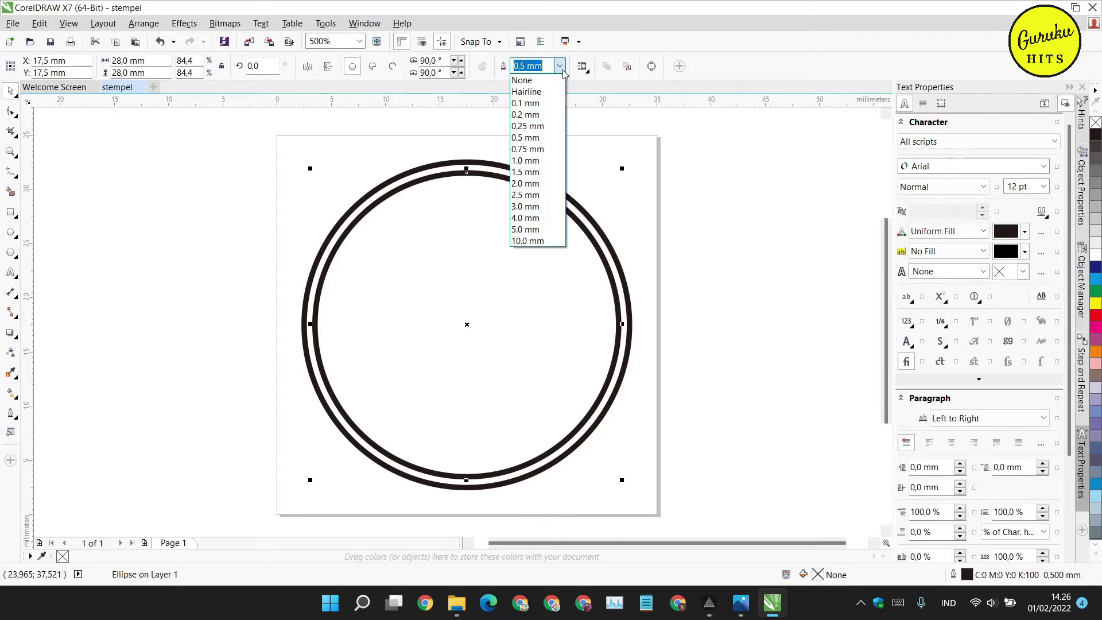
click(528, 126)
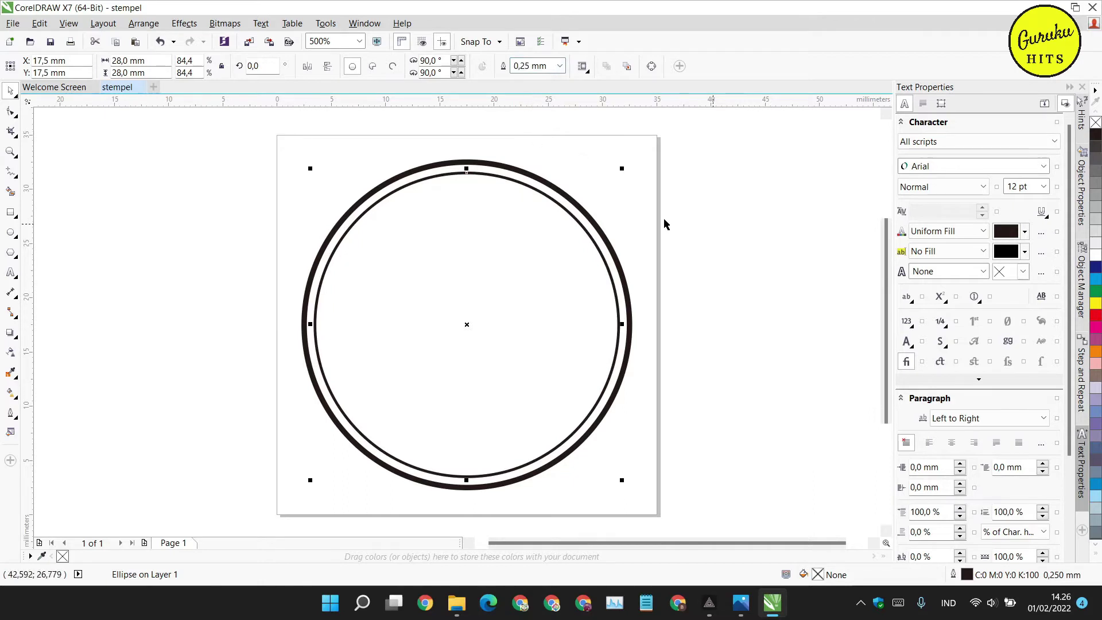
click(132, 193)
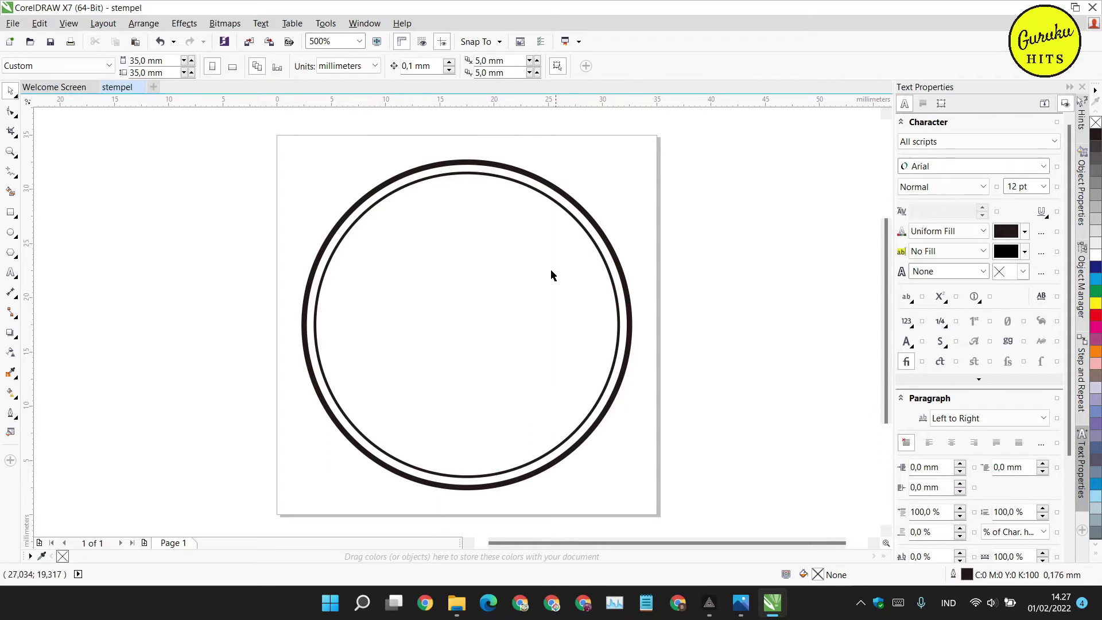
Step: Make a smaller concentric copy of the outer circle inside both rings and set its width and height to 20 mm
click(344, 211)
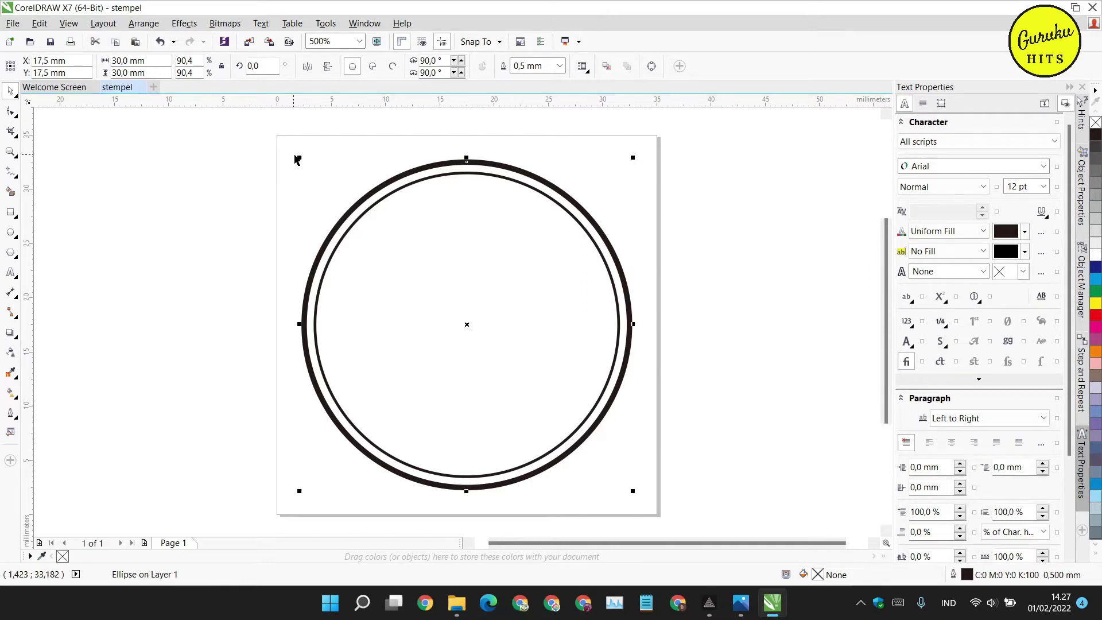
drag(298, 156, 357, 211)
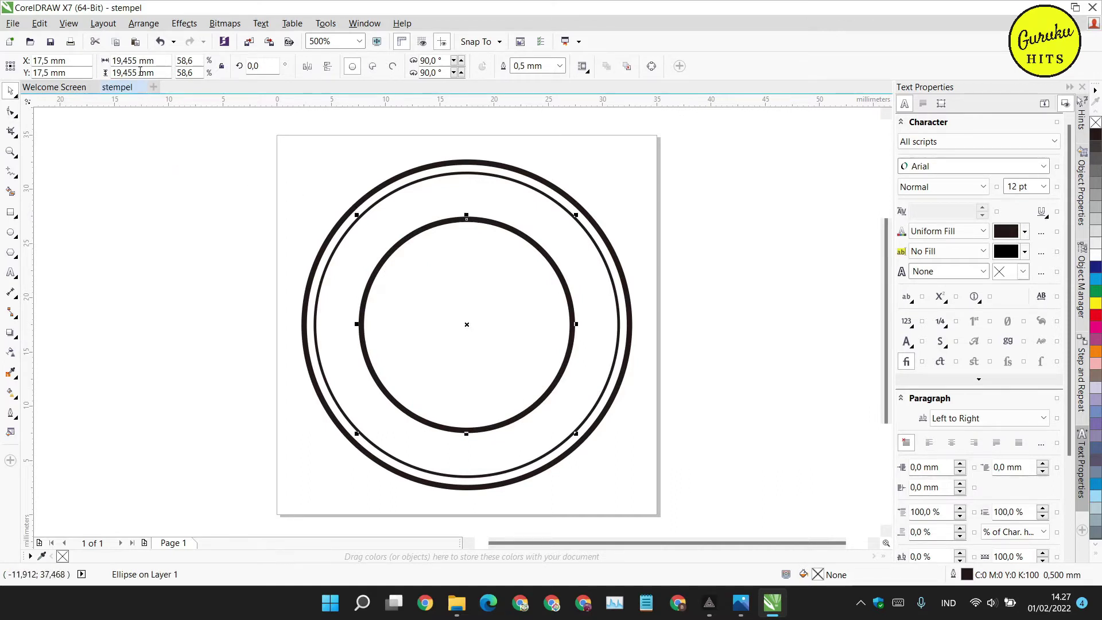
double_click(113, 61)
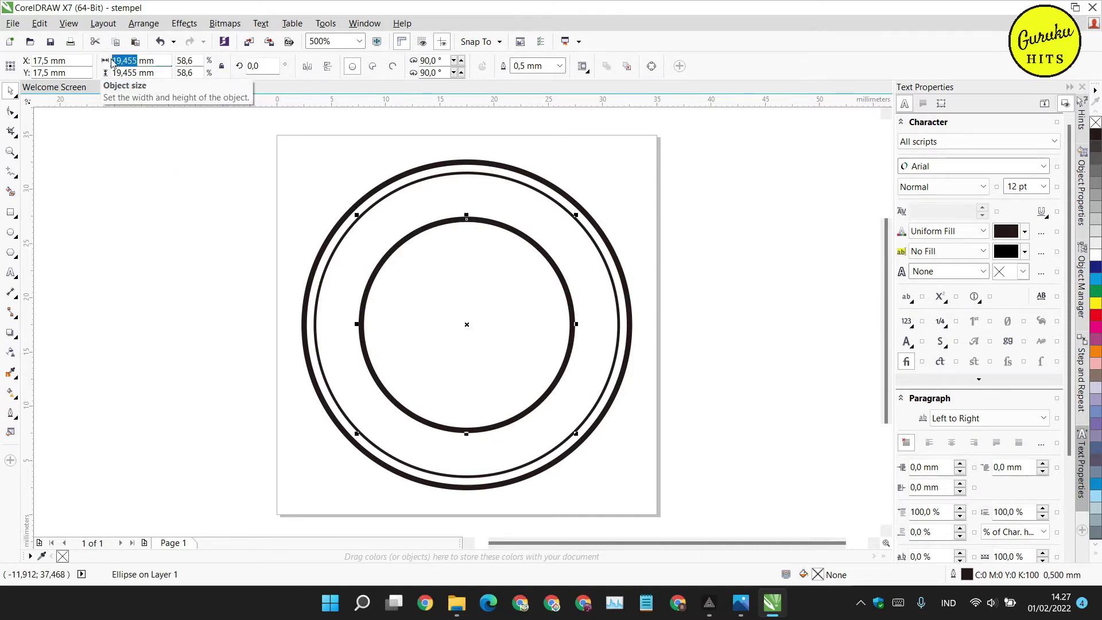
text(20)
drag(135, 73, 105, 72)
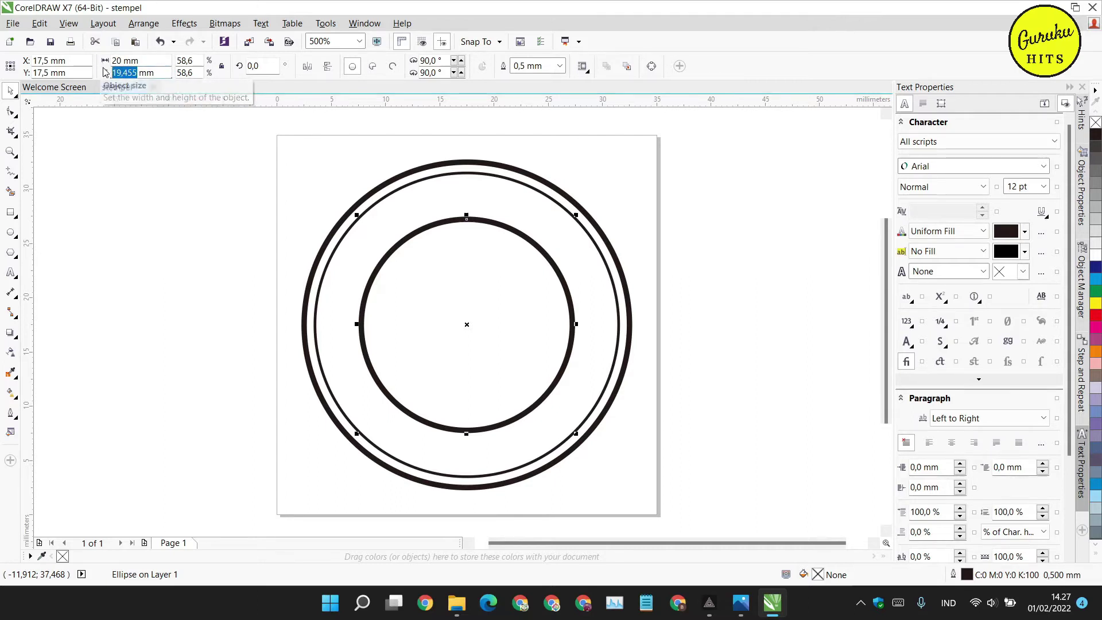
text(20)
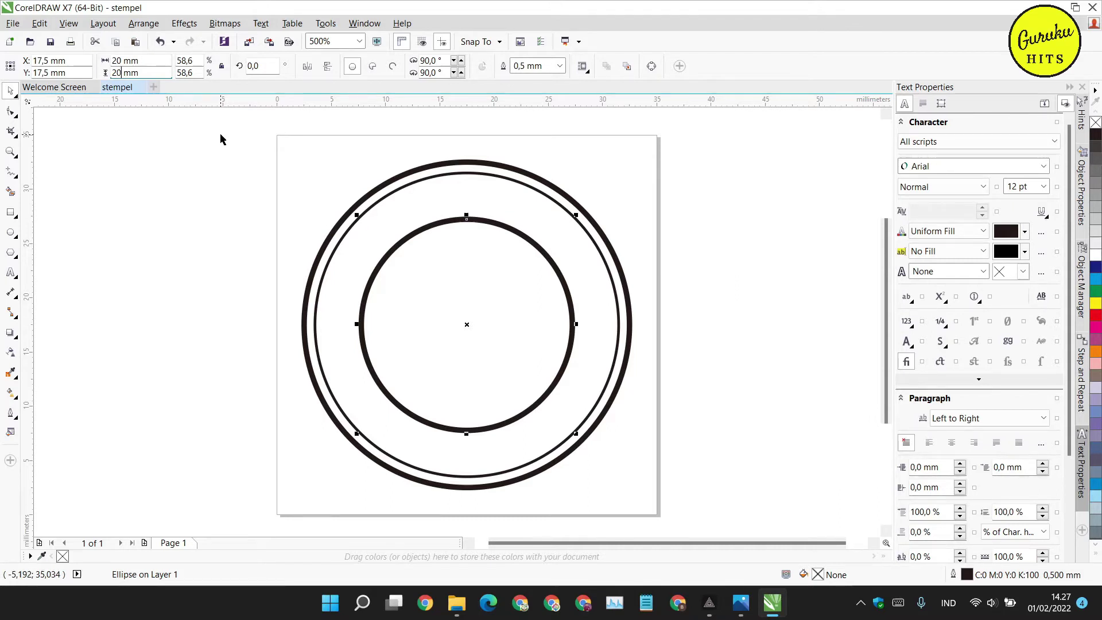
key(Return)
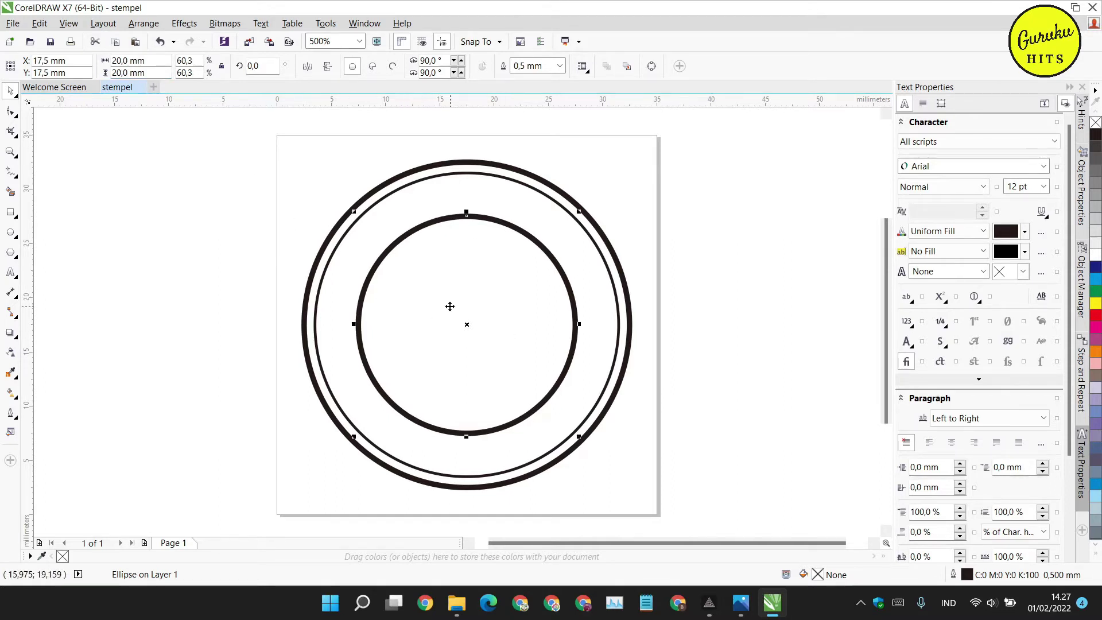
click(714, 292)
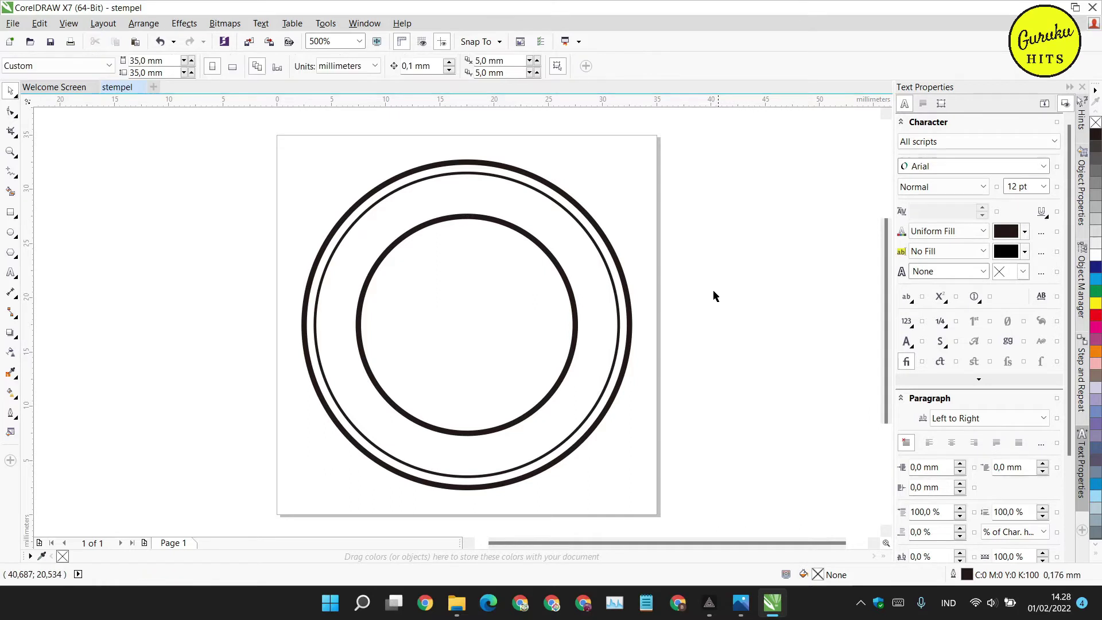
Step: Draw a horizontal rectangle about 21.7 × 6 mm across the innermost circle and set its outline width to 0.5 mm
scroll(466, 283, down, 1)
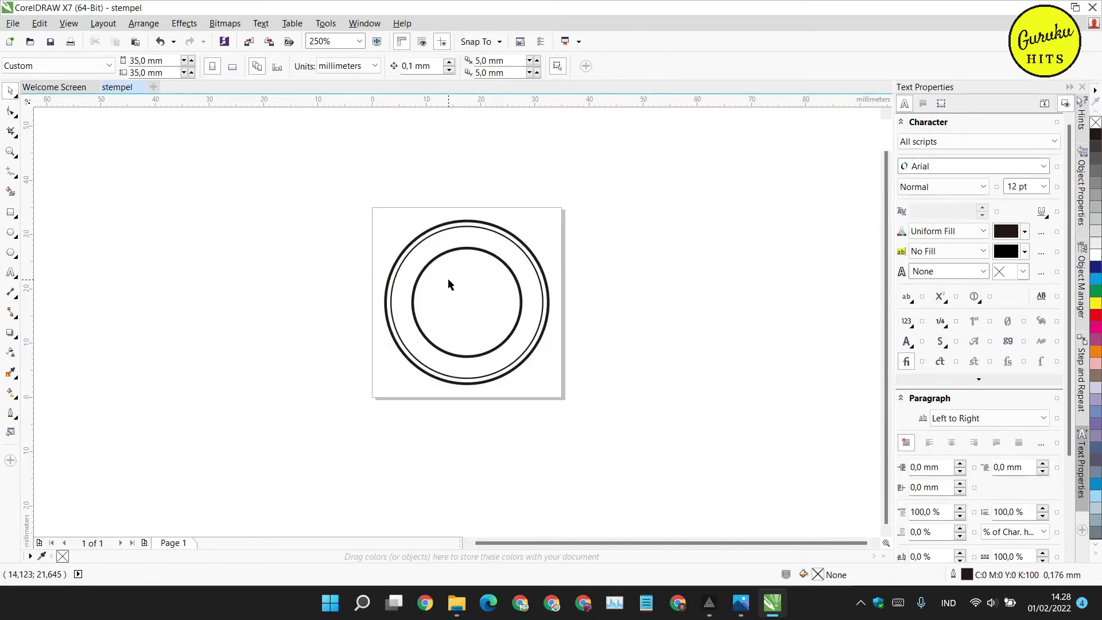
scroll(448, 285, up, 1)
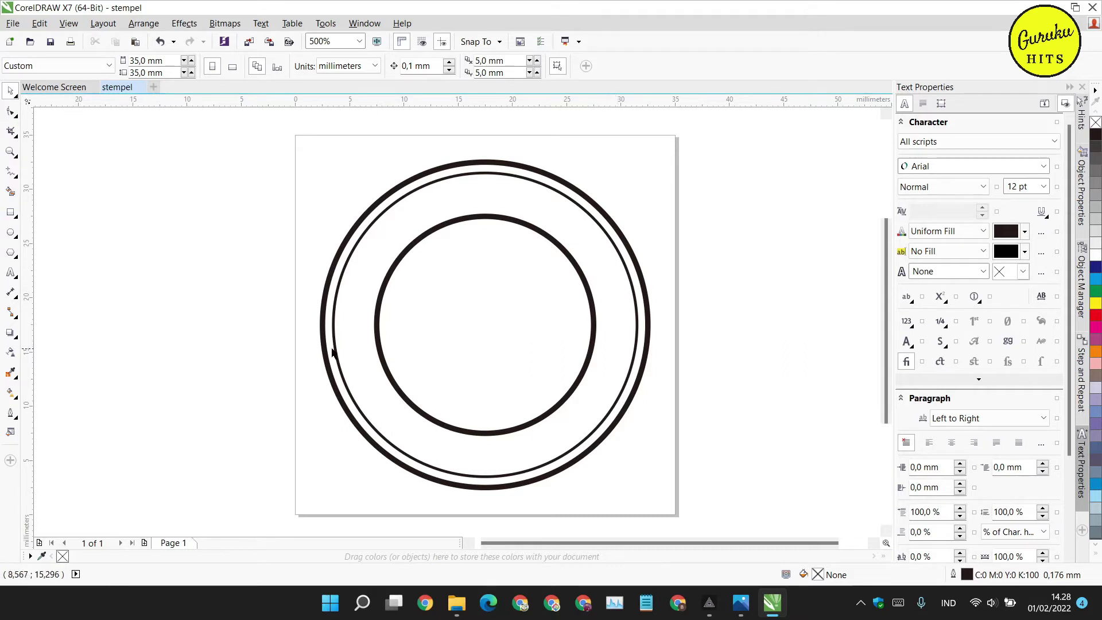
click(9, 214)
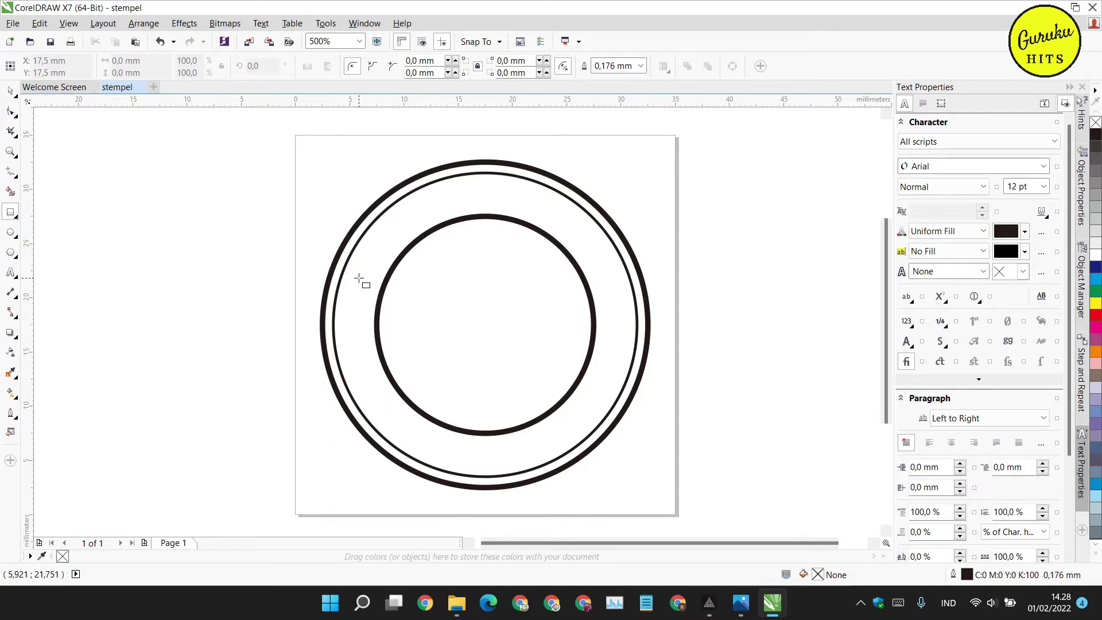
drag(367, 282, 603, 348)
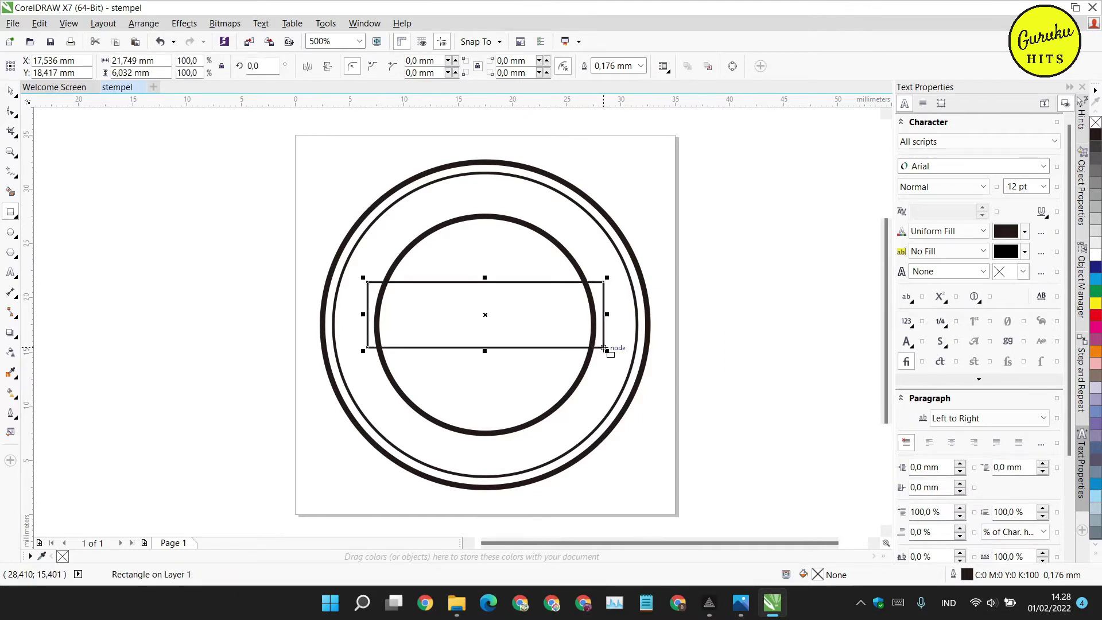
click(640, 66)
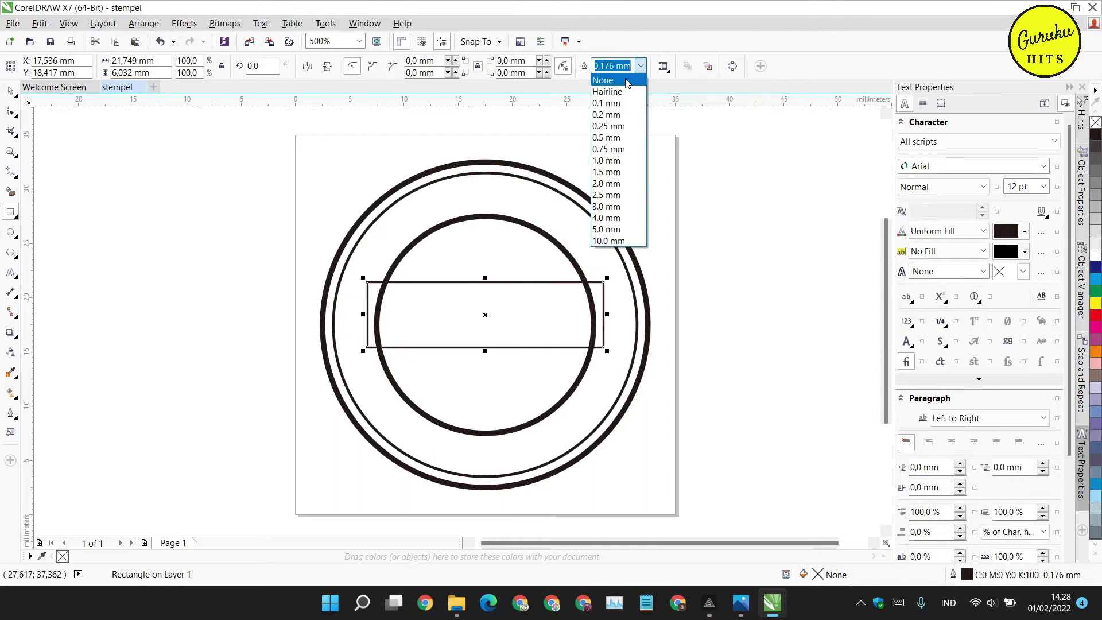
click(611, 137)
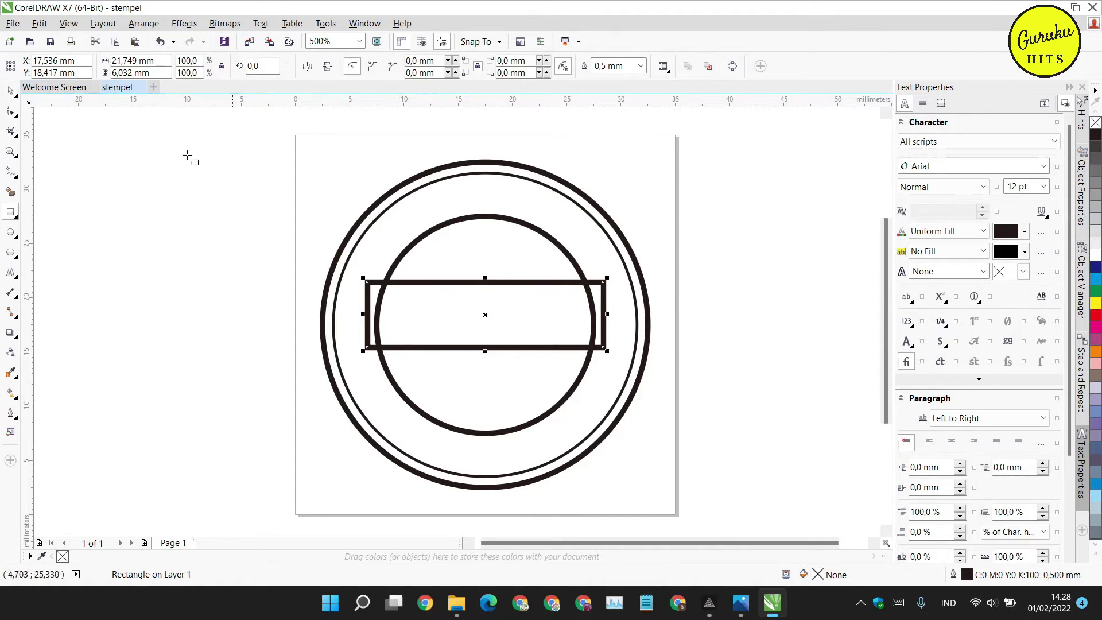
Step: Align the rectangle horizontally and vertically to the center of the innermost circle
click(11, 92)
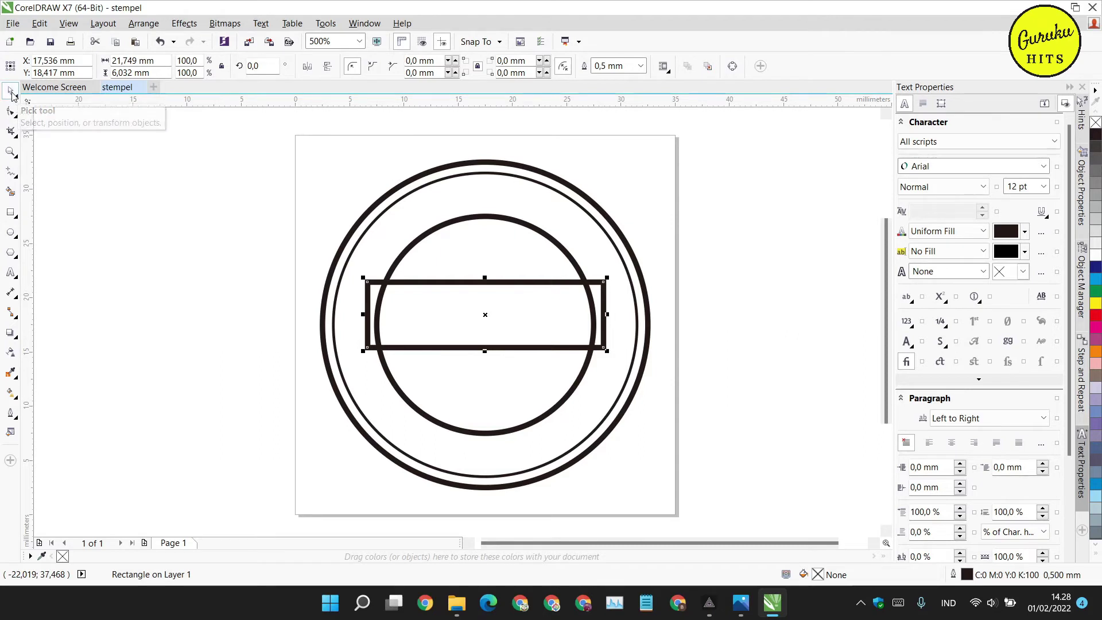
shift+click(433, 232)
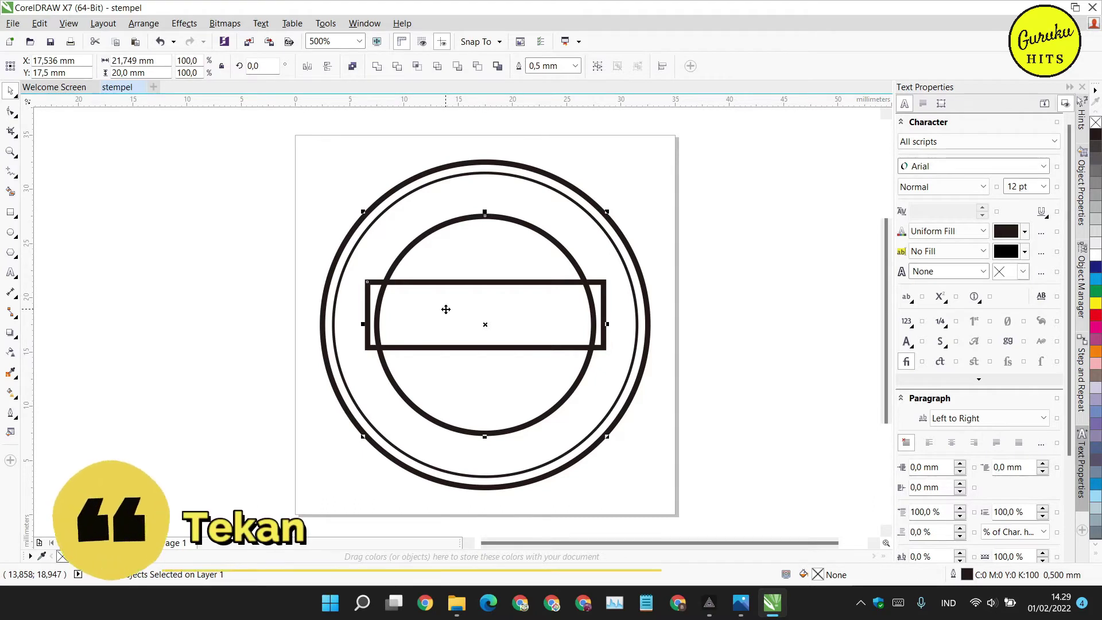
key(c)
key(e)
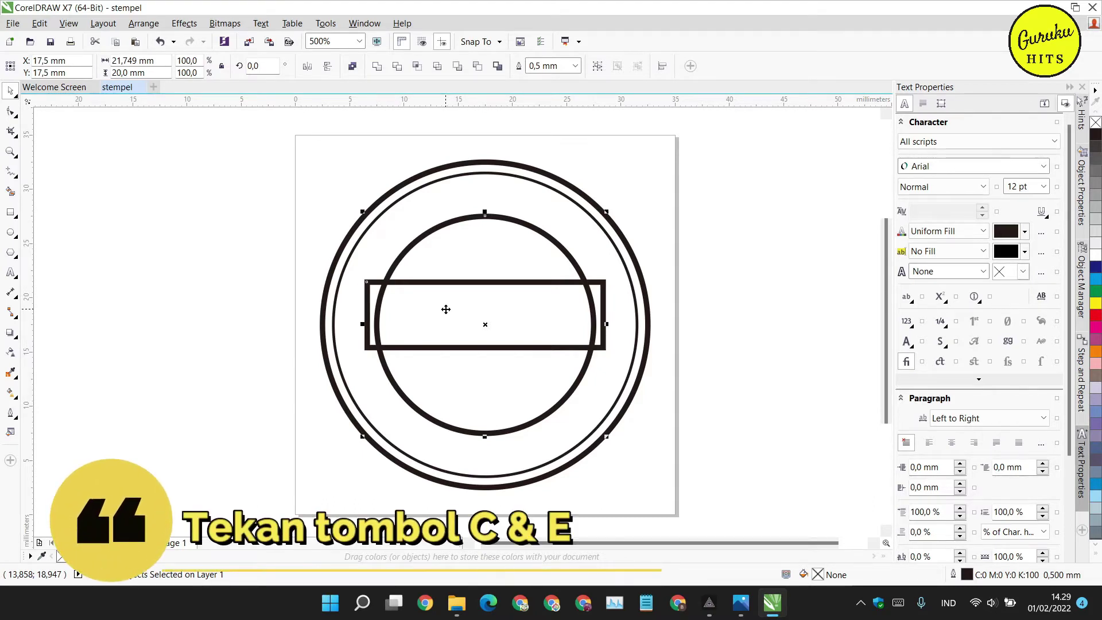
key(e)
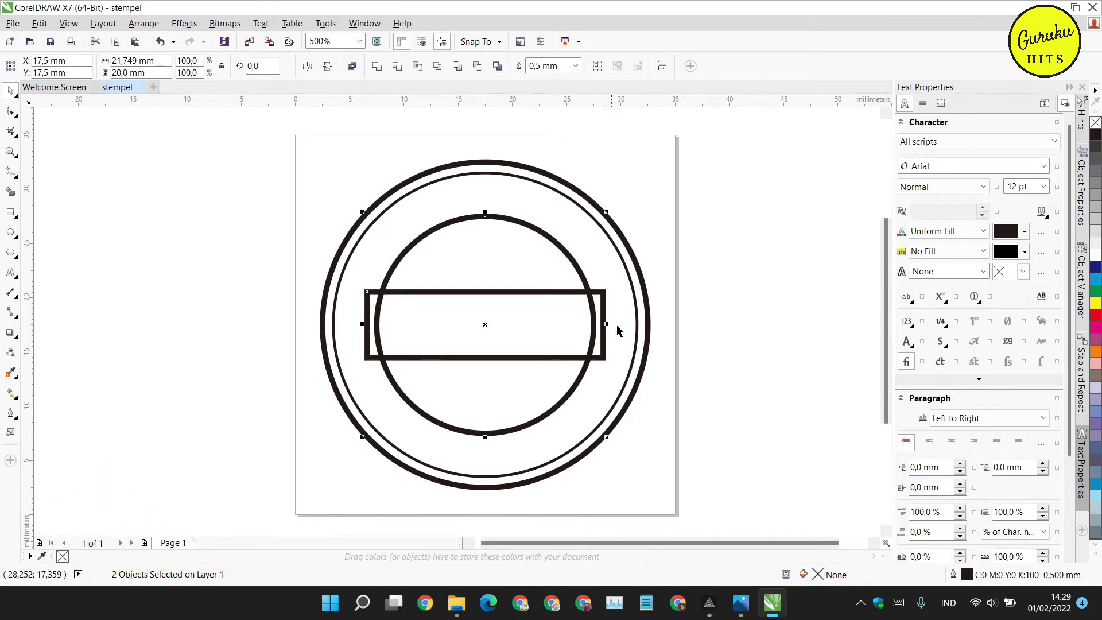
click(780, 344)
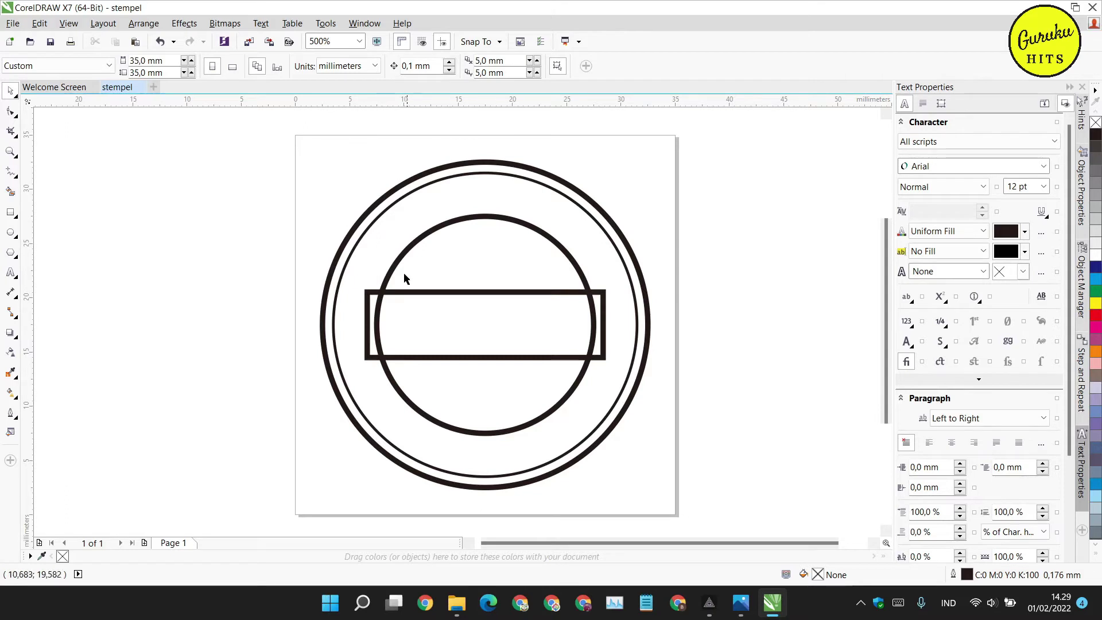
Step: Intersect the rectangle with the innermost circle to create a band shape from their overlap
click(406, 318)
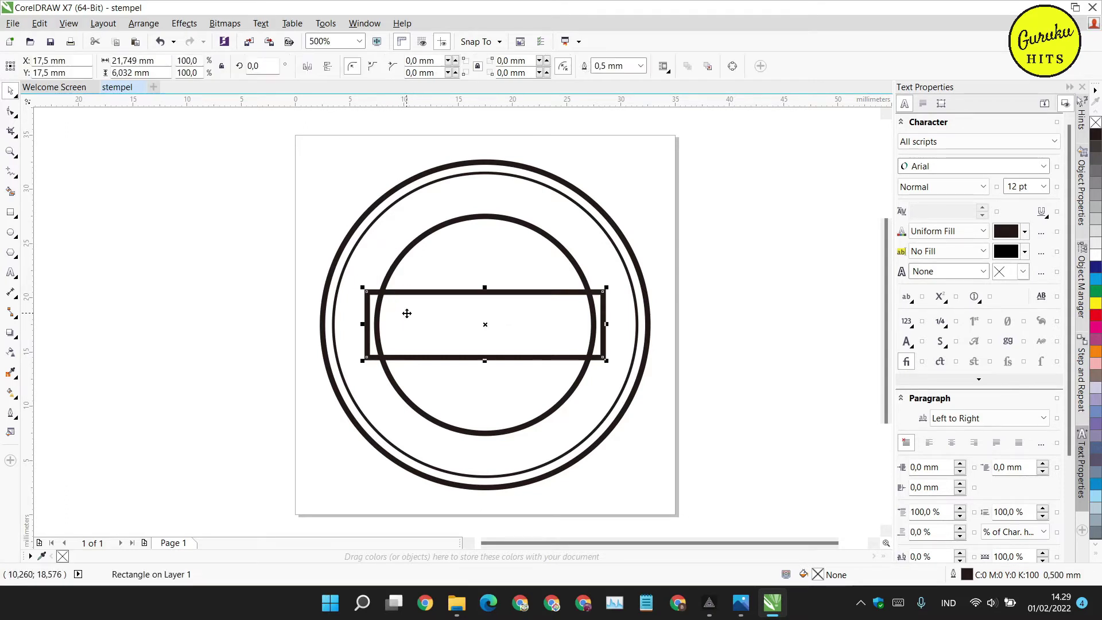
shift+click(452, 231)
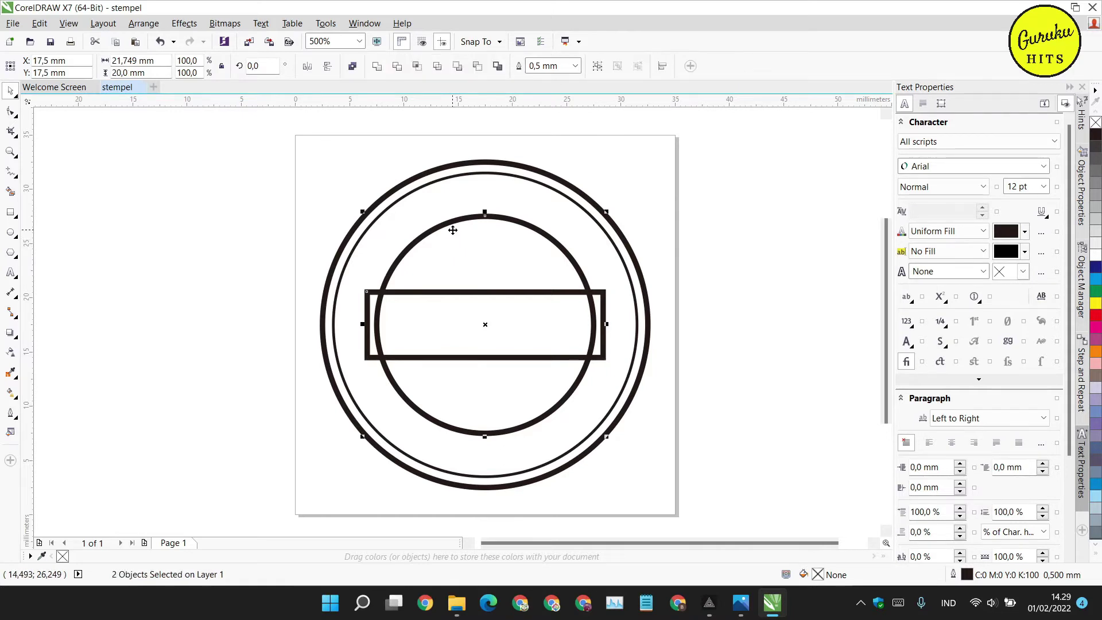
click(419, 68)
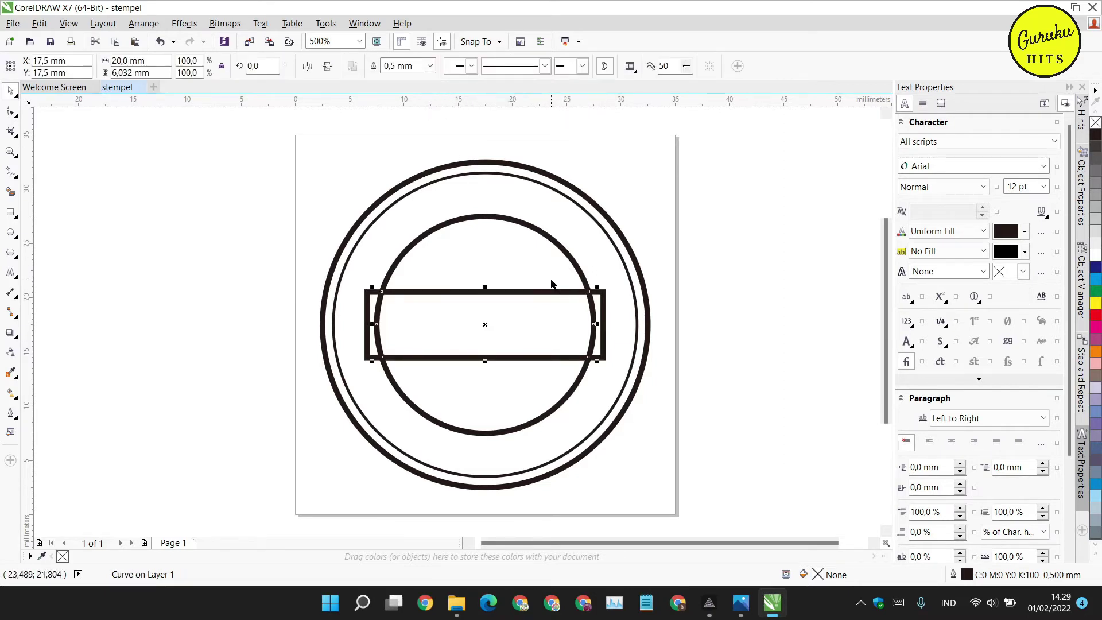
Step: Delete the original rectangle, keeping only the band inside the innermost circle
click(604, 306)
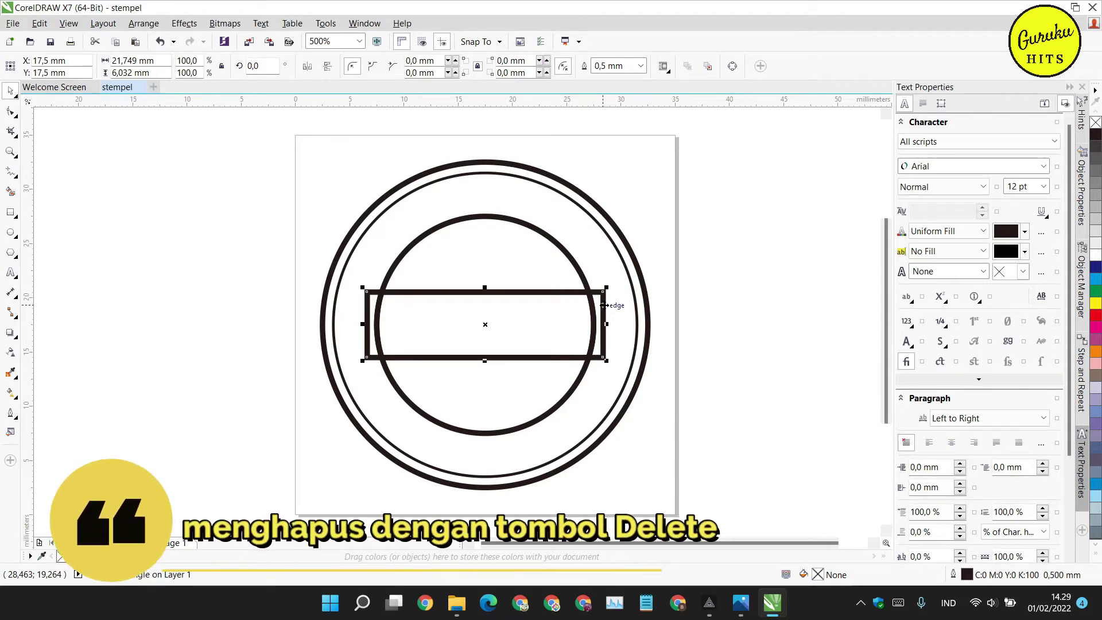
key(Delete)
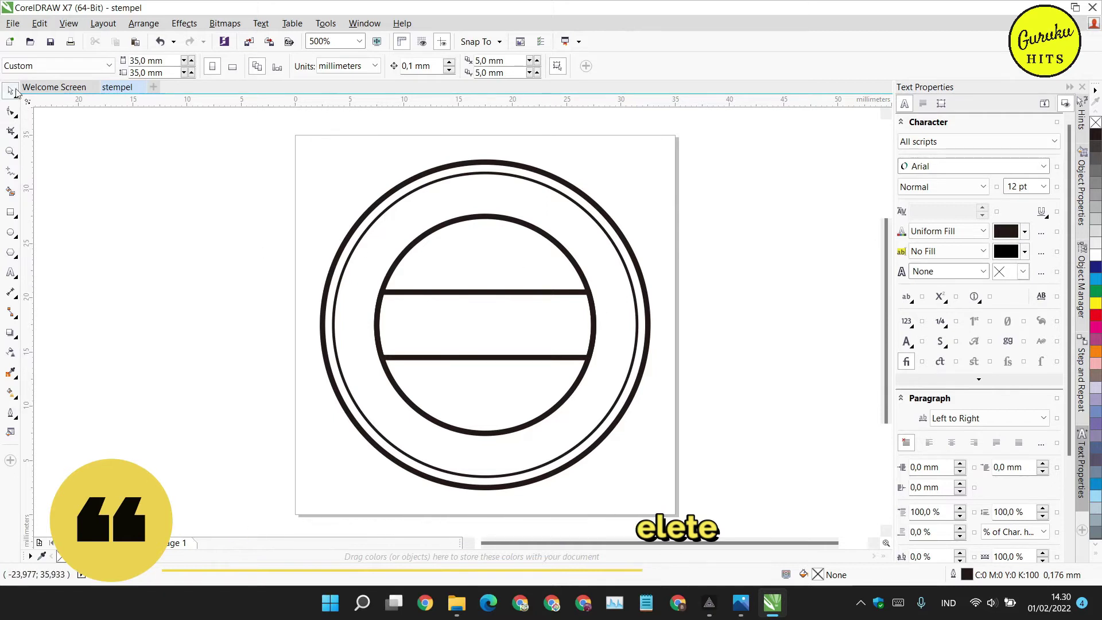
mouse_move(280, 195)
mouse_down()
mouse_move(317, 277)
mouse_move(725, 494)
mouse_up()
click(713, 381)
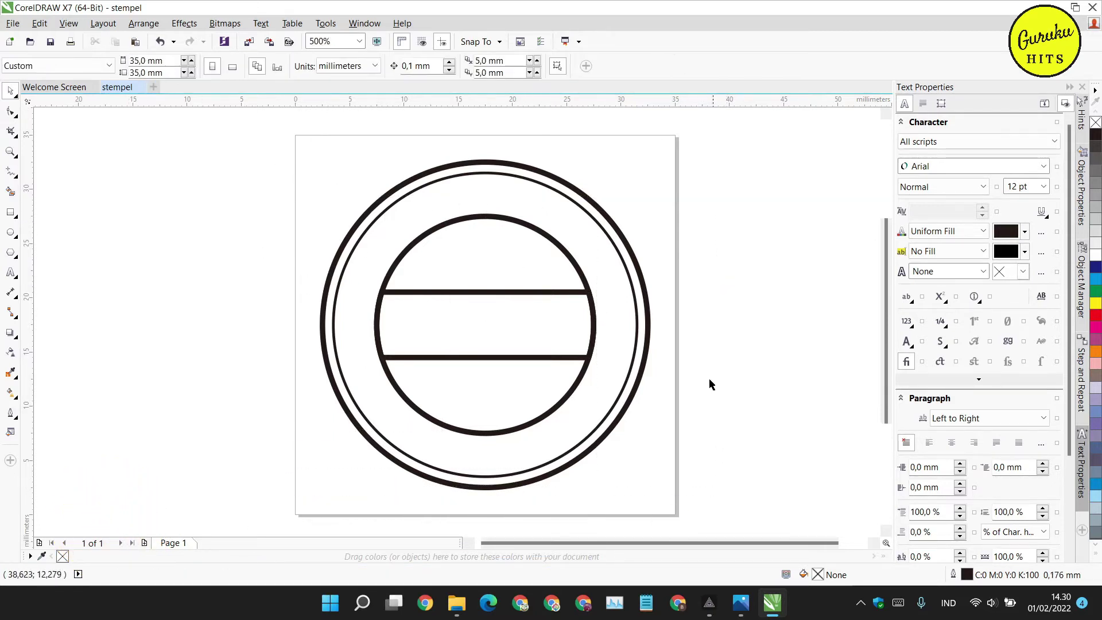
Step: Add the artistic text "YAYASAN AL-MUHAJIRIN" at 8 pt, starting beside the page's upper-left area
scroll(557, 376, down, 2)
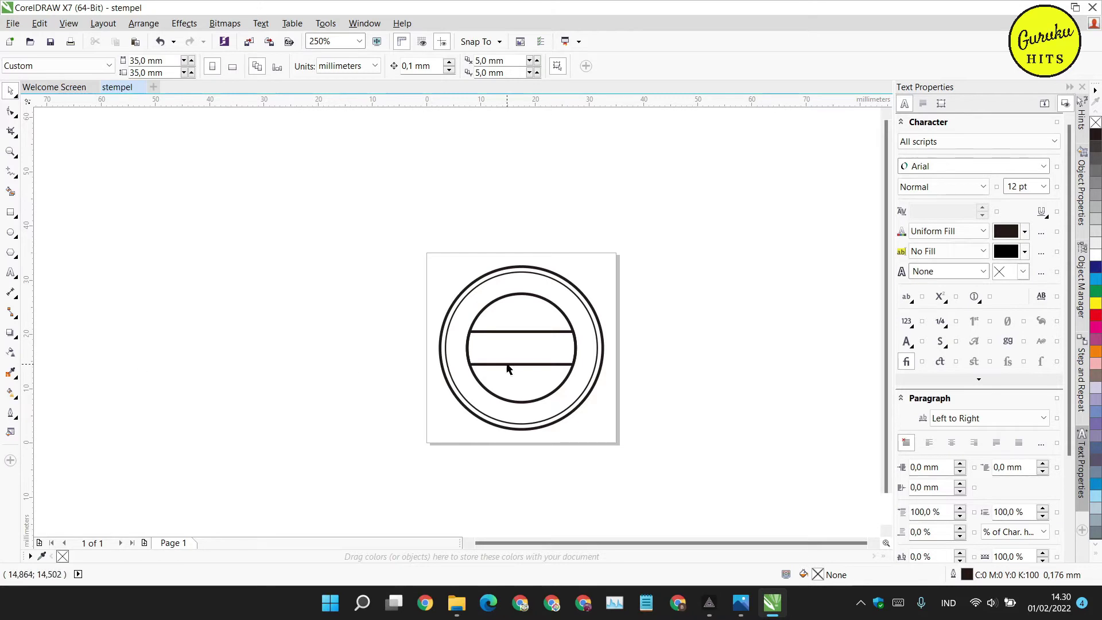
scroll(515, 367, up, 2)
scroll(510, 369, up, 1)
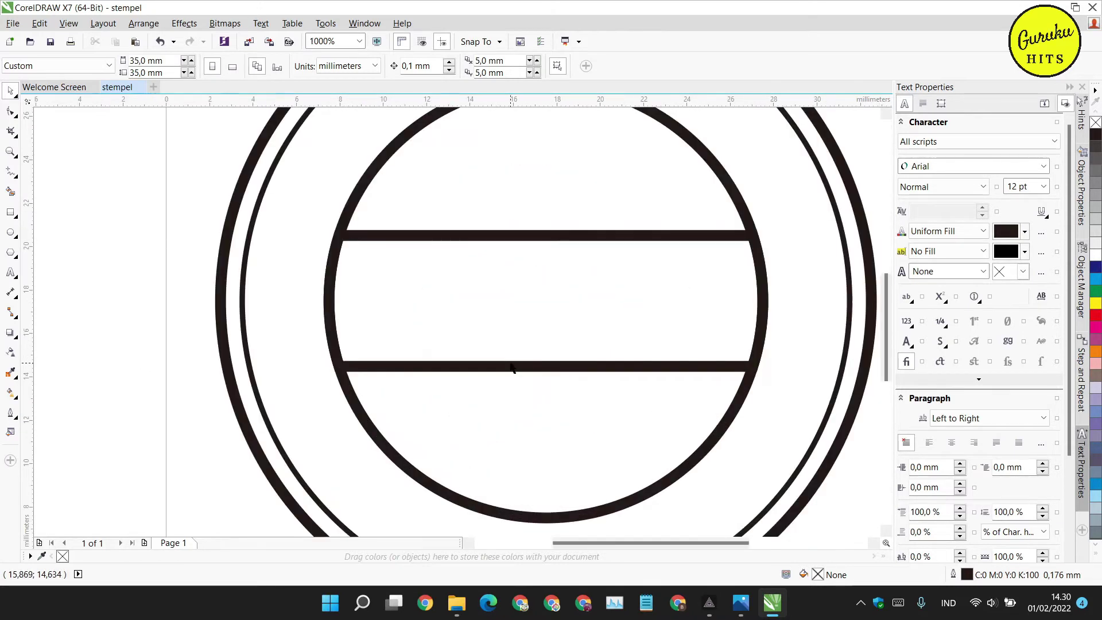
scroll(509, 369, down, 1)
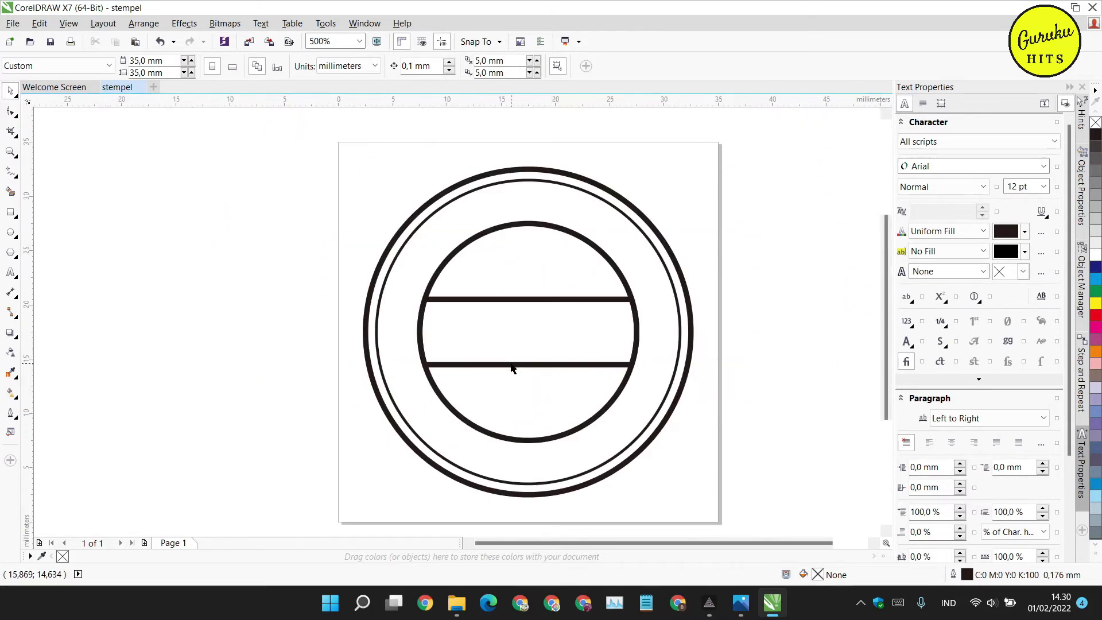
click(10, 273)
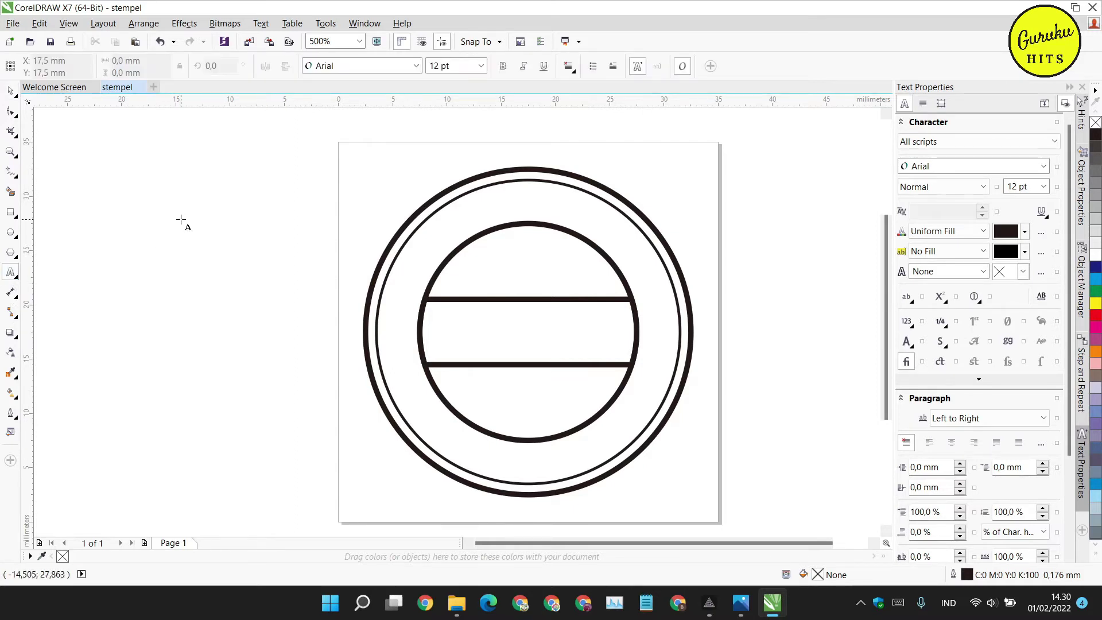
click(191, 225)
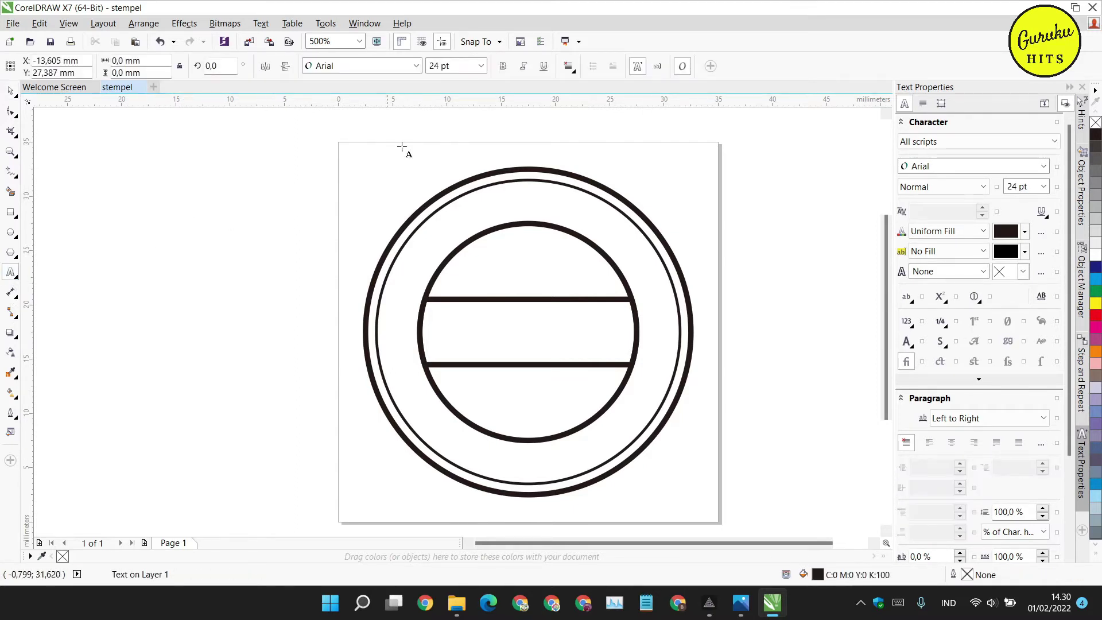
click(481, 66)
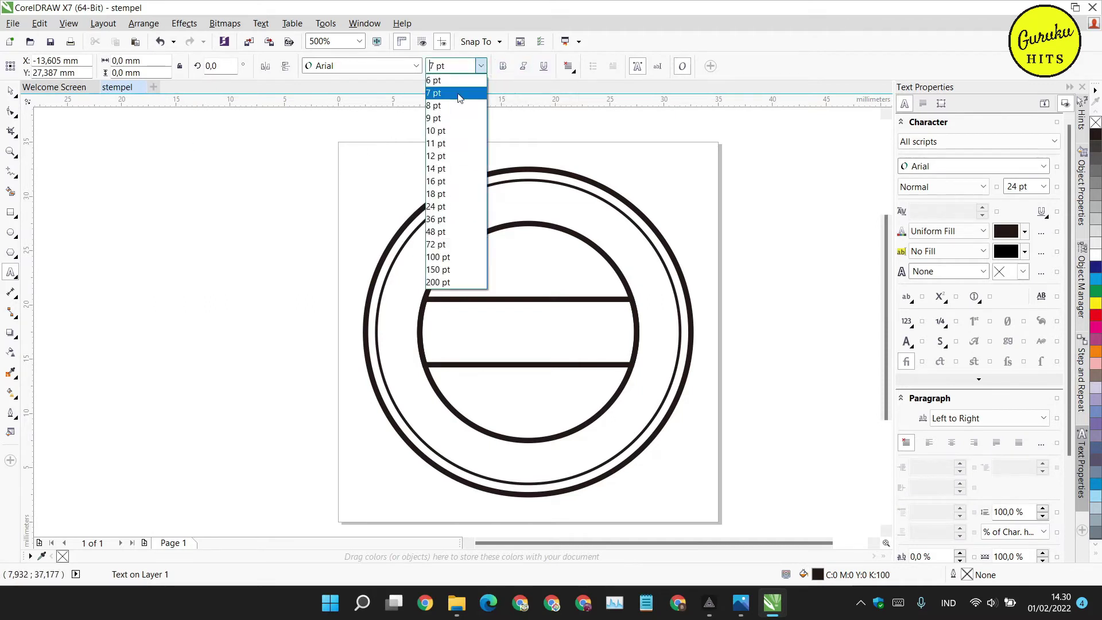
click(451, 105)
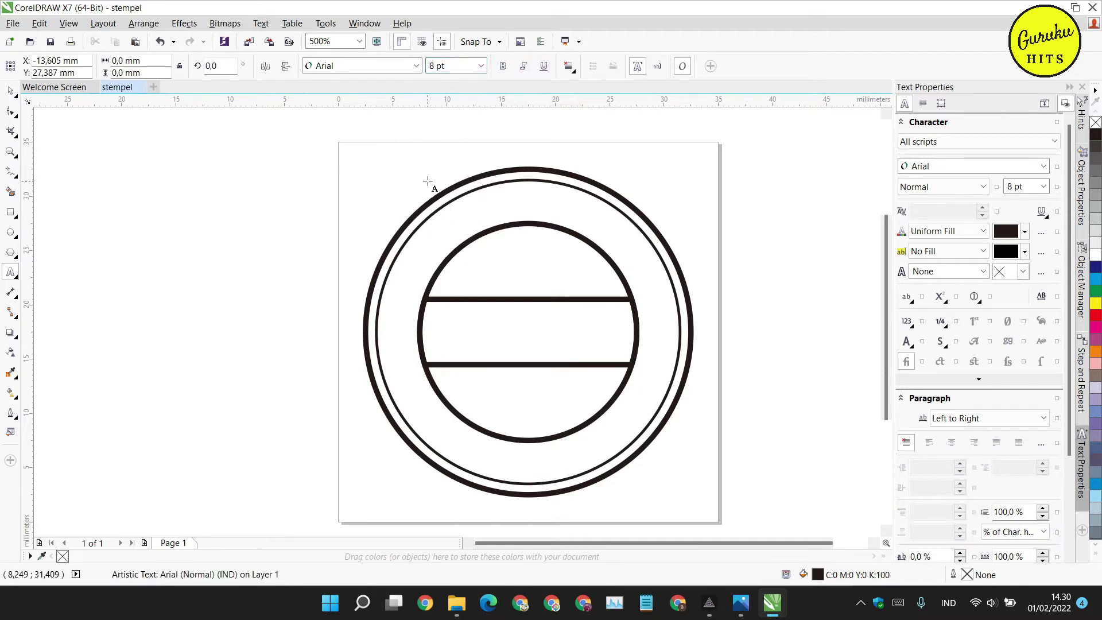
text(YAYA)
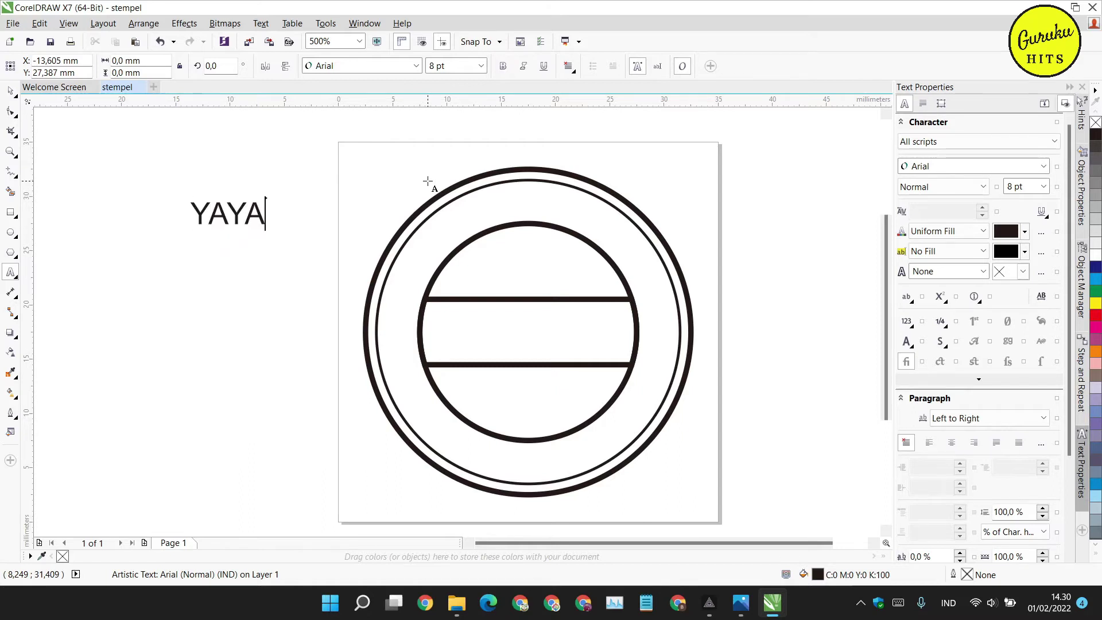
text(SAN AL-M)
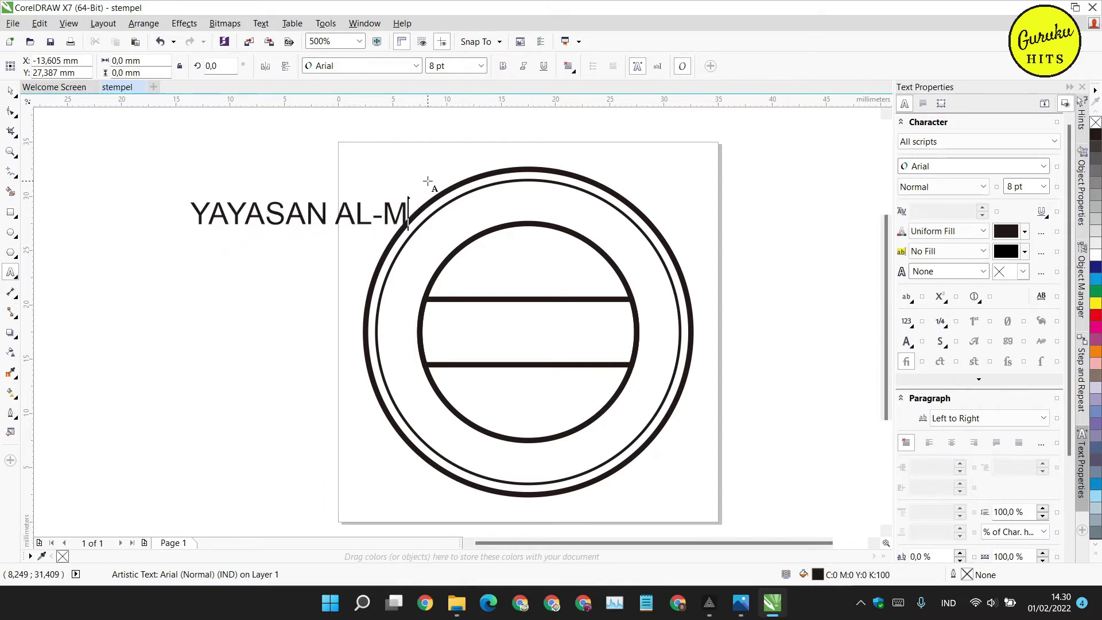
text(UHAJIRIN)
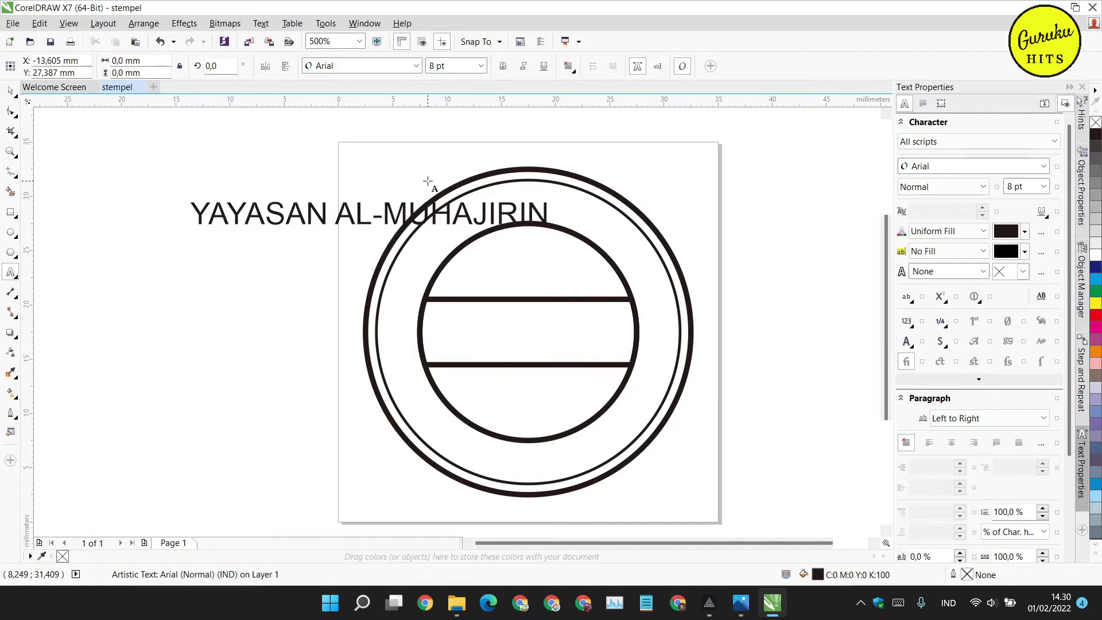
click(10, 90)
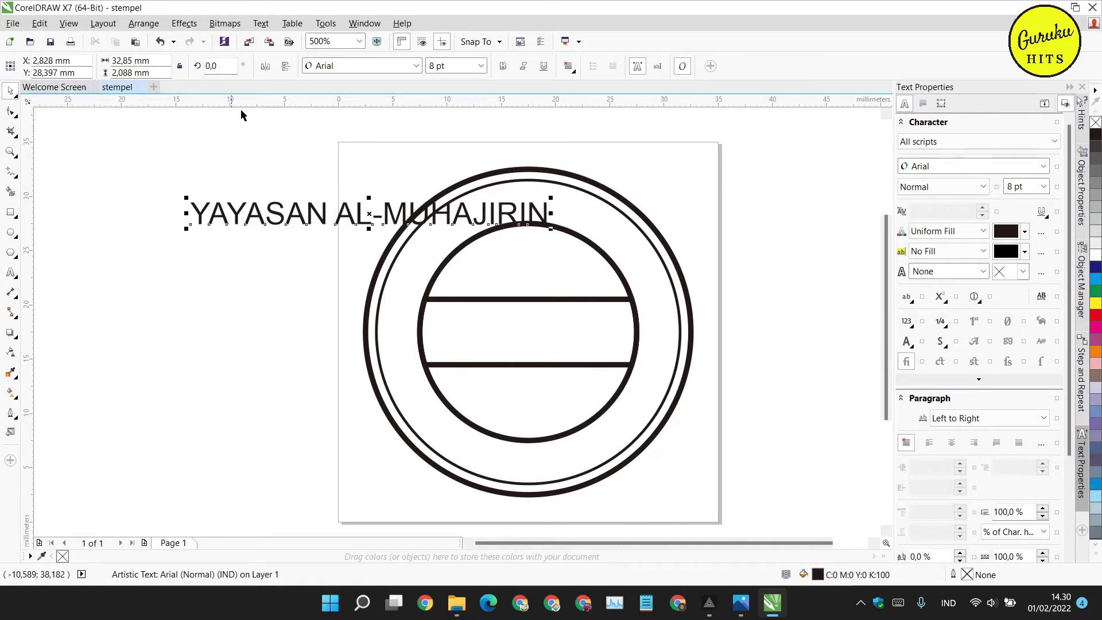
Step: Make the text "YAYASAN AL-MUHAJIRIN" bold and move it up and farther left, partly outside the page
click(503, 68)
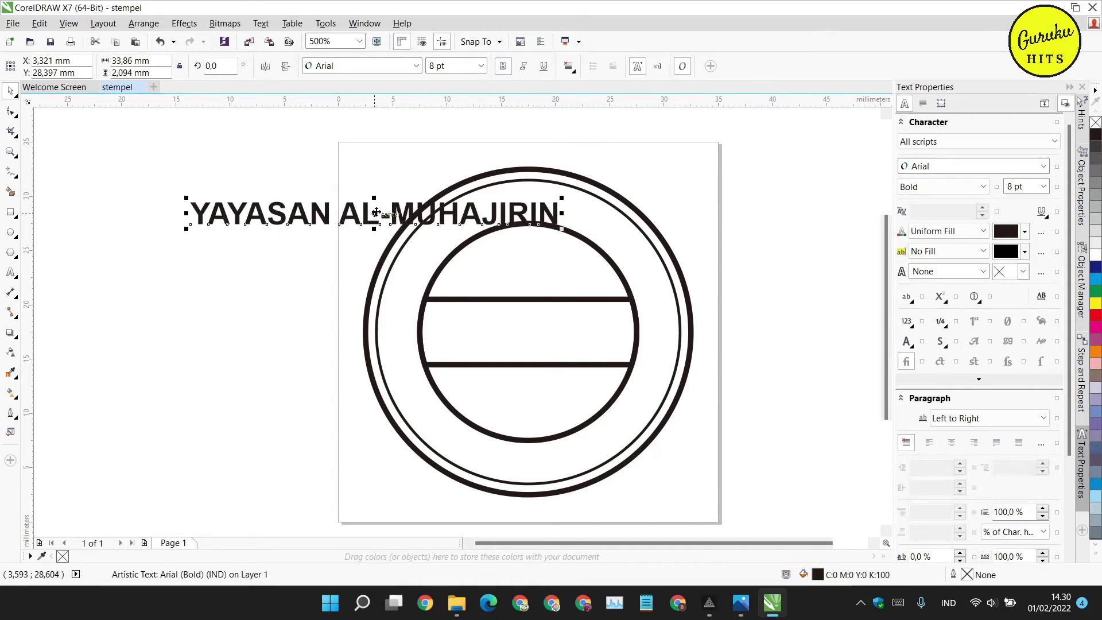
drag(376, 212, 295, 184)
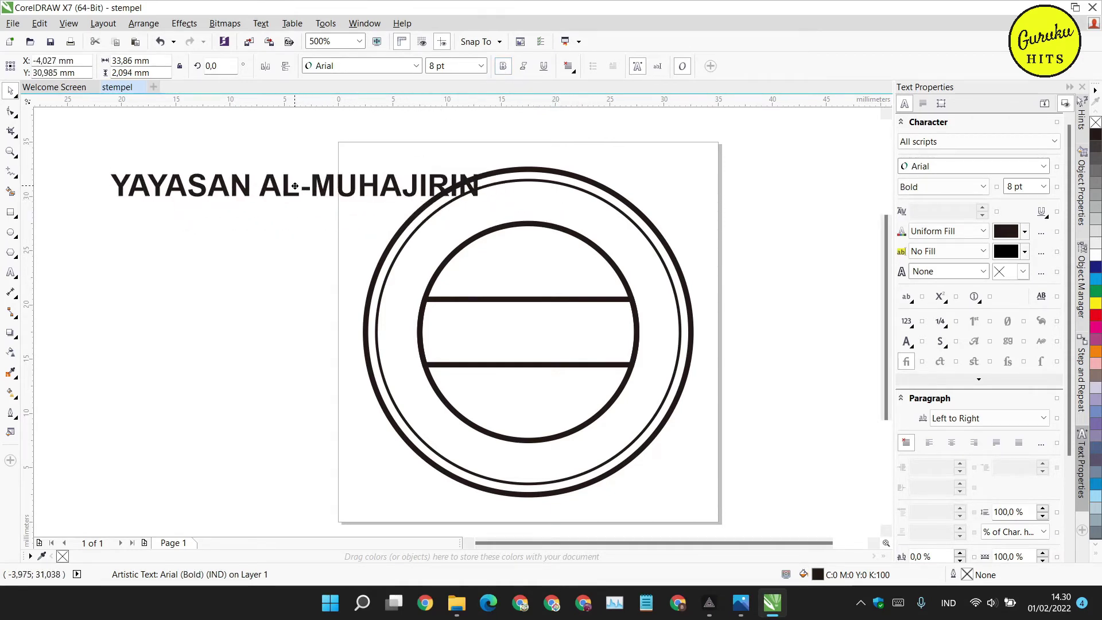
Step: Try fitting the foundation name to the thin circle at an offset of about -2.06 mm, and undo the placement
click(261, 24)
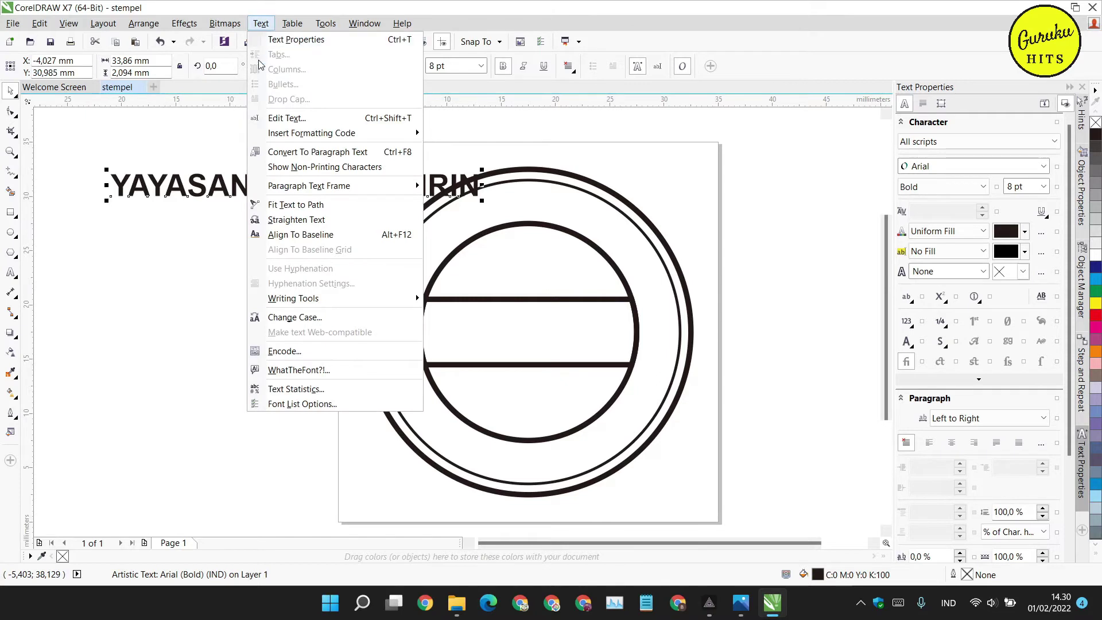
mouse_move(293, 191)
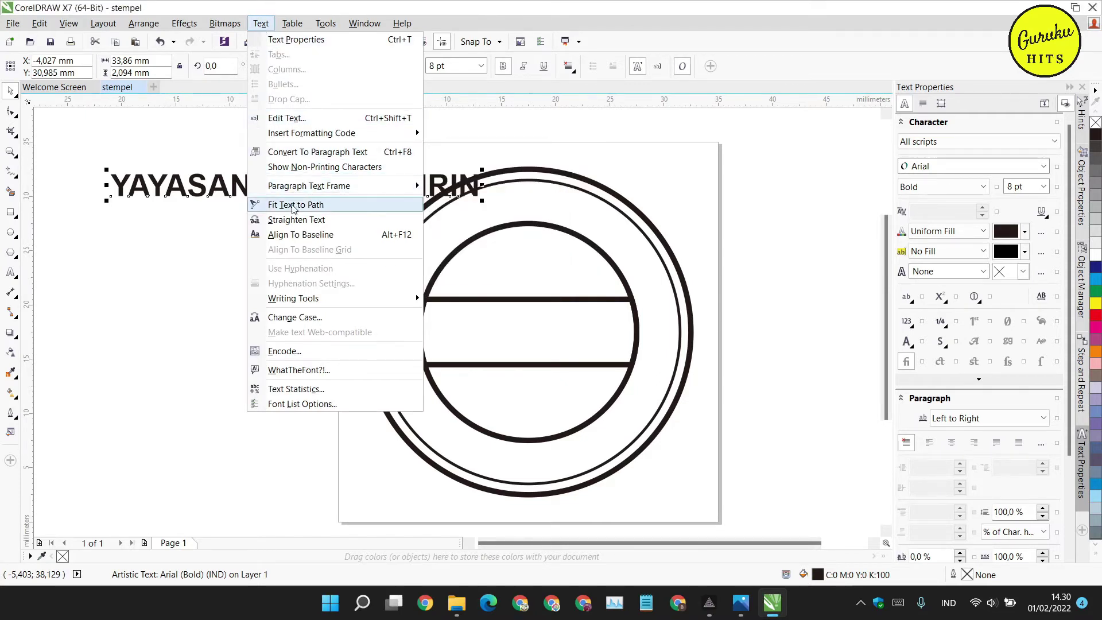
click(292, 207)
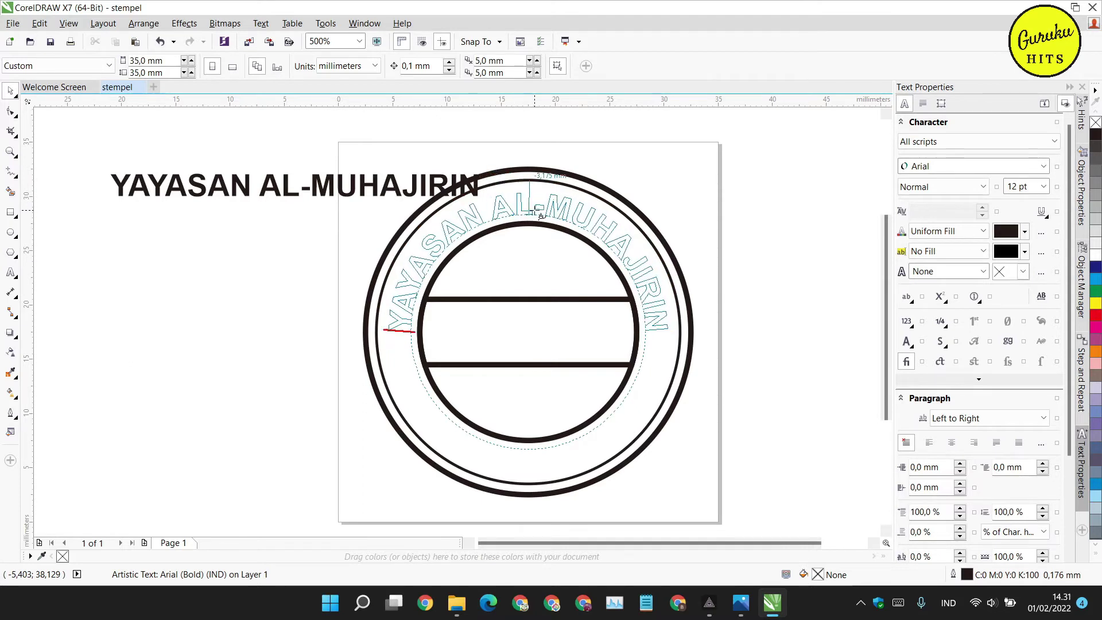
click(540, 215)
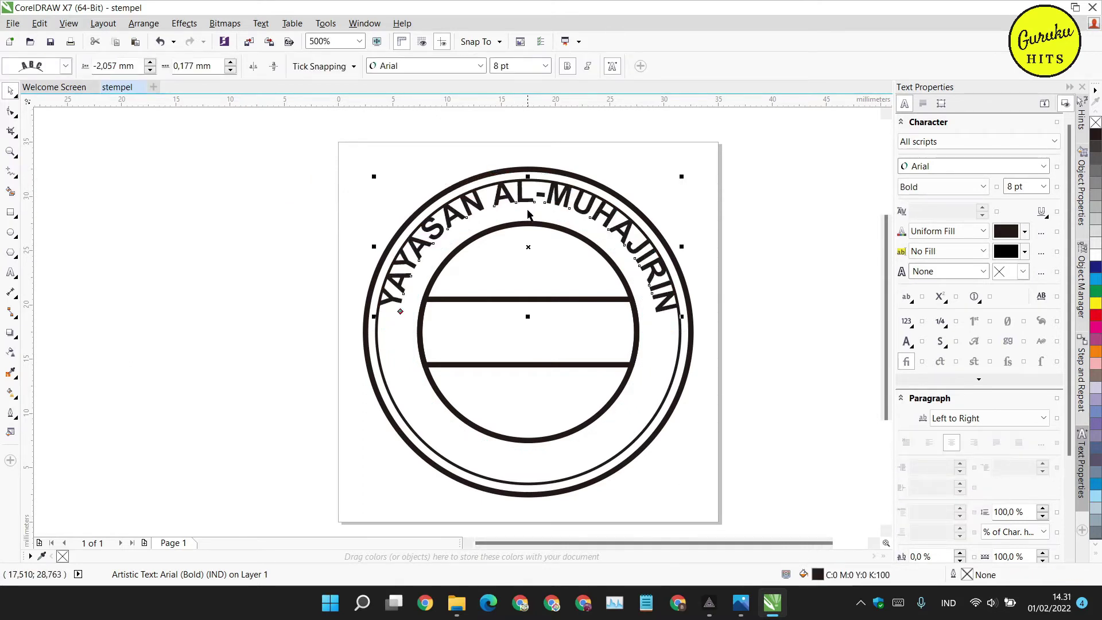
key(ctrl+z)
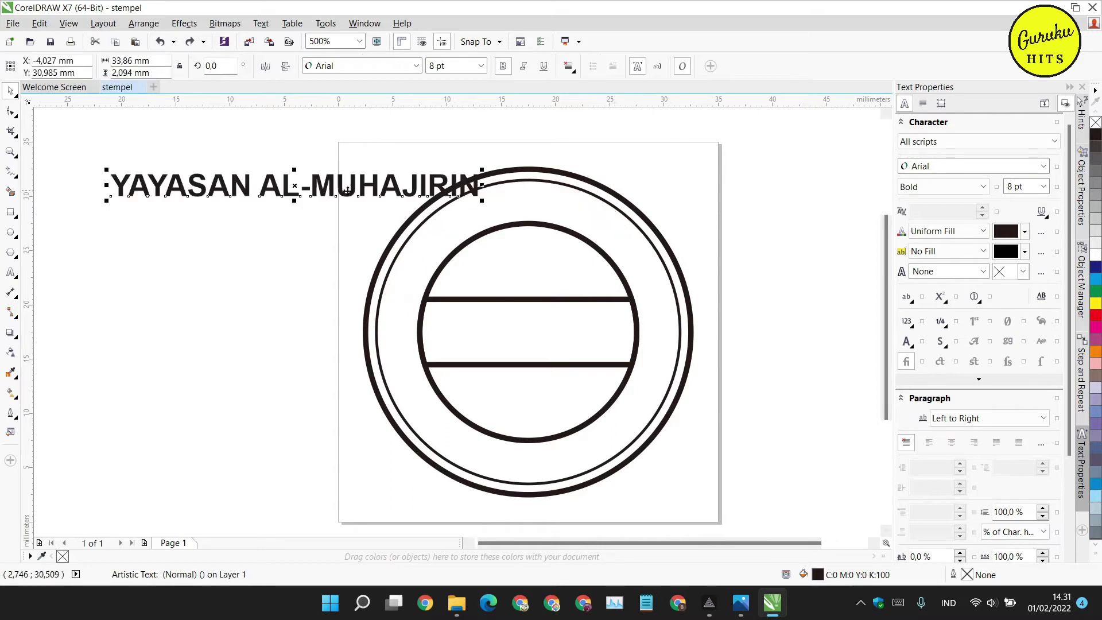
Step: Fit the foundation name to the upper inside of the thin circle, offset about -2.63 mm, and deselect it
click(261, 23)
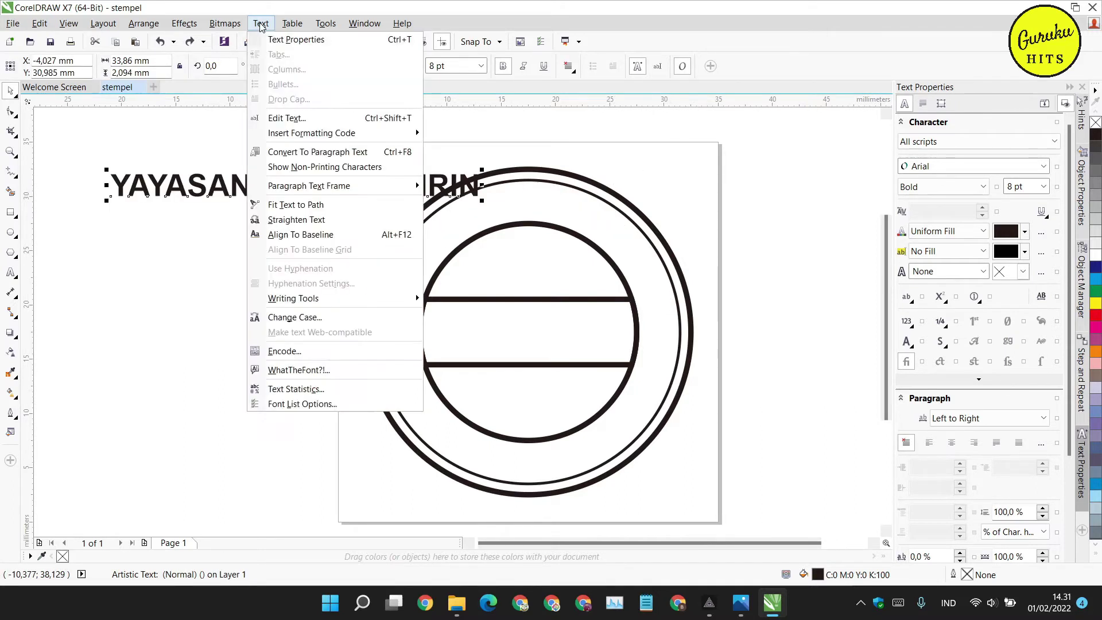
click(313, 205)
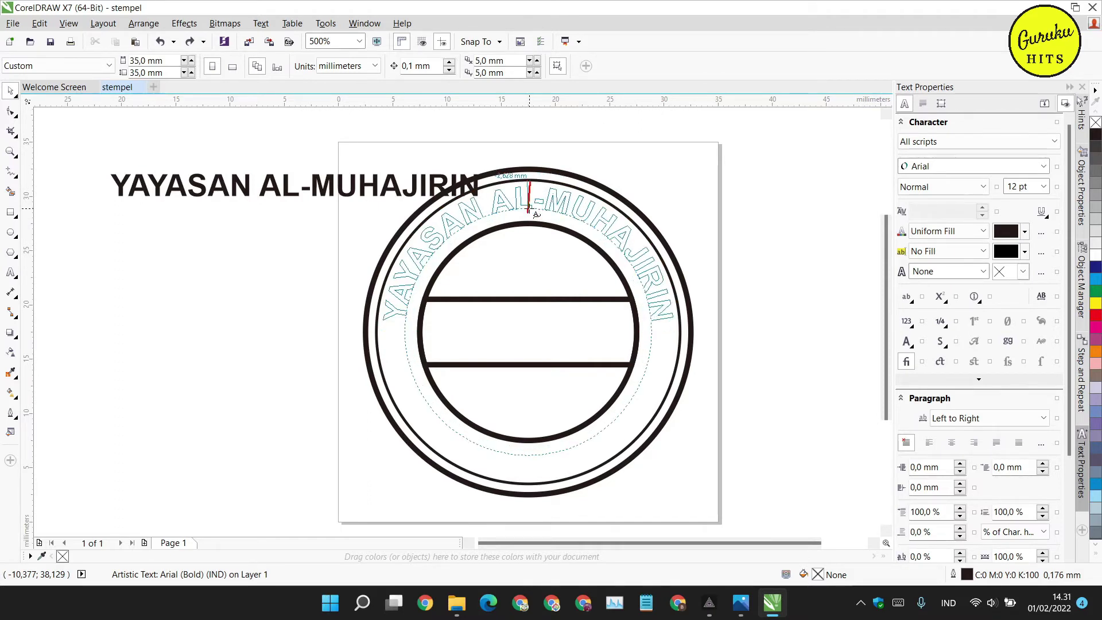
click(534, 211)
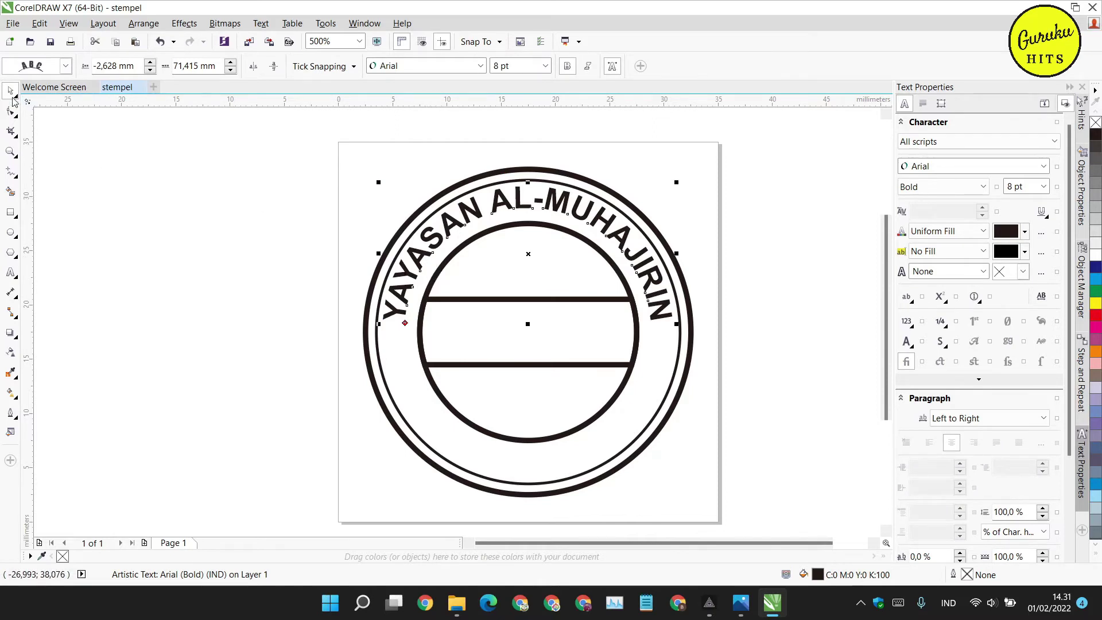
click(182, 196)
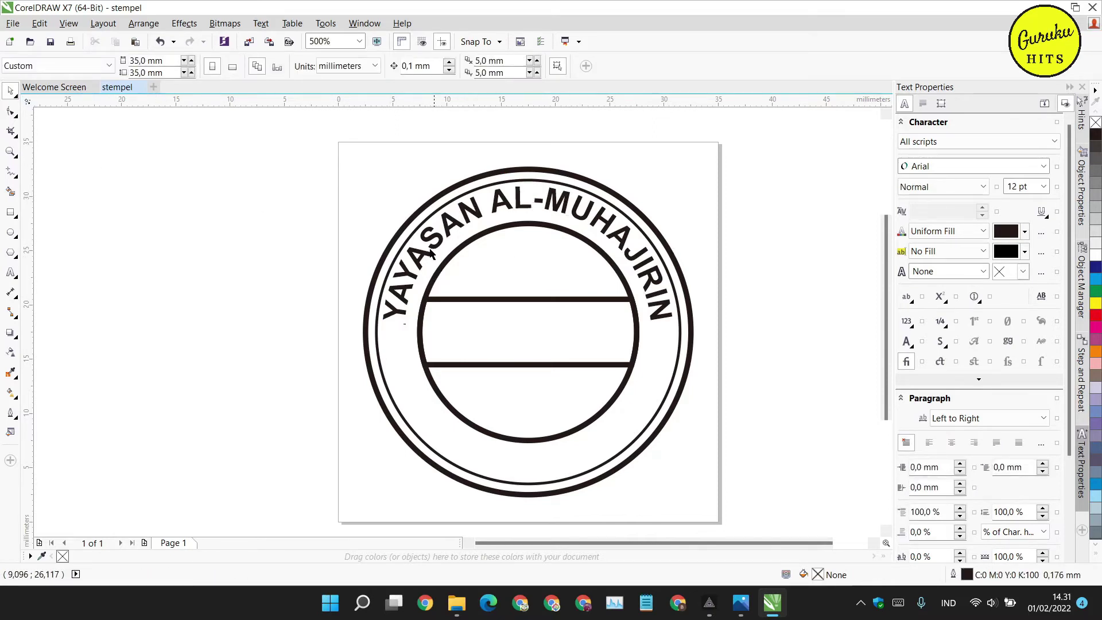
Step: Try shifting the curved foundation name closer to the innermost circle, to an offset of about -2.87 mm
scroll(534, 201, up, 5)
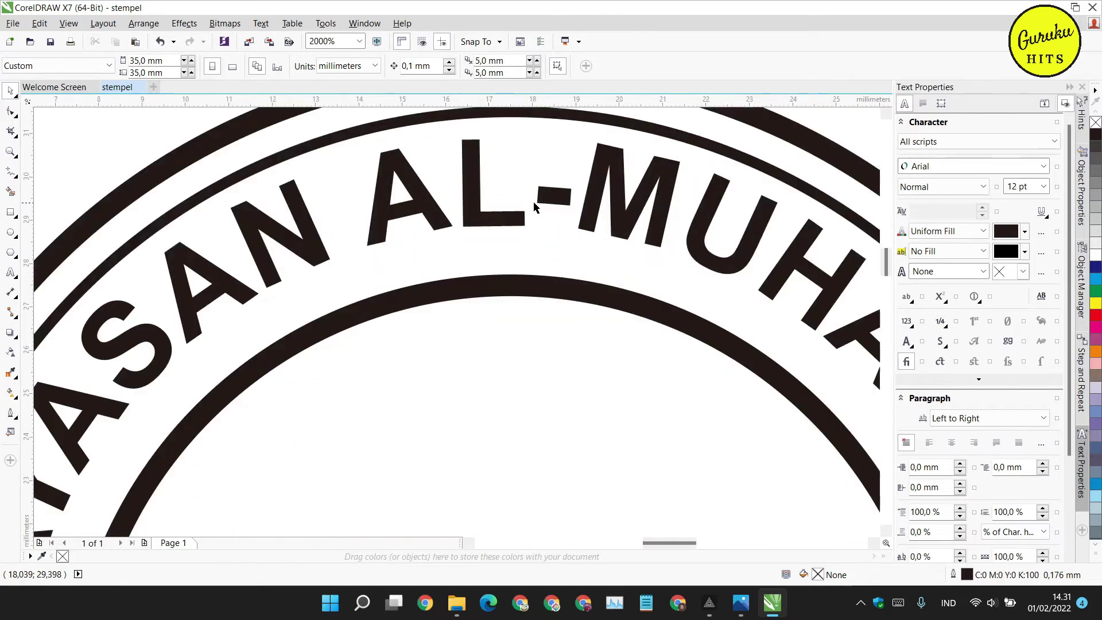
scroll(533, 206, down, 4)
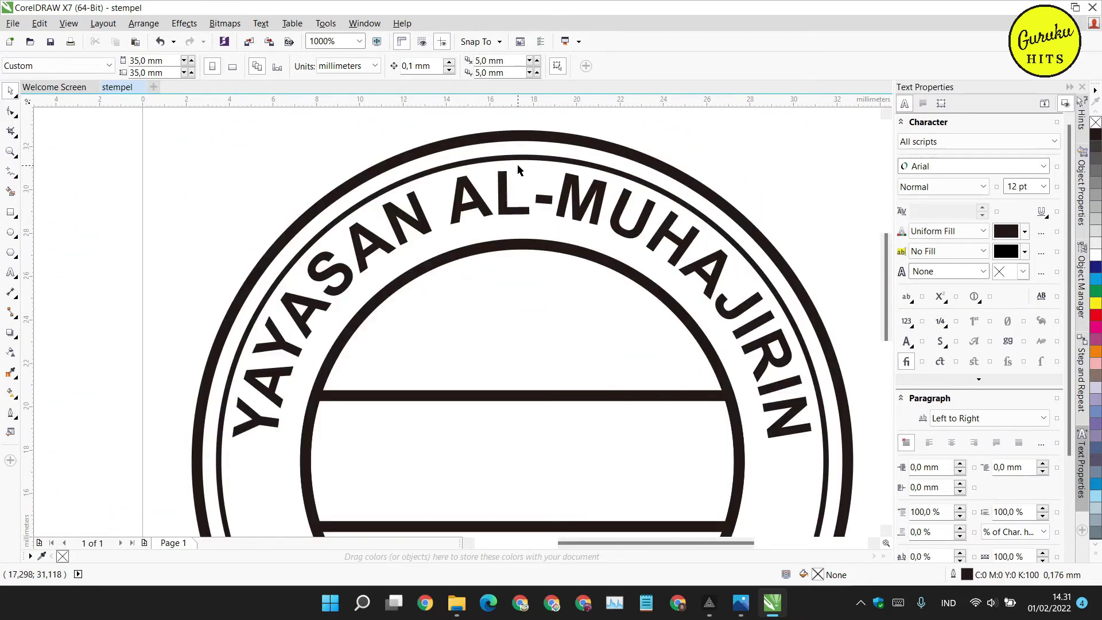
scroll(508, 170, up, 4)
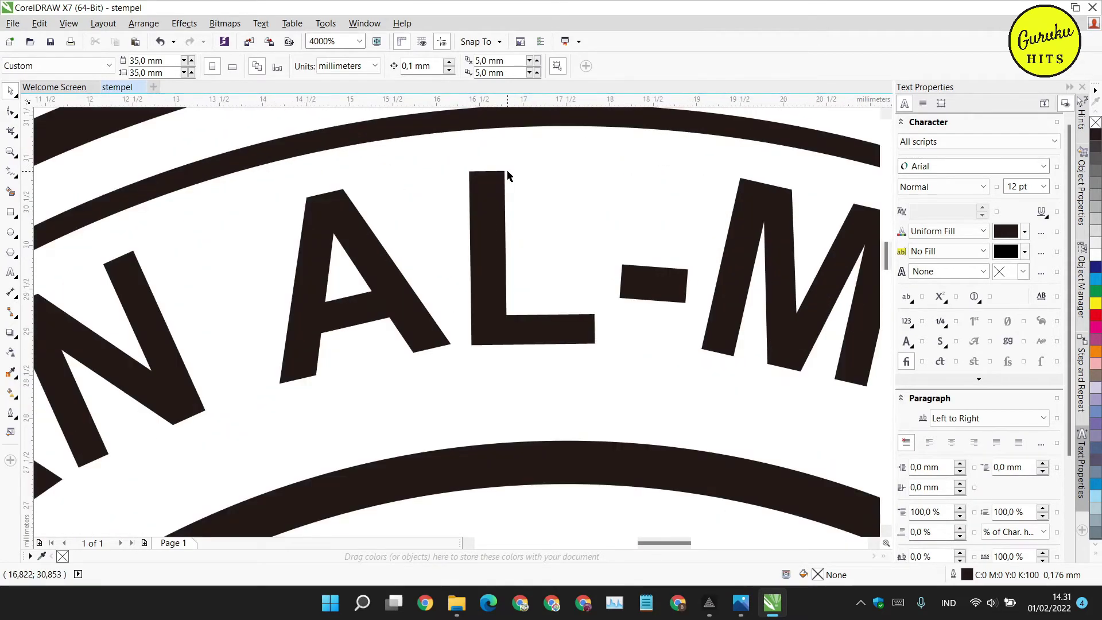
scroll(507, 169, up, 1)
scroll(492, 201, down, 1)
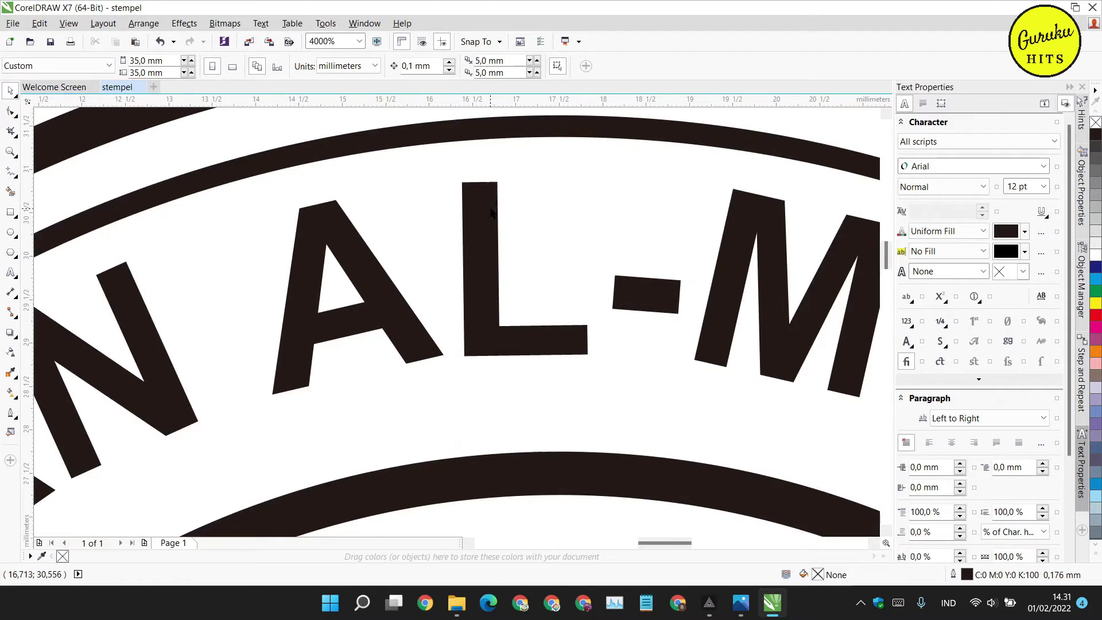
click(491, 210)
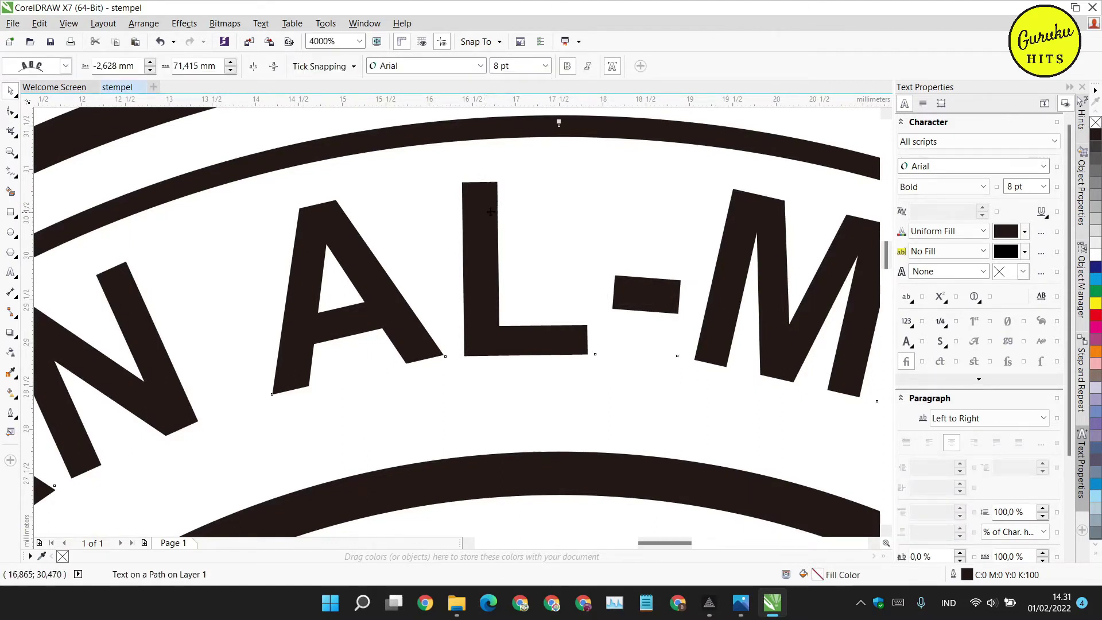
drag(491, 212, 486, 232)
scroll(487, 232, down, 2)
scroll(487, 234, down, 2)
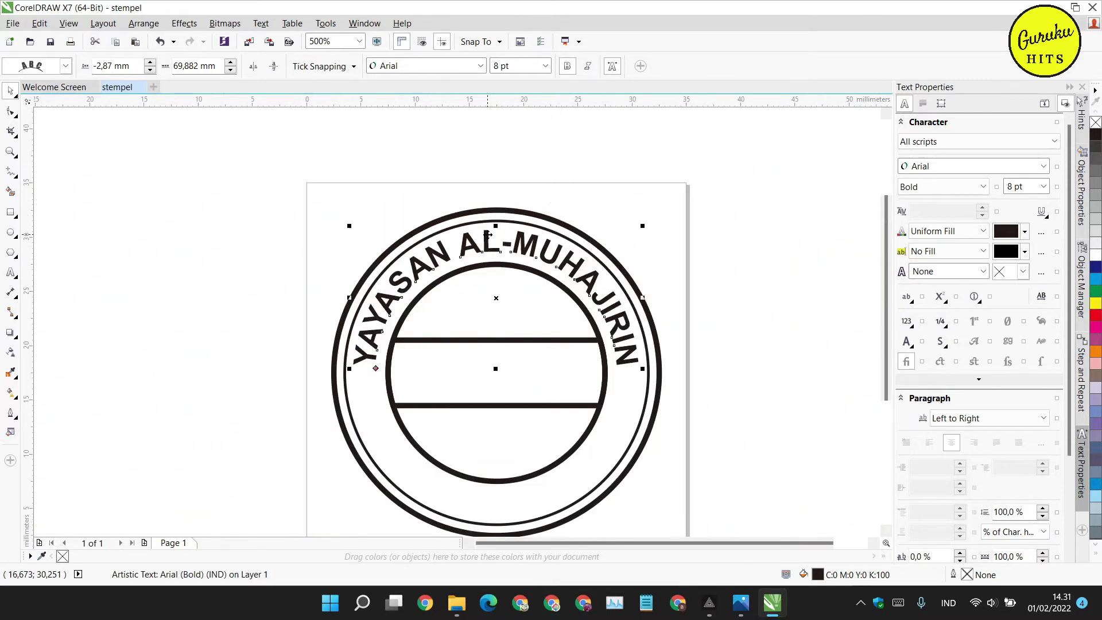
scroll(507, 244, down, 1)
scroll(508, 243, up, 1)
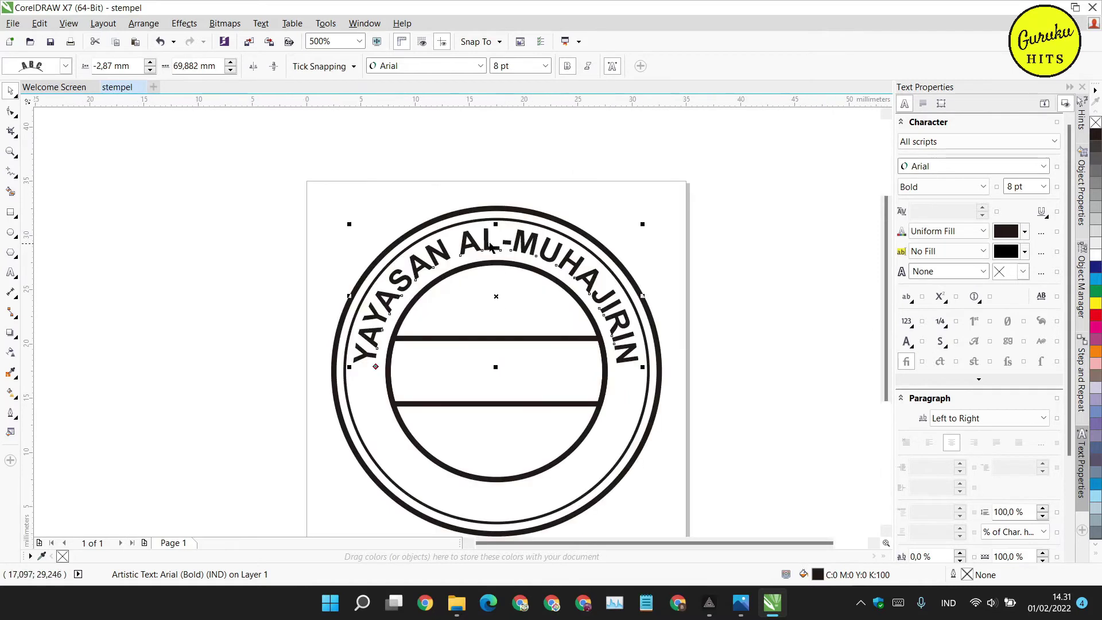
Step: Try moving the curved foundation name farther inward to an offset of -3.175 mm, and undo the last two adjustments
drag(490, 243, 492, 251)
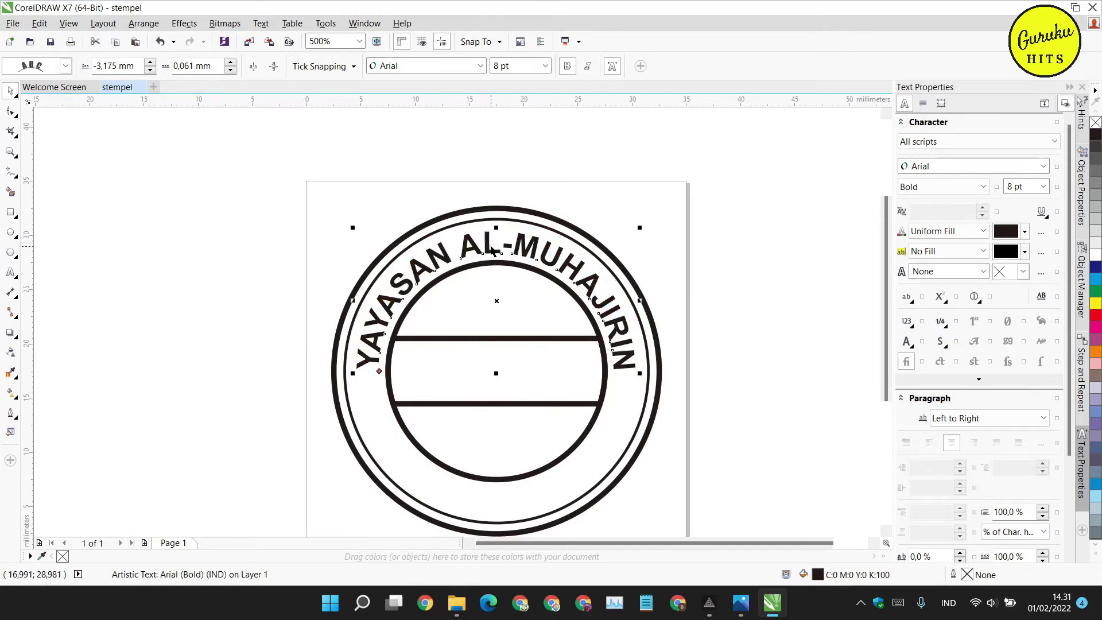
key(ctrl+z)
key(ctrl+z)
Step: Move the curved foundation name slightly inward to an offset of about -2.89 mm from its circle and deselect it
scroll(495, 238, up, 3)
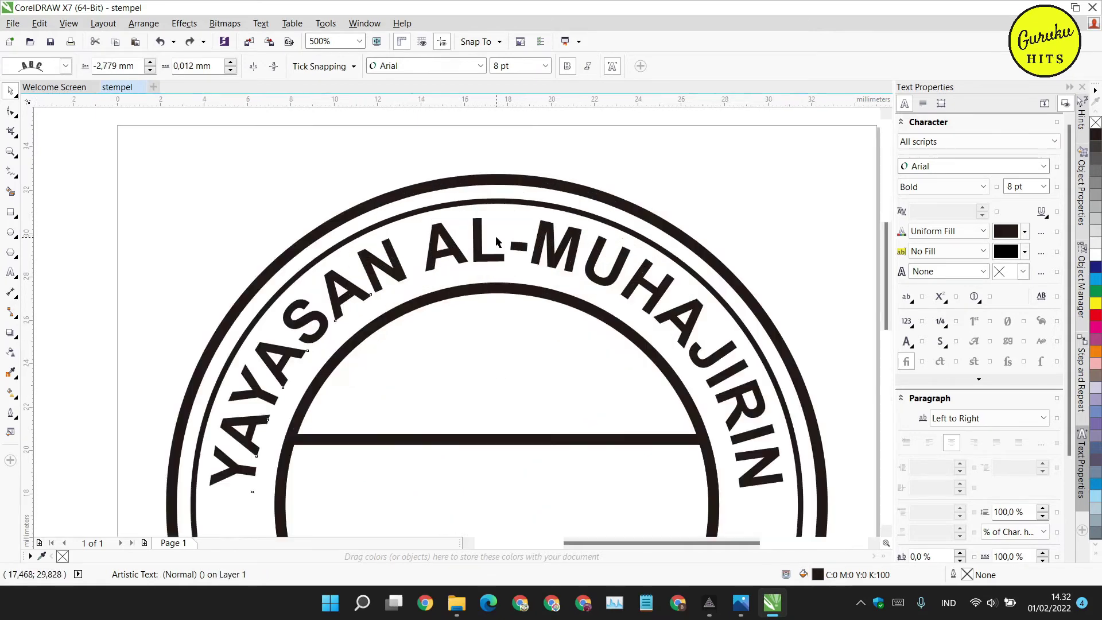
scroll(456, 228, up, 1)
scroll(456, 228, down, 1)
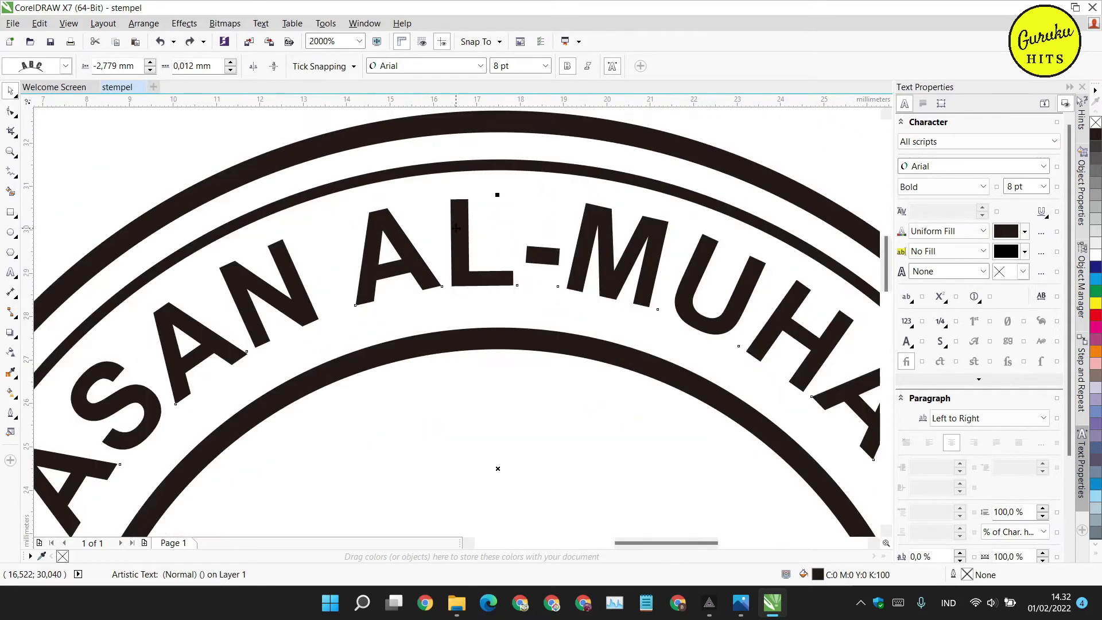
scroll(457, 228, up, 1)
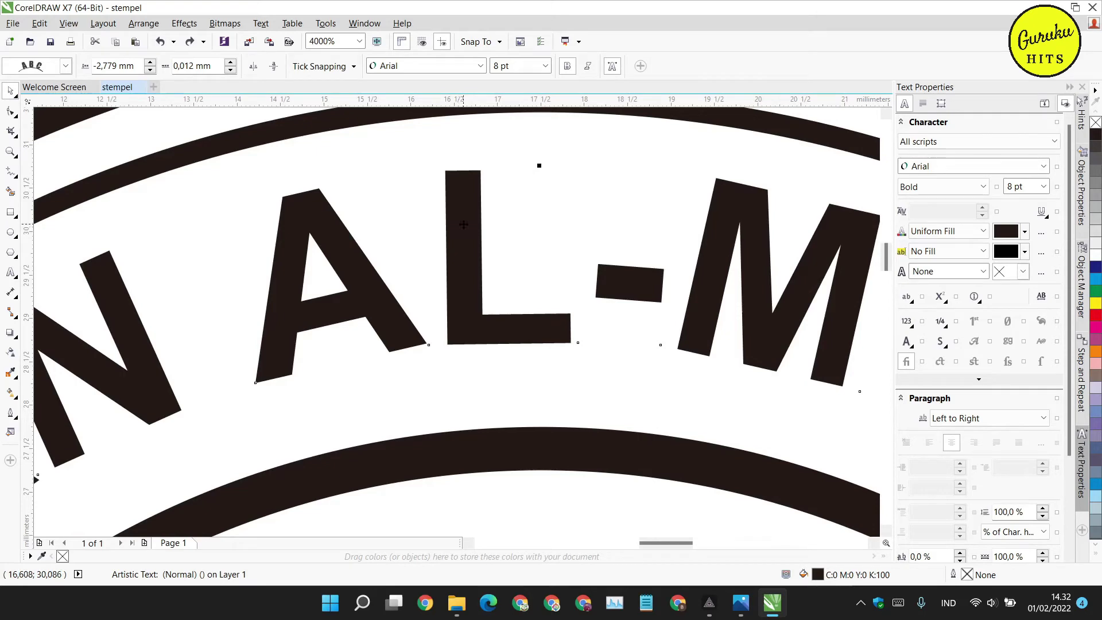
drag(464, 224, 464, 233)
scroll(464, 233, down, 8)
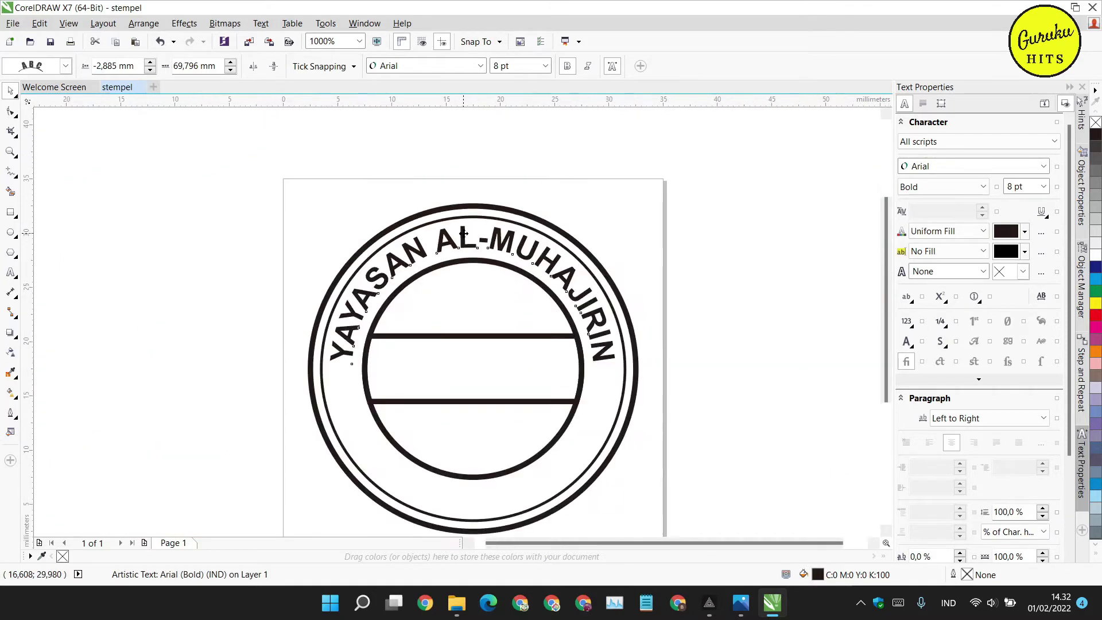
scroll(464, 233, up, 2)
click(234, 223)
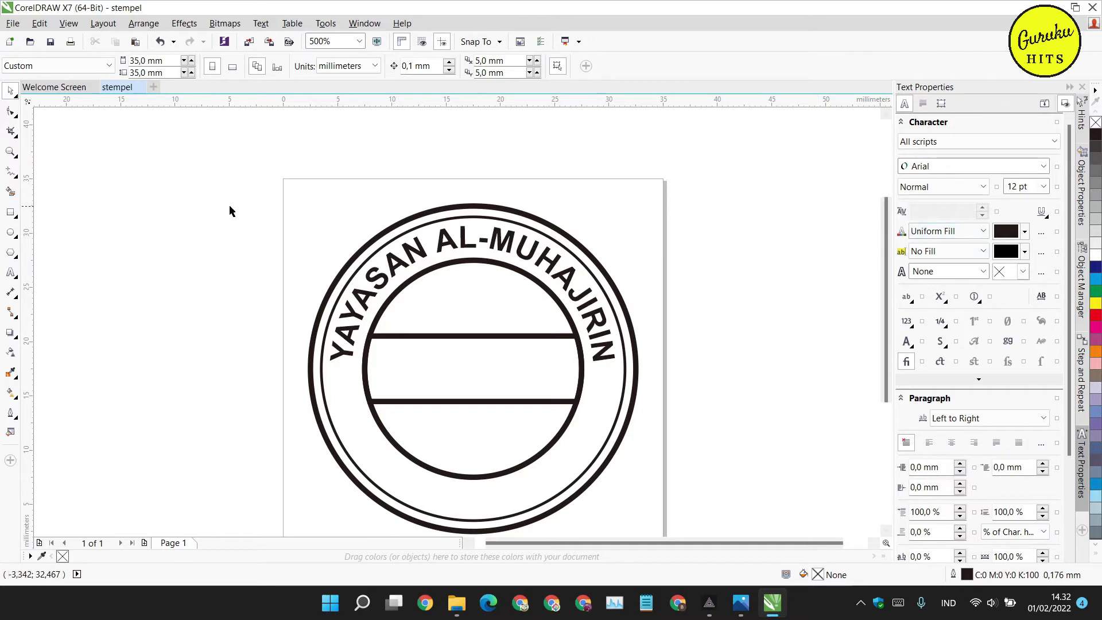
Step: Add the artistic text "PURWAKARTA" at 8 pt outside the upper-left part of the stamp and make it bold
click(13, 276)
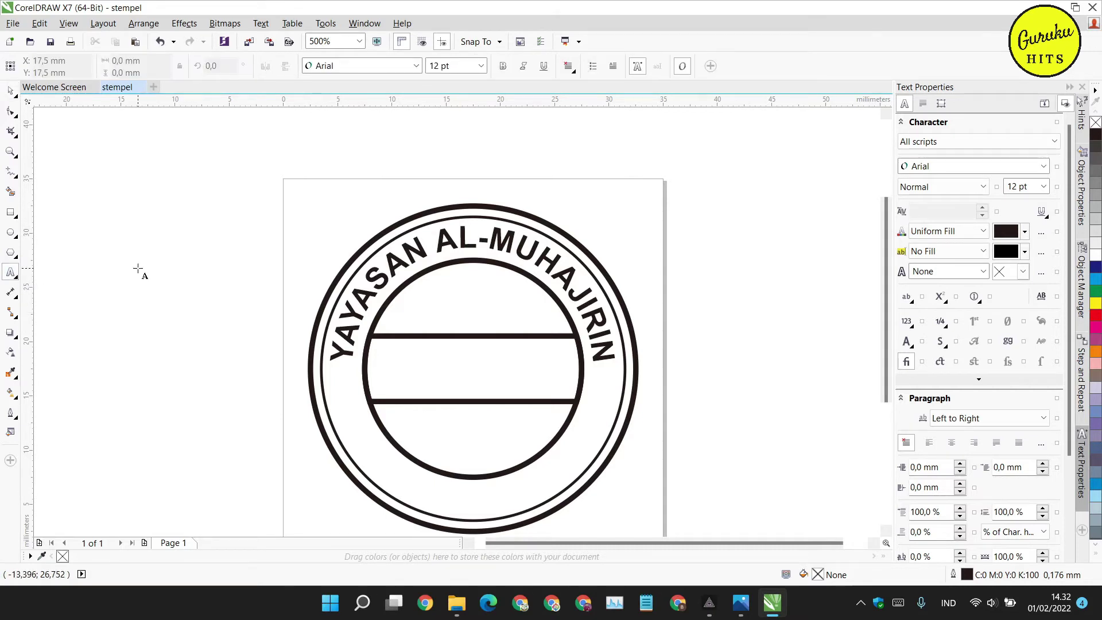
click(138, 268)
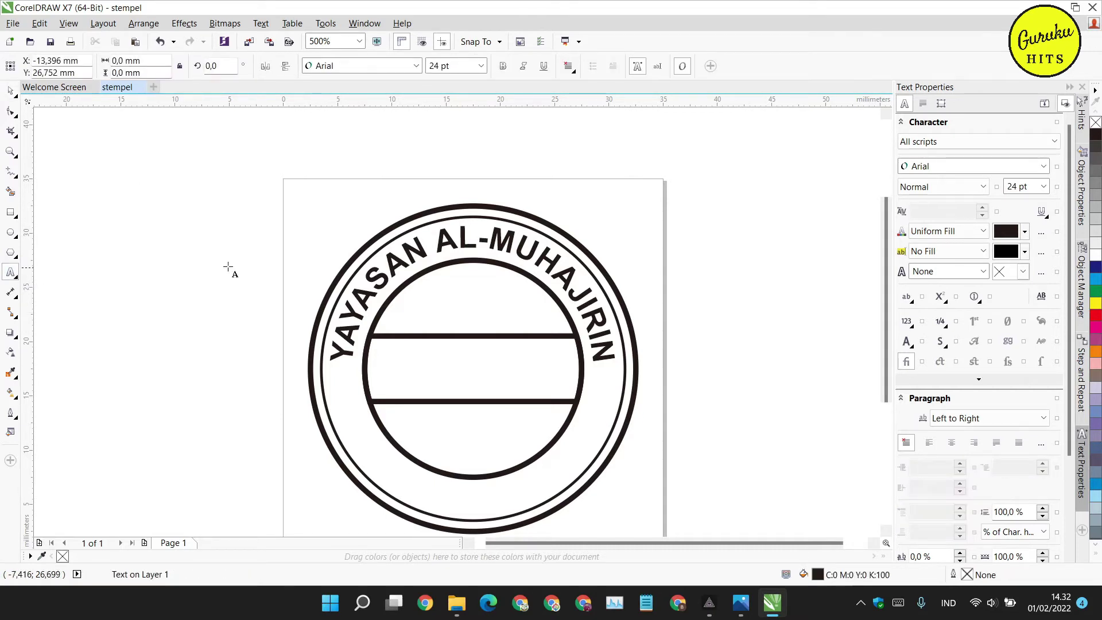
click(481, 65)
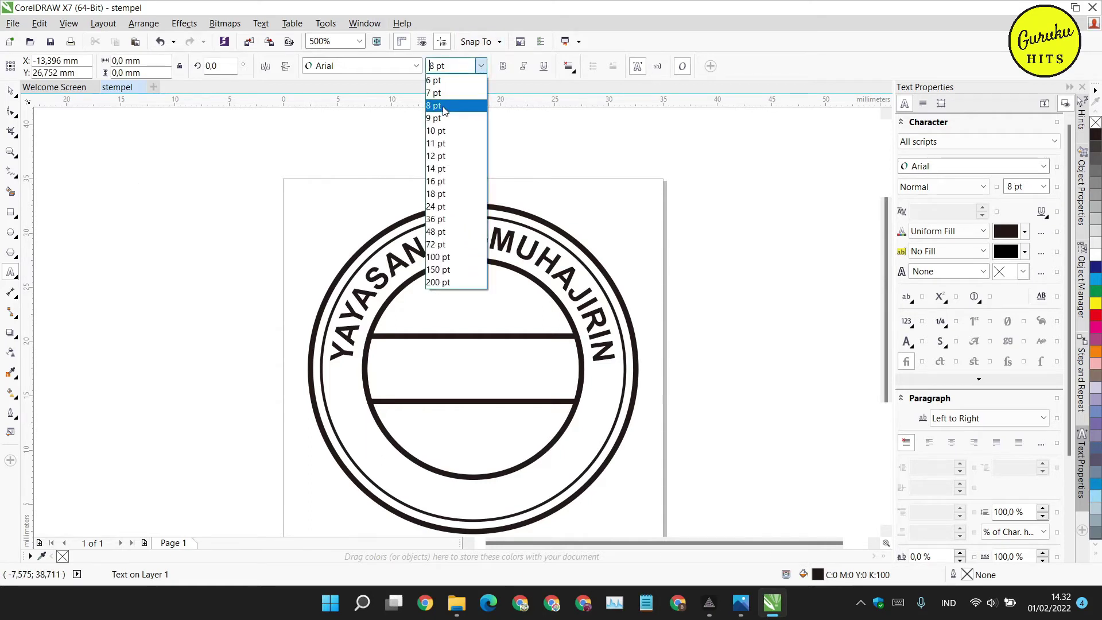
click(444, 109)
text(Pl)
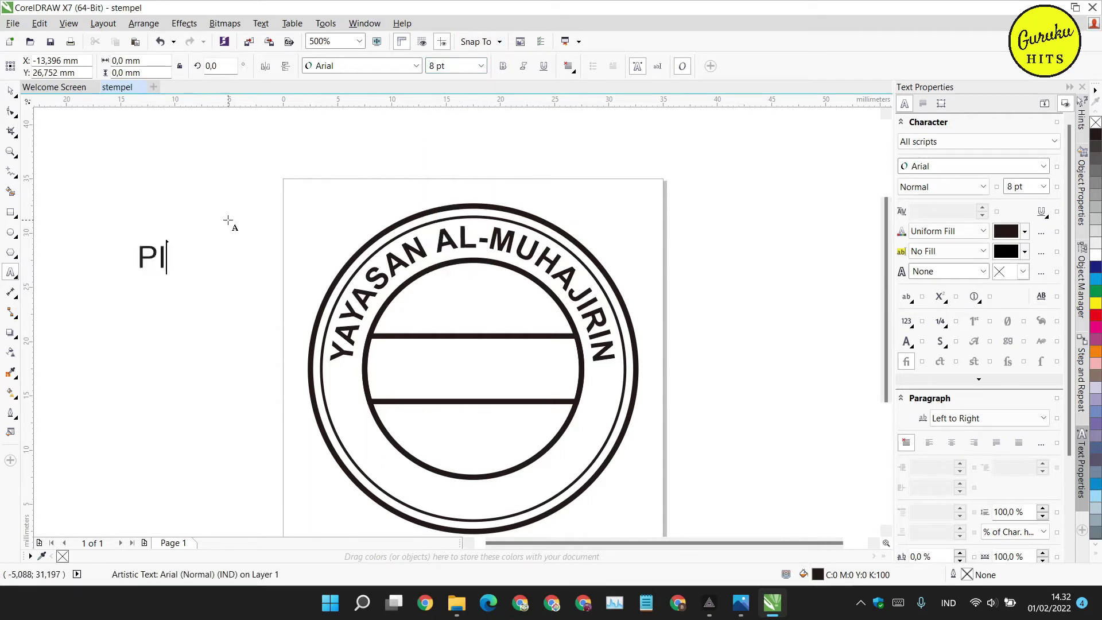
text(URW)
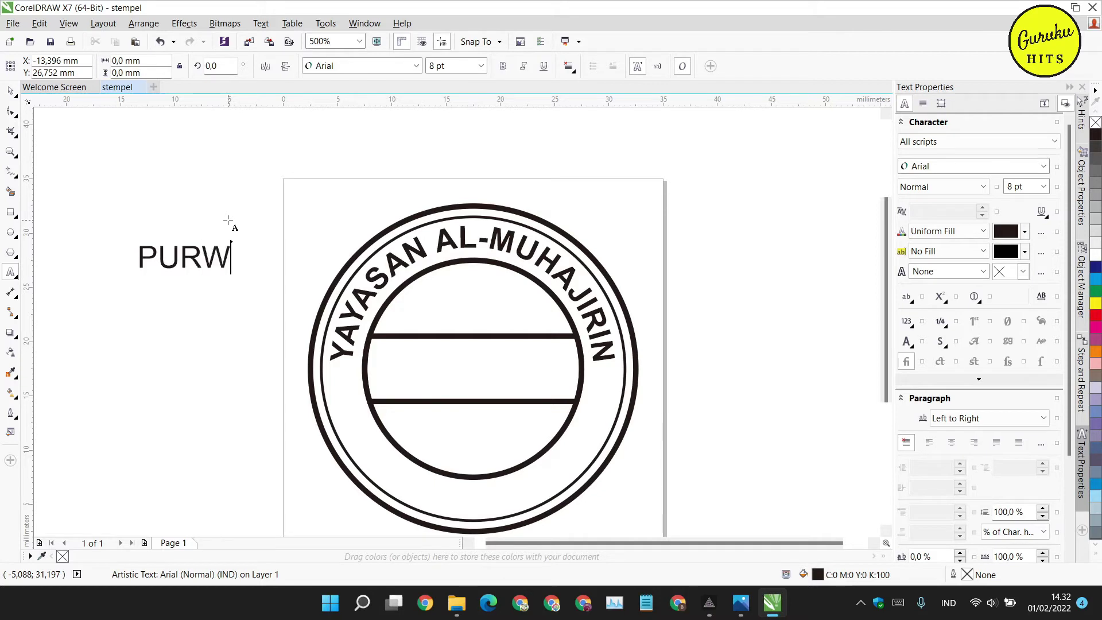
text(AKARTA)
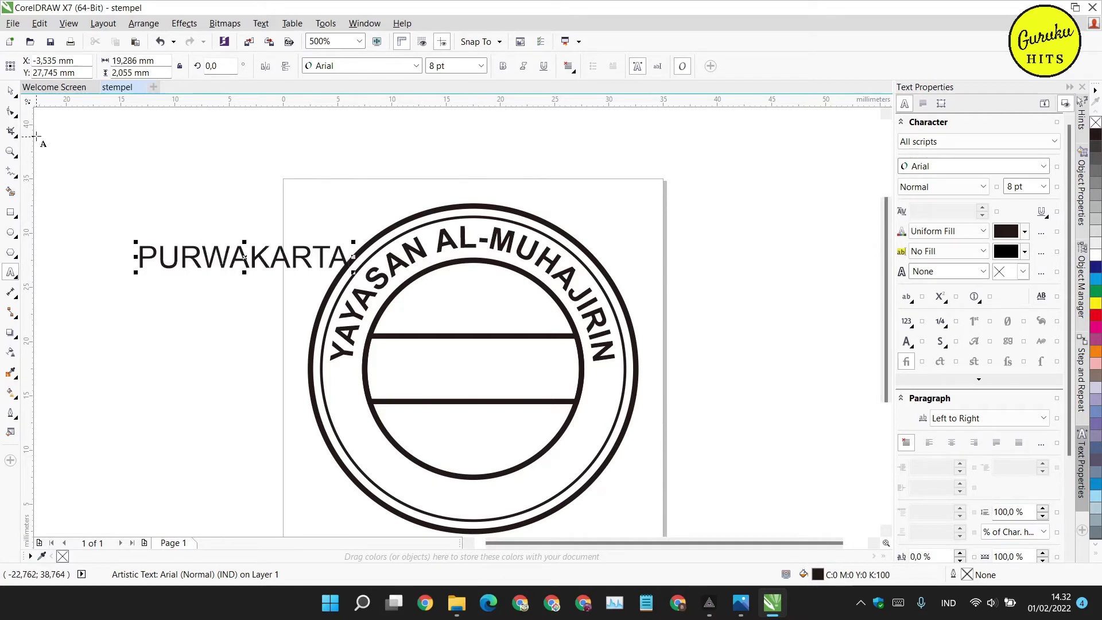
click(10, 91)
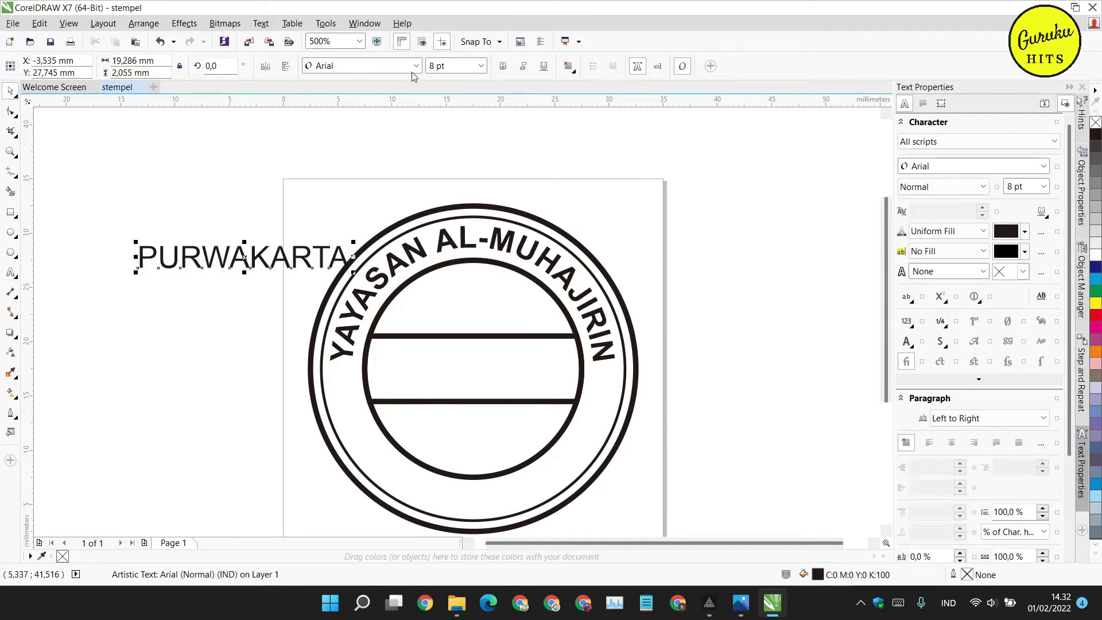
click(503, 65)
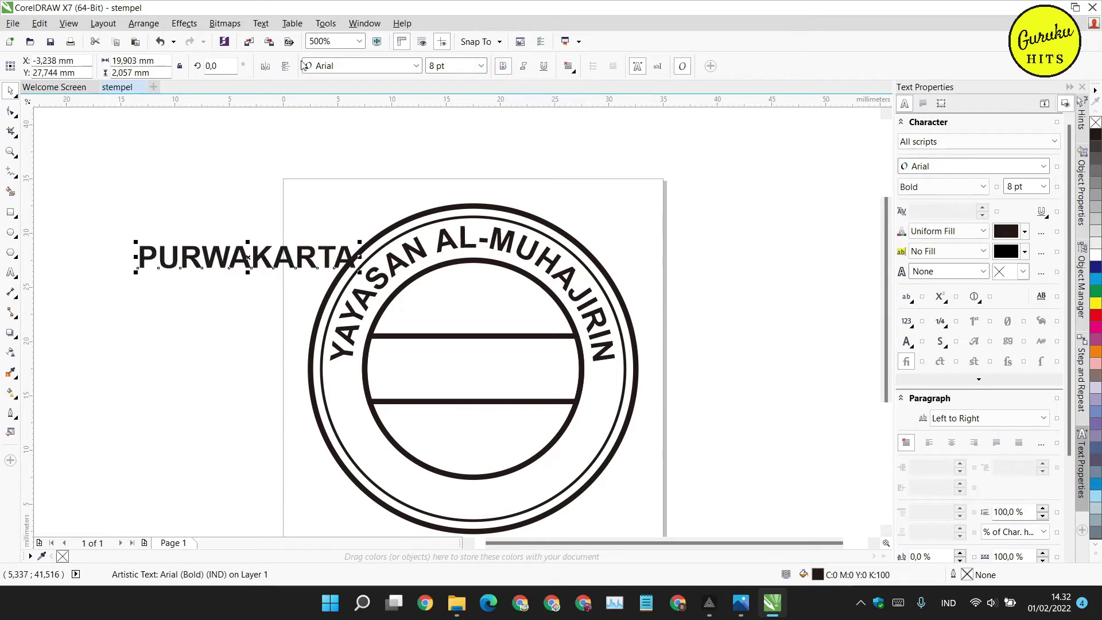
Step: Fit the text "PURWAKARTA" to the lower inside of the thin circle at an offset of -3.175 mm
click(261, 23)
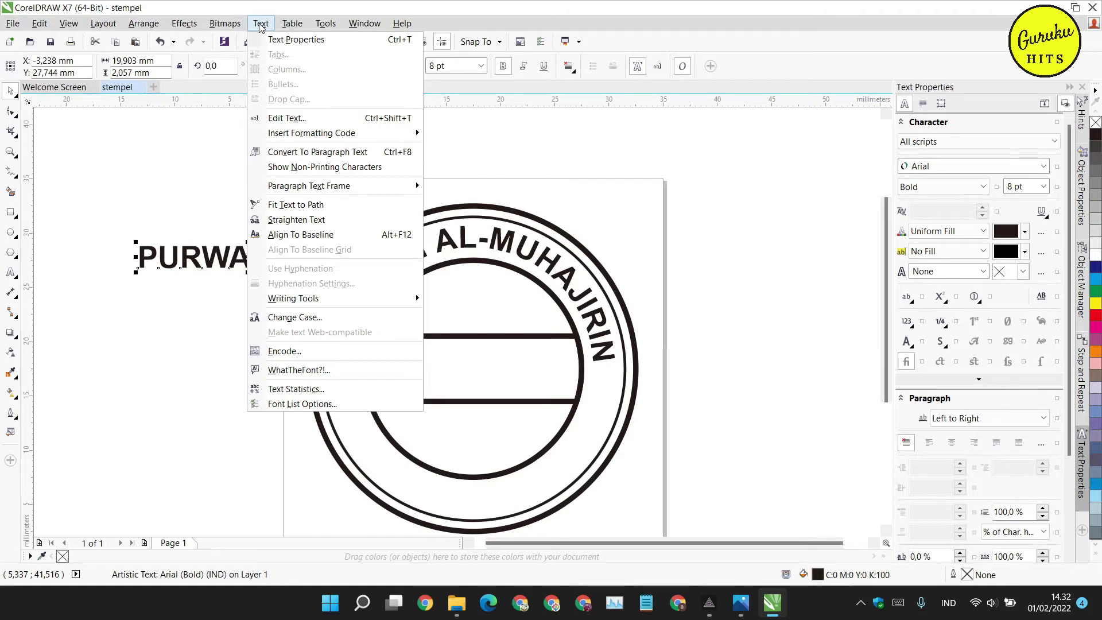
click(287, 205)
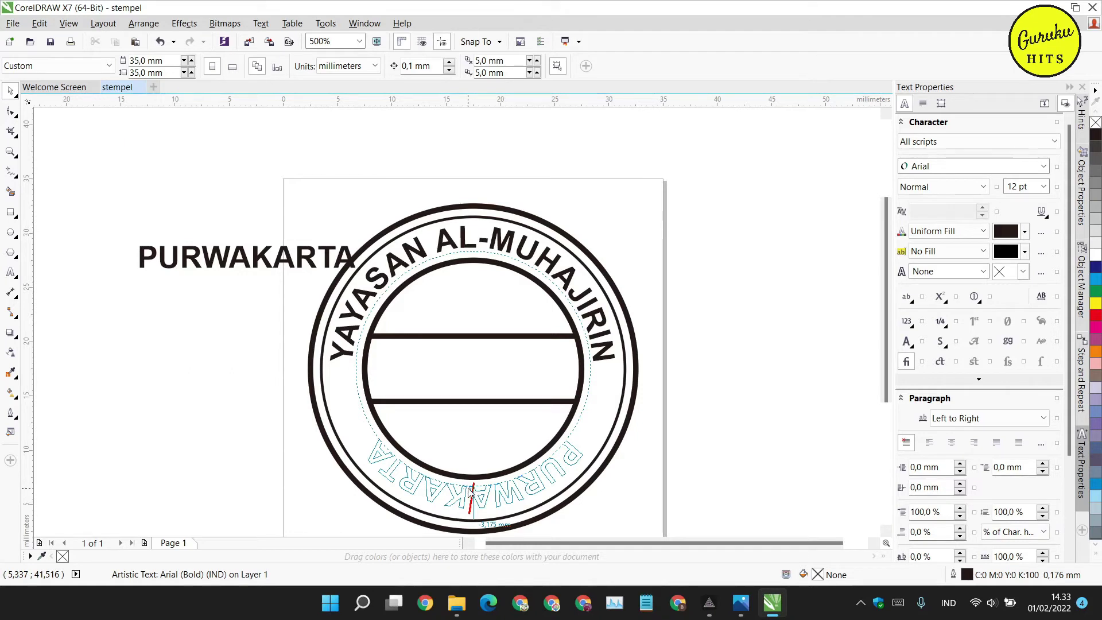
click(471, 492)
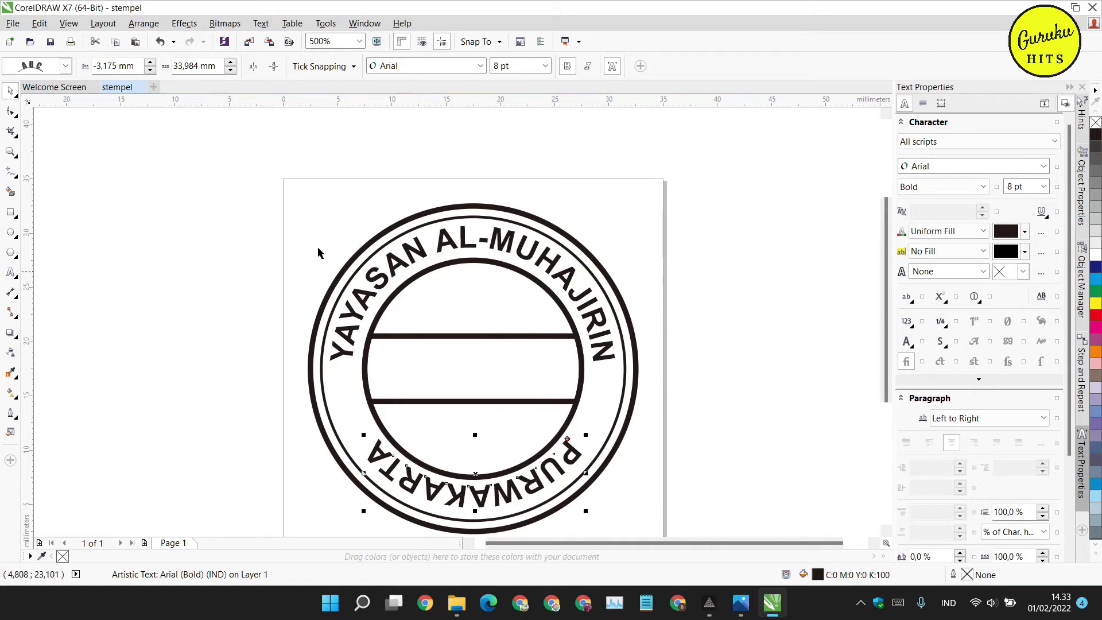
Step: Mirror the curved text "PURWAKARTA" vertically and horizontally, and move it into the lower ring at an offset of about -0.8 mm
click(274, 66)
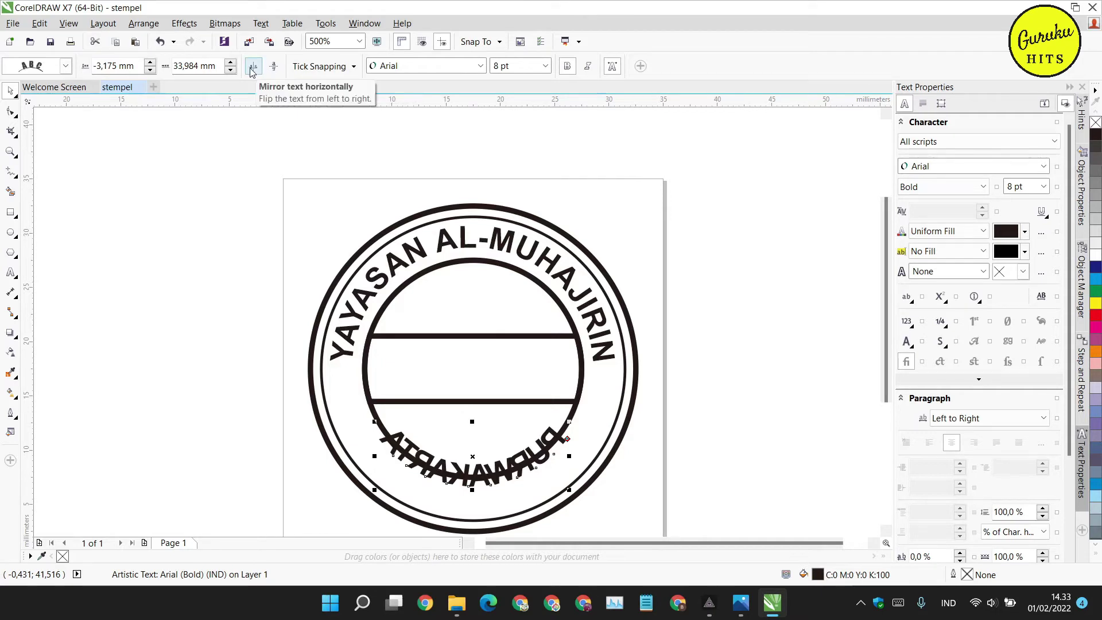
click(252, 66)
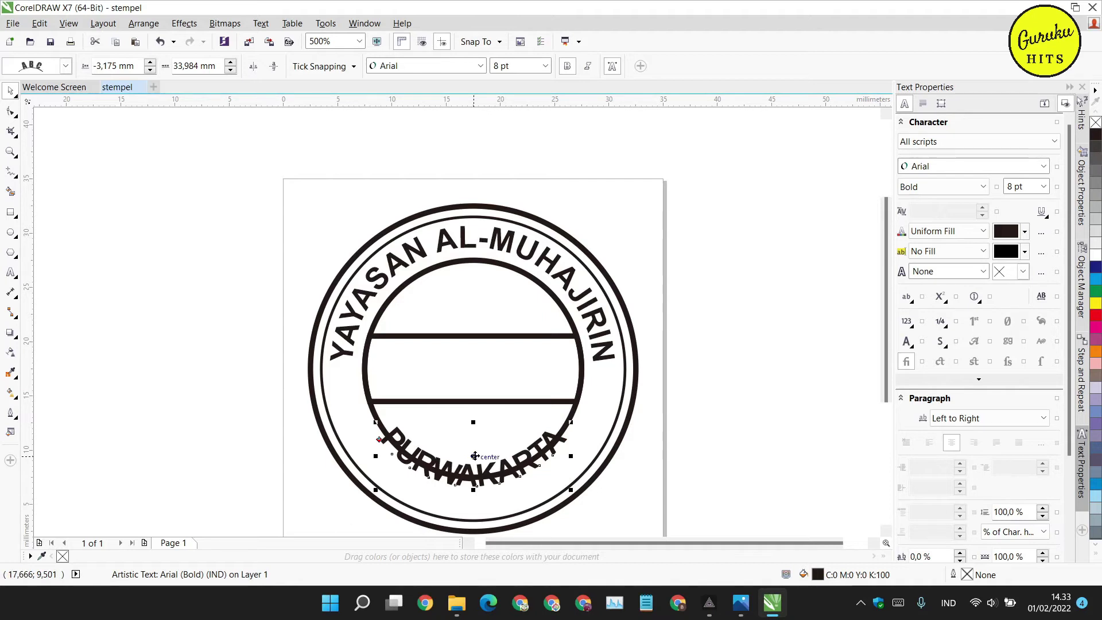
drag(476, 456, 476, 483)
scroll(462, 521, up, 3)
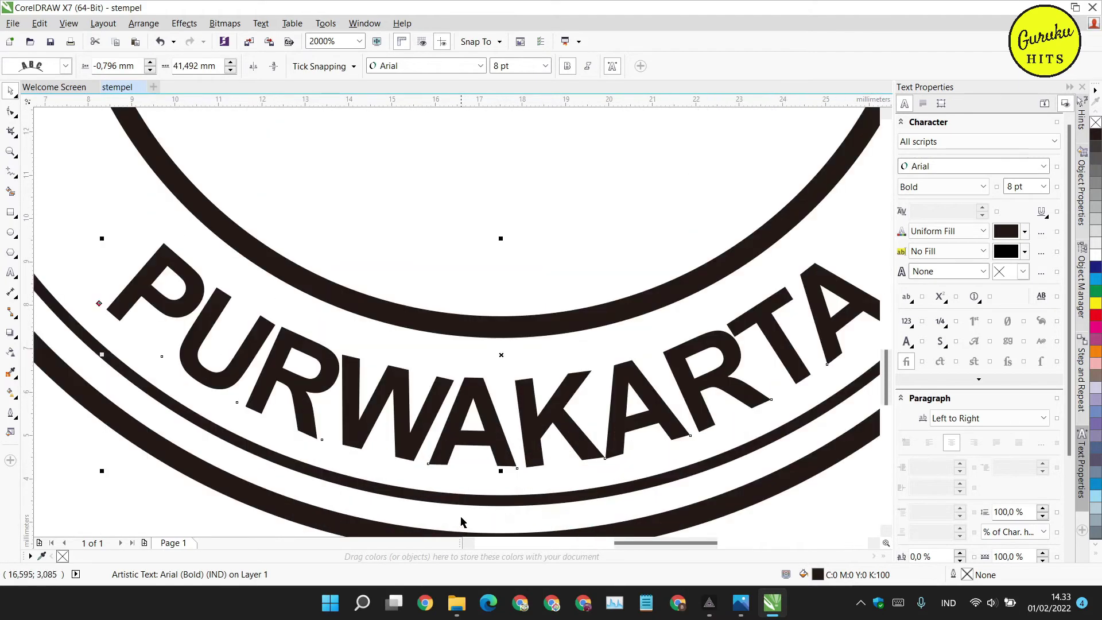
scroll(461, 505, down, 2)
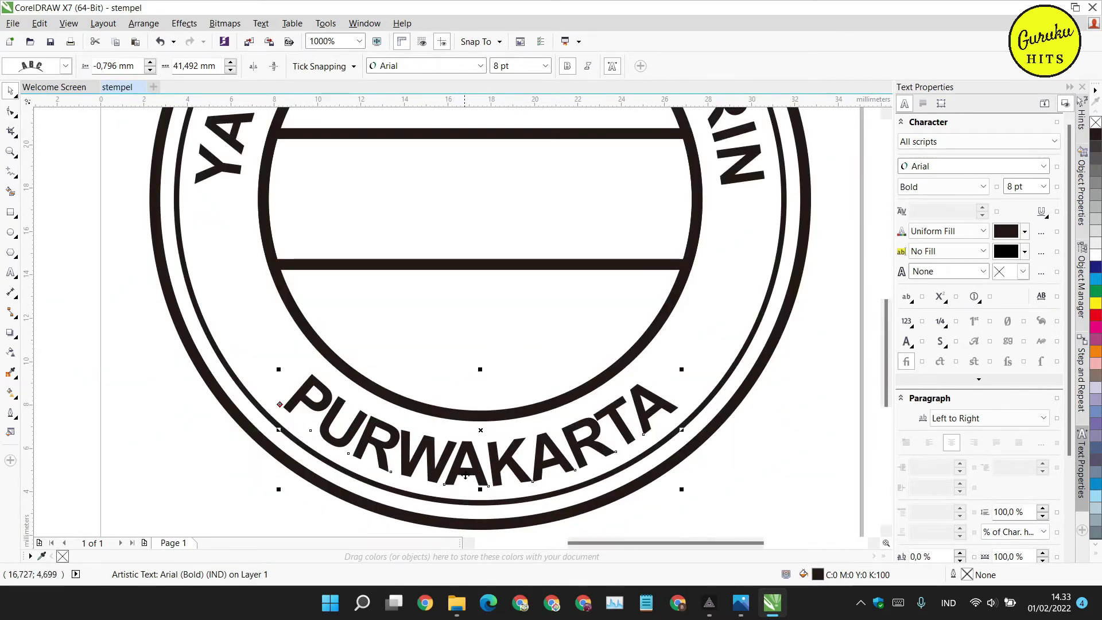
scroll(469, 469, down, 1)
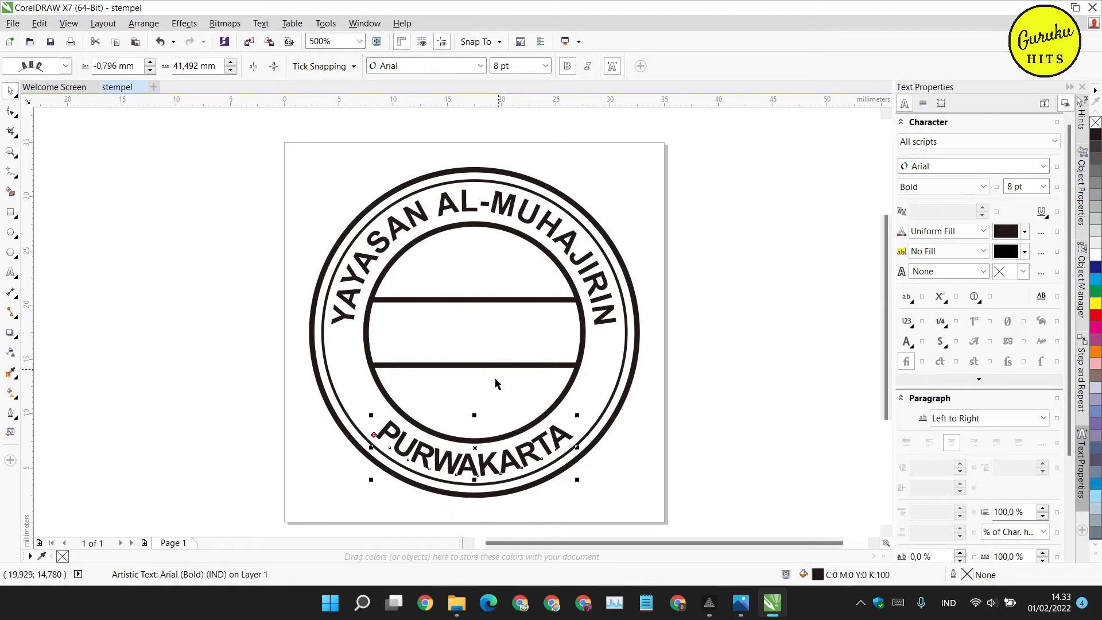
Step: Move the curved city name slightly inward to an offset of about -0.82 mm and deselect it
scroll(469, 482, up, 1)
scroll(470, 485, up, 2)
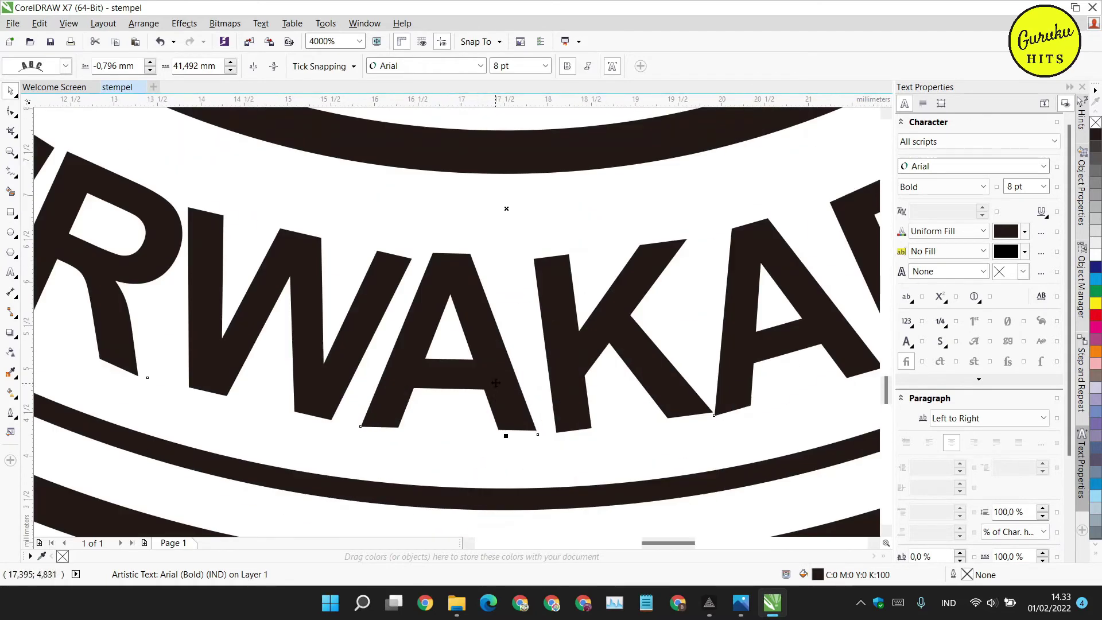
drag(496, 382, 496, 377)
scroll(496, 377, down, 3)
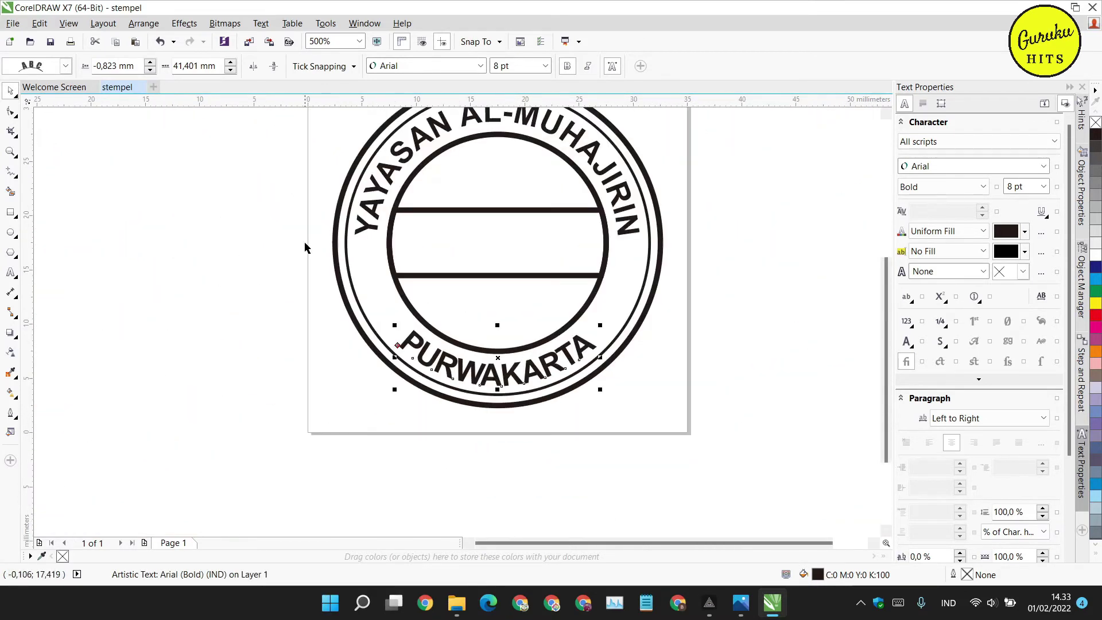
click(665, 348)
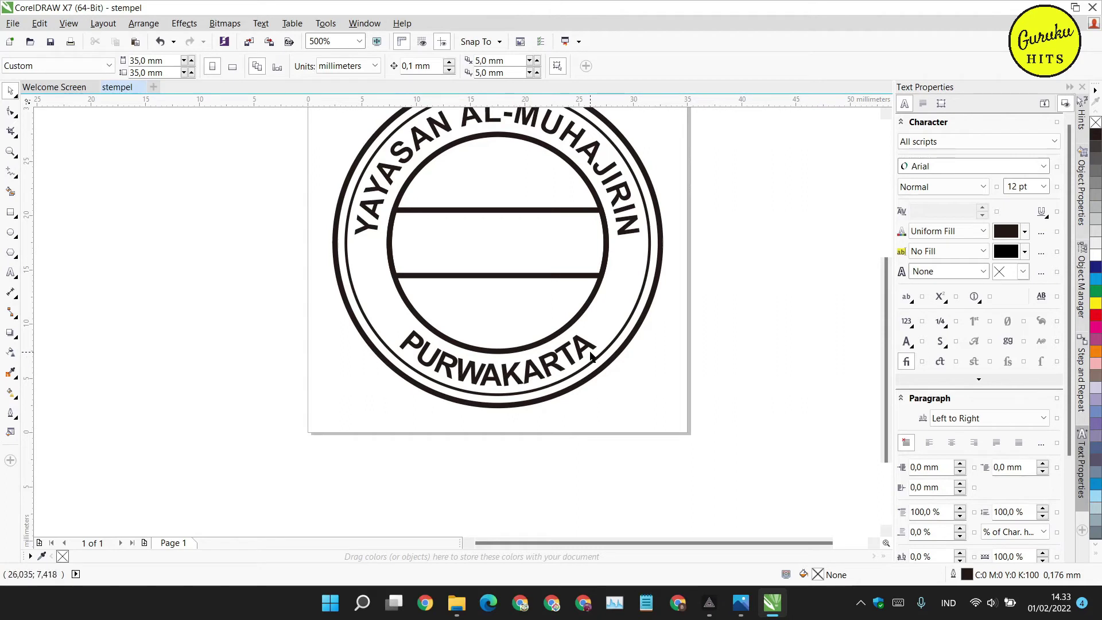
Step: Widen the letter spacing of the curved text "PURWAKARTA" to about 196% so it spreads along the lower ring, and deselect it
click(563, 357)
click(746, 344)
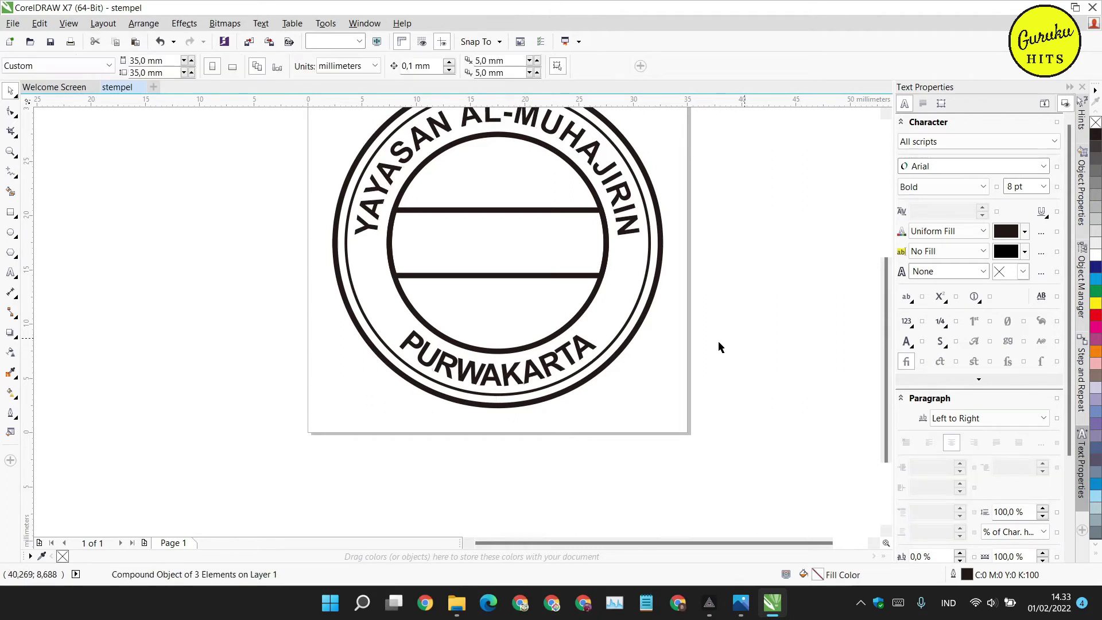
click(533, 366)
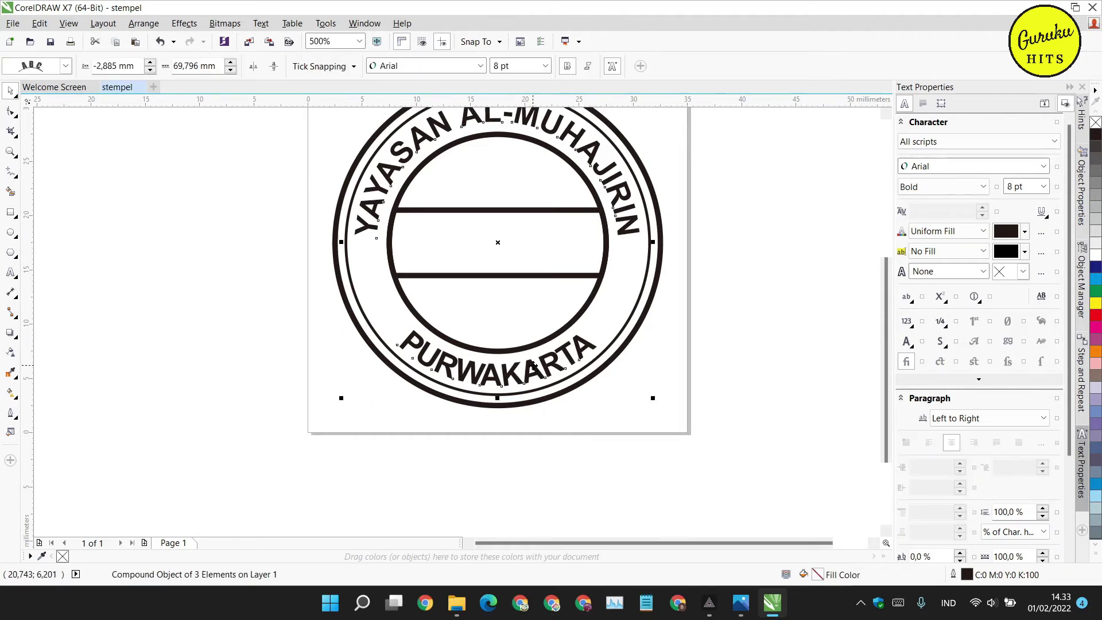
click(790, 358)
click(509, 379)
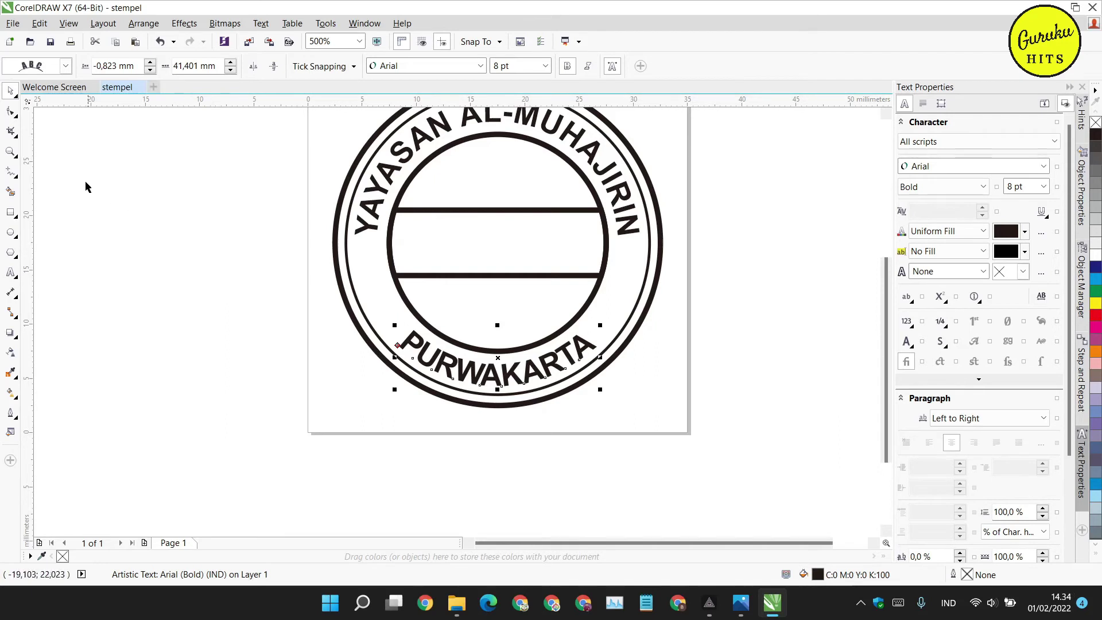
click(12, 115)
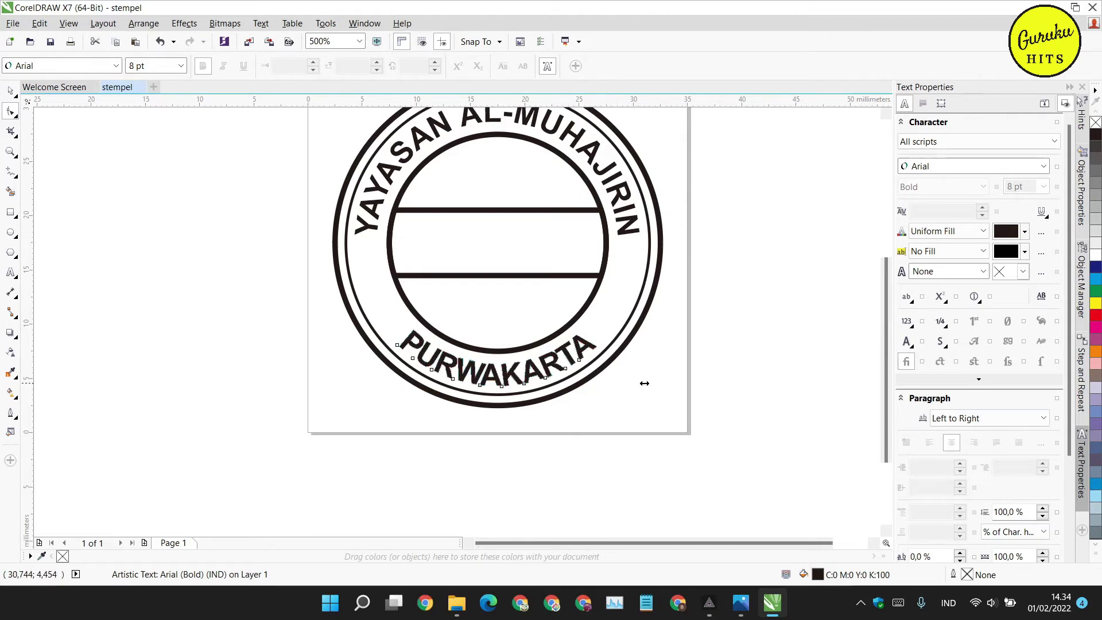
drag(708, 365, 708, 366)
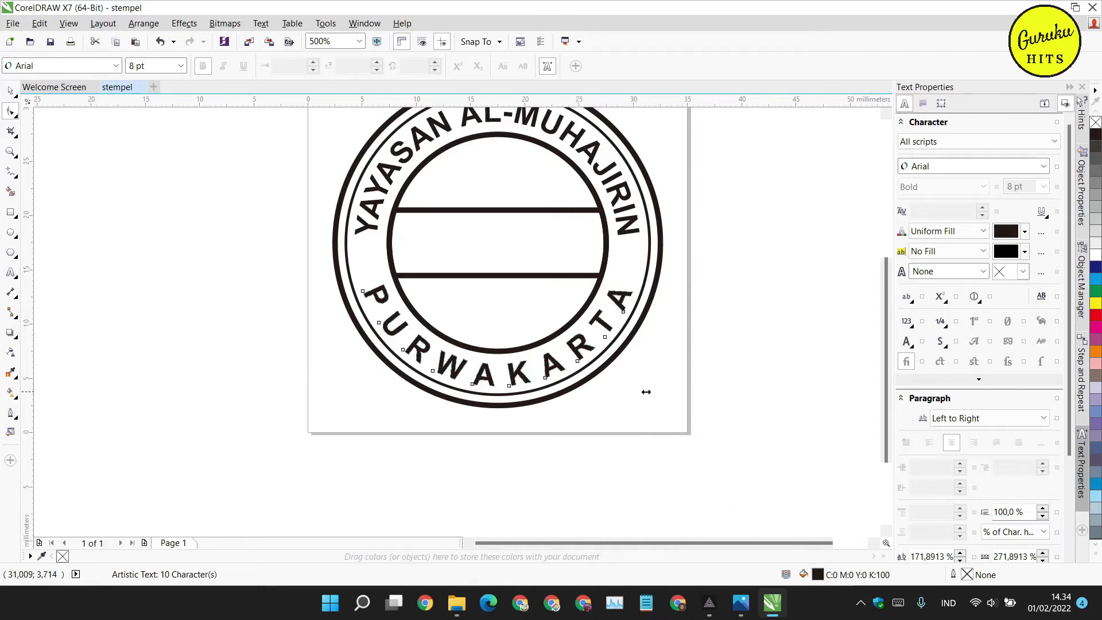
drag(646, 391, 649, 392)
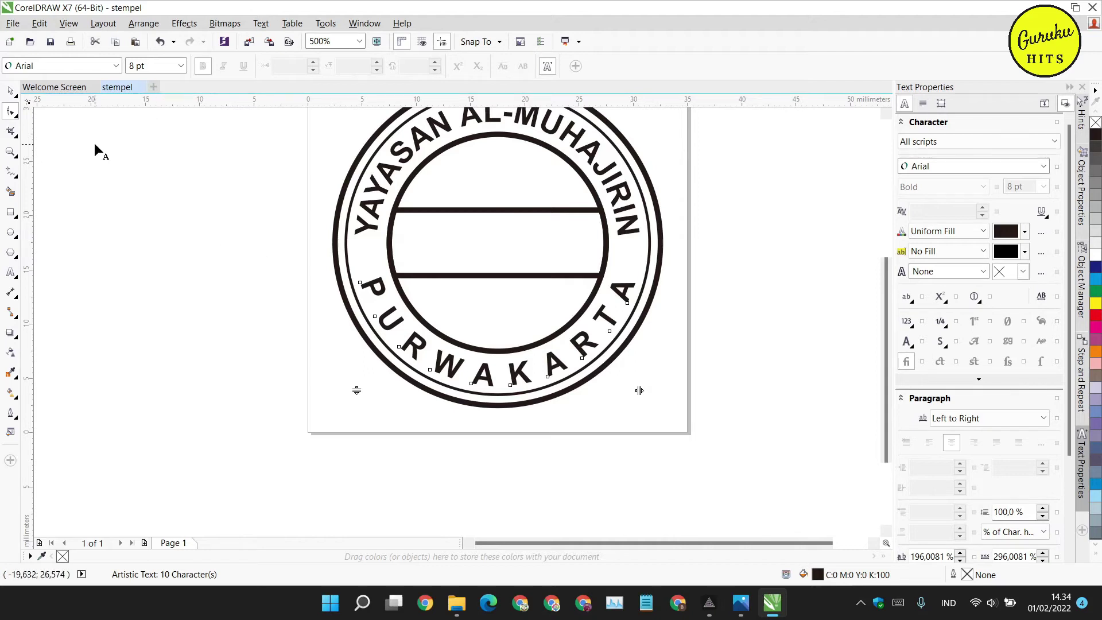
click(10, 90)
click(187, 243)
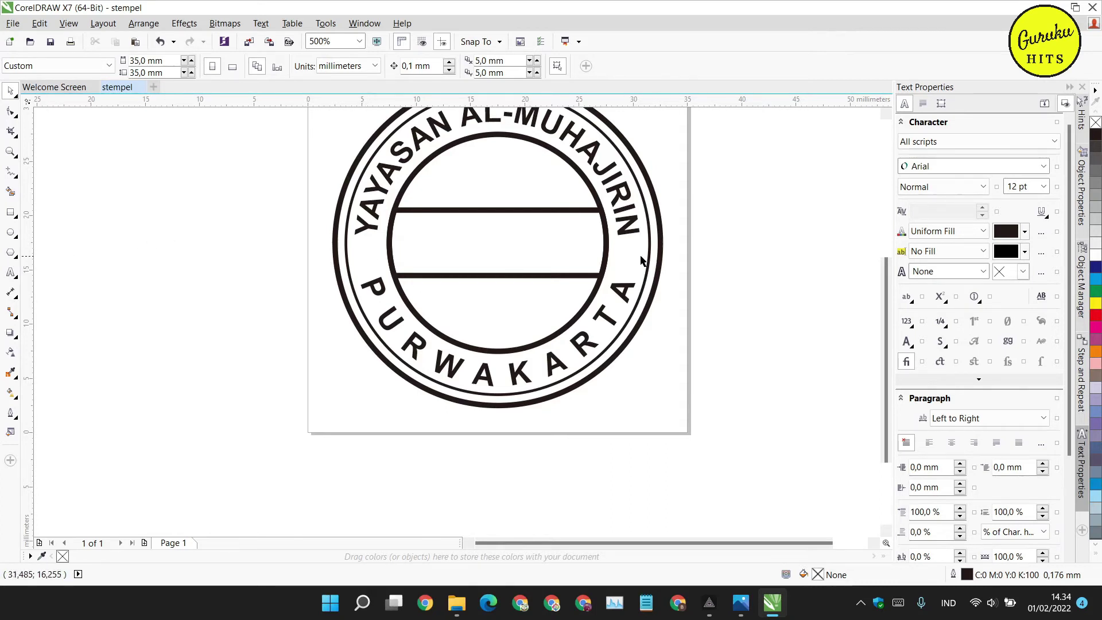
Step: Draw a five-pointed star about 1.7 × 1.6 mm in the ring between the first letters of both curved texts and fill it black
click(16, 261)
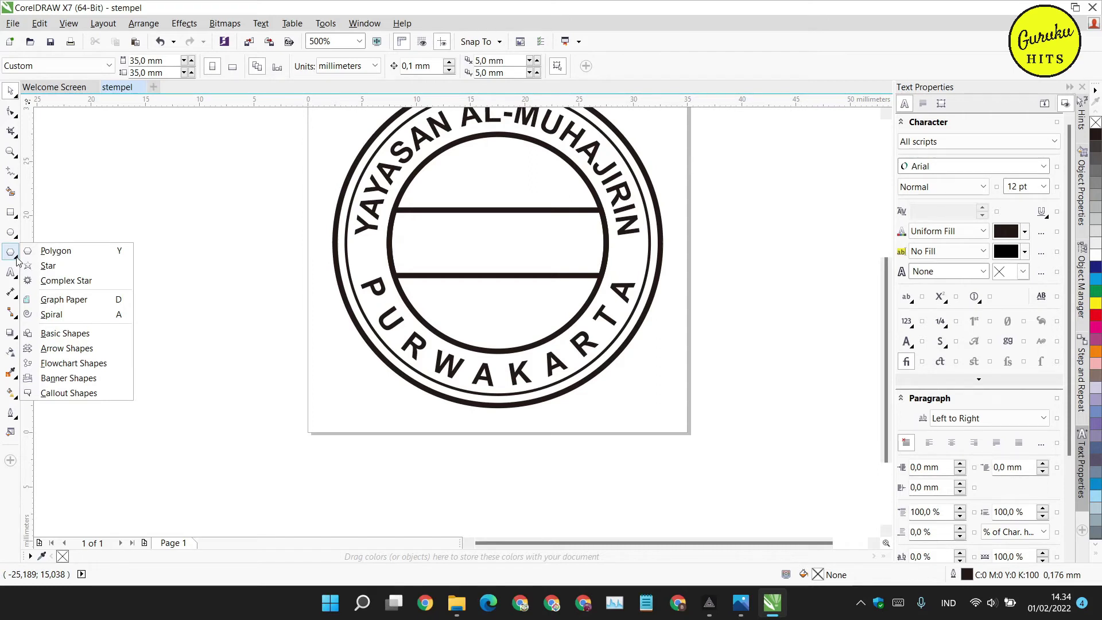
click(39, 267)
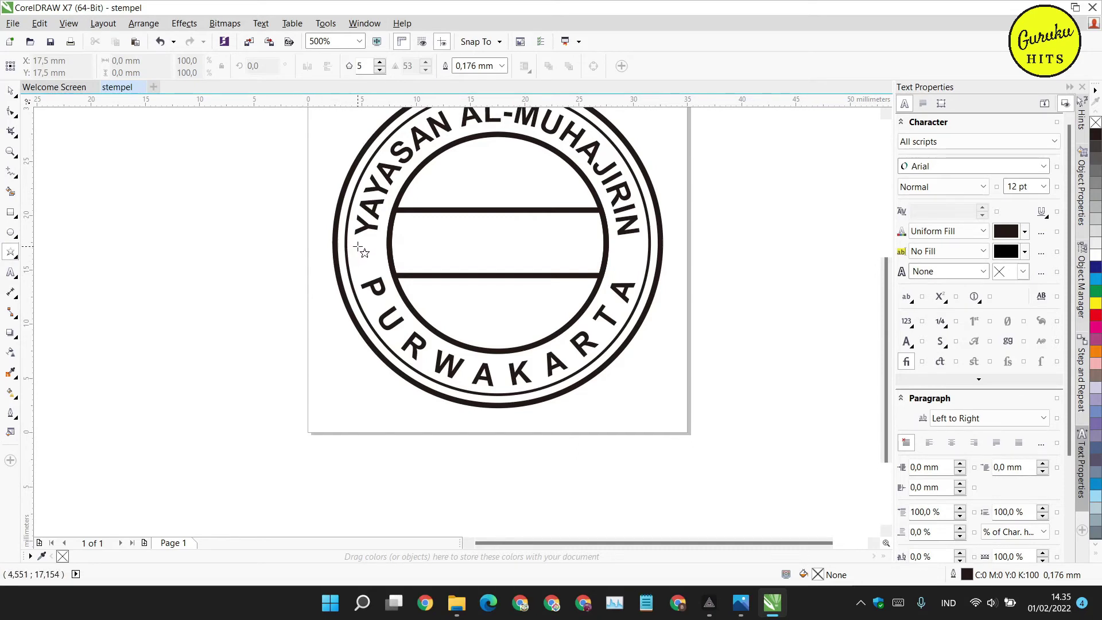
drag(360, 247, 370, 267)
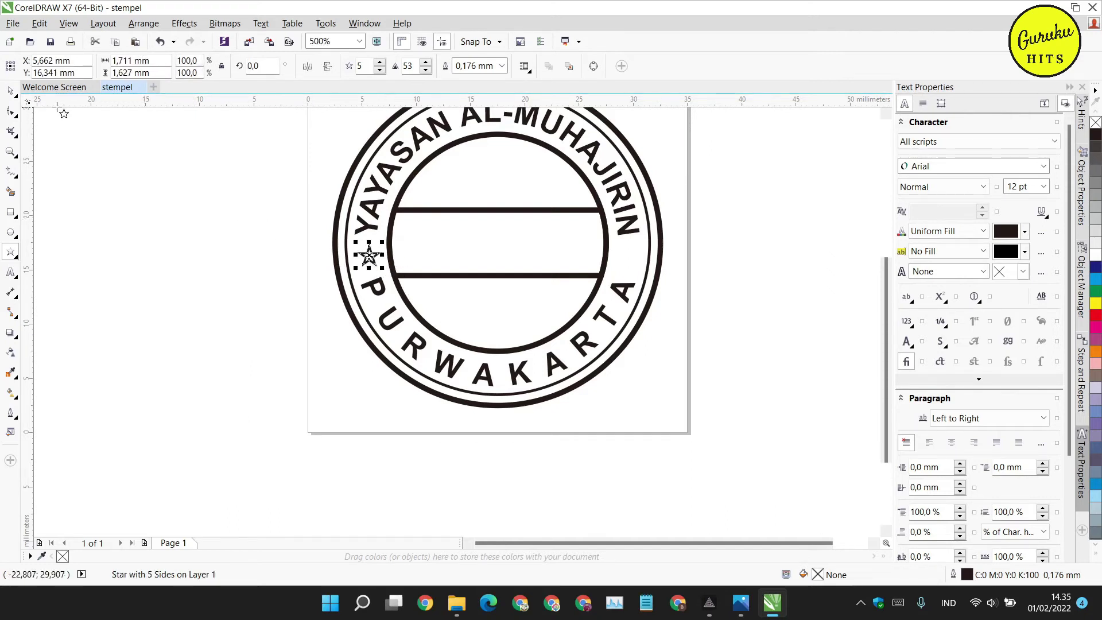
click(11, 90)
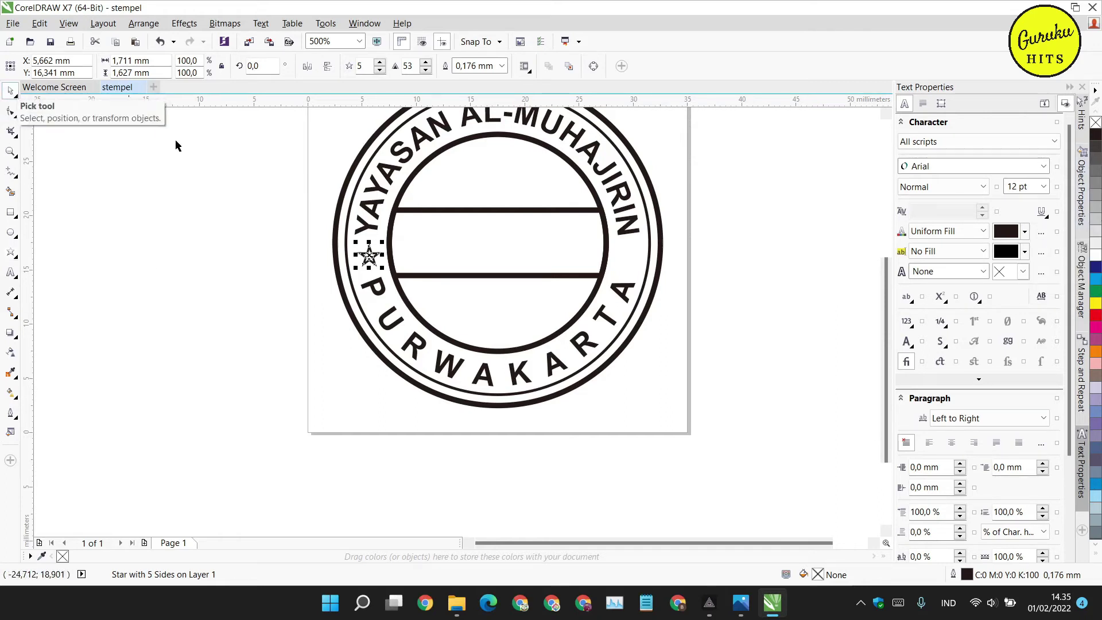
click(1095, 134)
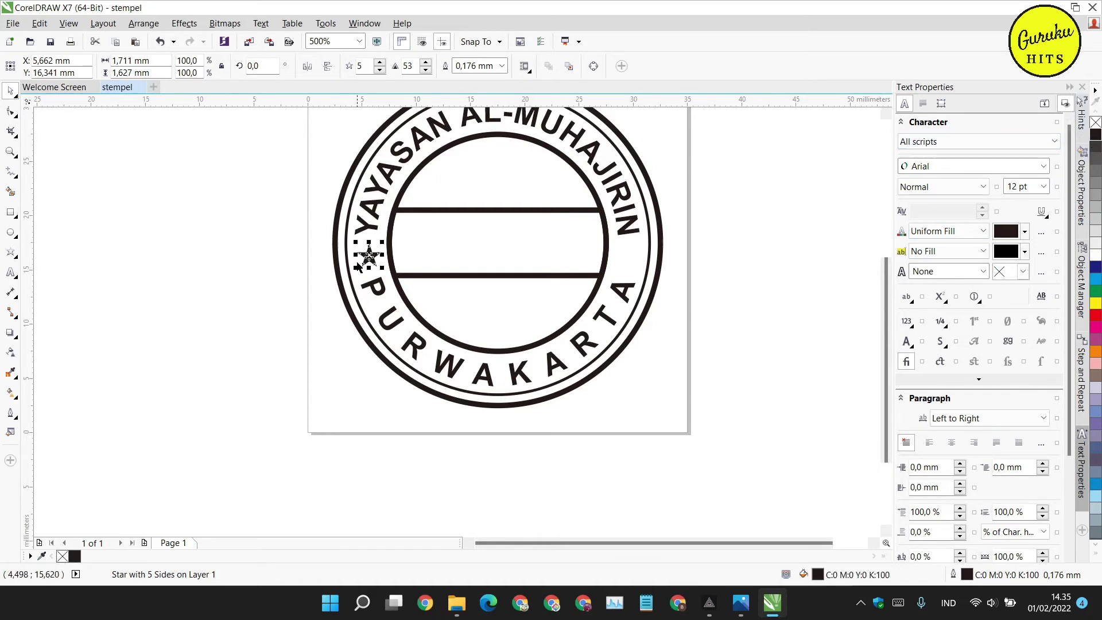
Step: Move the star to about X 5.41 mm, Y 16.47 mm, centred across the ring between both texts, and deselect it
scroll(356, 267, up, 3)
drag(405, 236, 394, 231)
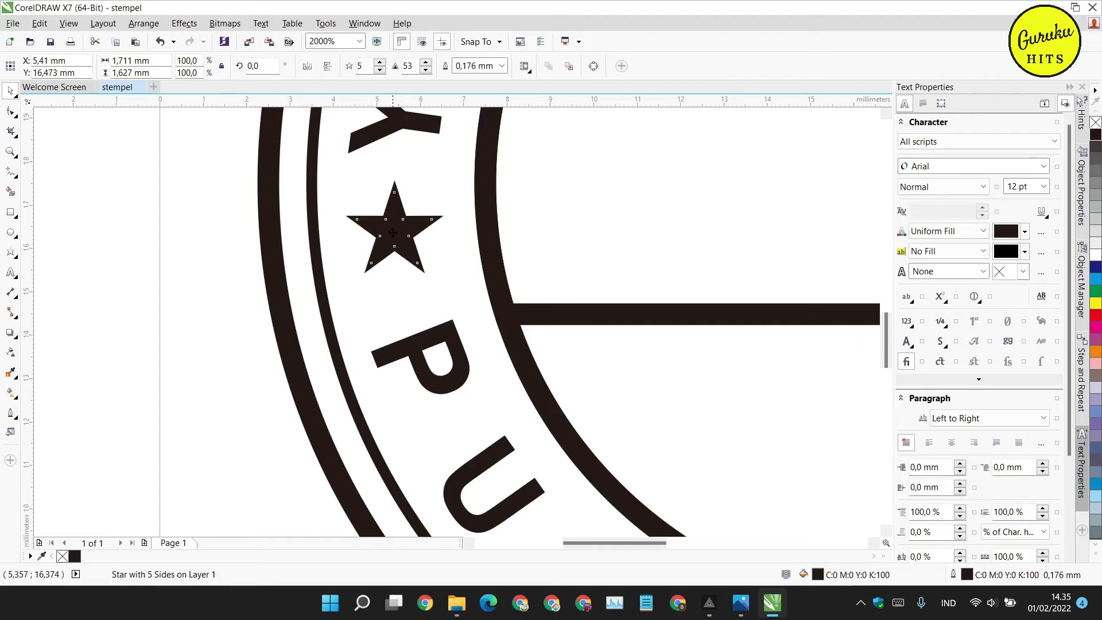
click(395, 232)
click(109, 276)
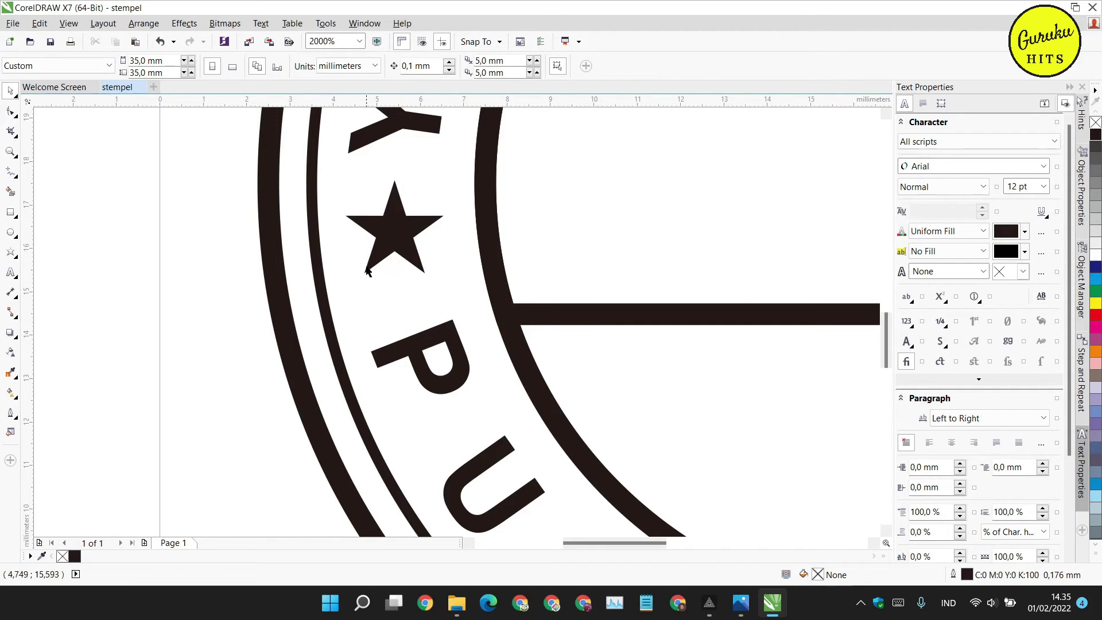
scroll(388, 246, down, 1)
scroll(388, 248, up, 1)
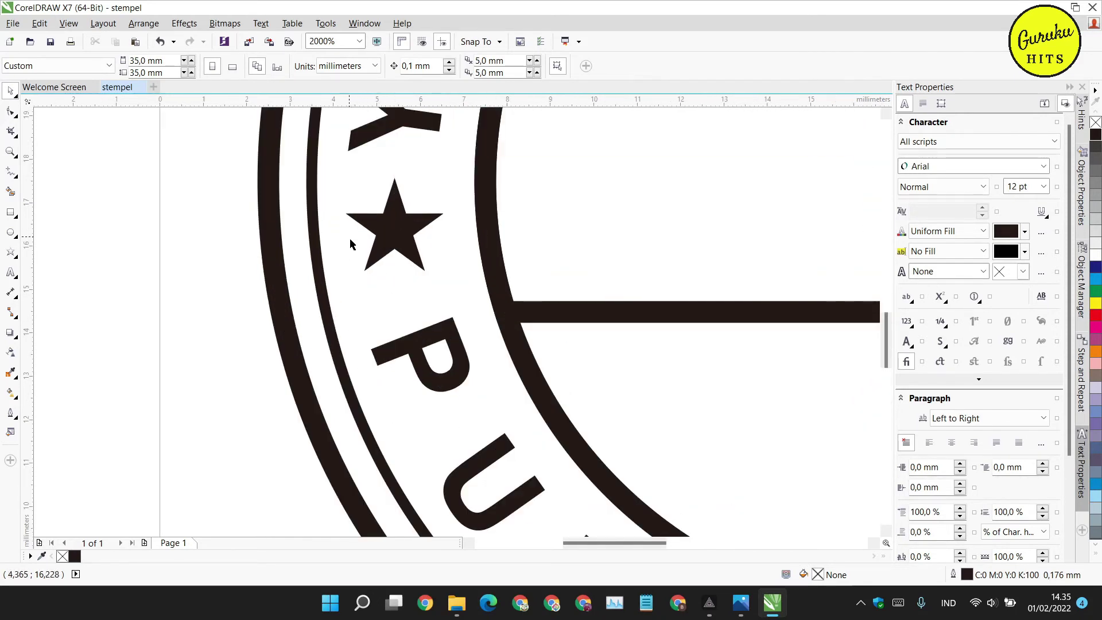
Step: Rotate the star by about 3.1° to follow the ring's curvature and deselect it
click(394, 231)
click(394, 229)
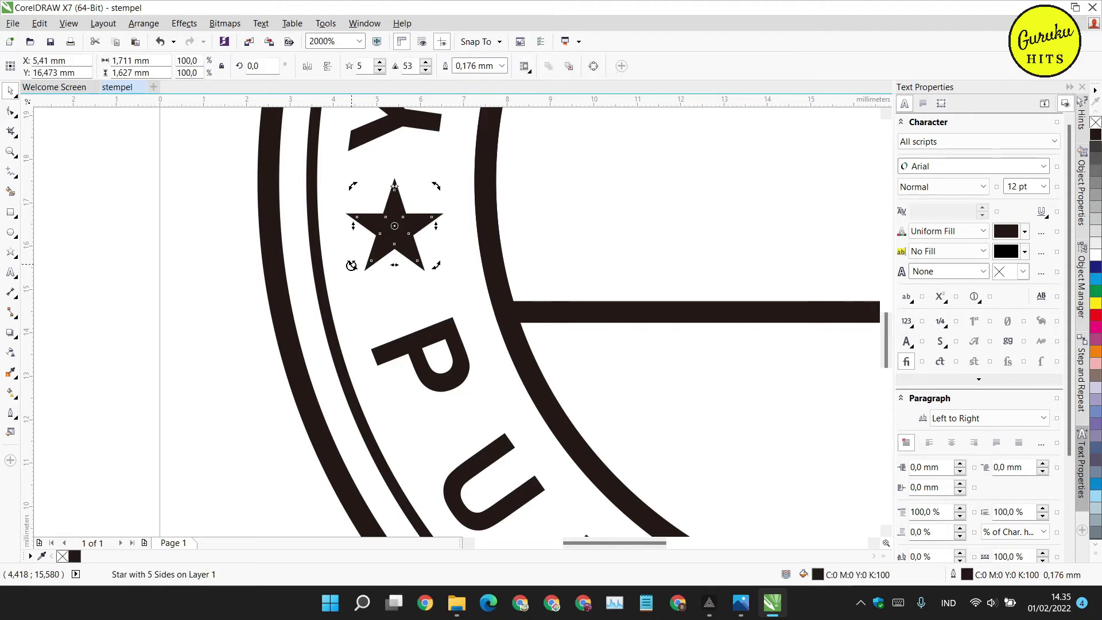
drag(353, 265, 356, 264)
scroll(355, 266, down, 1)
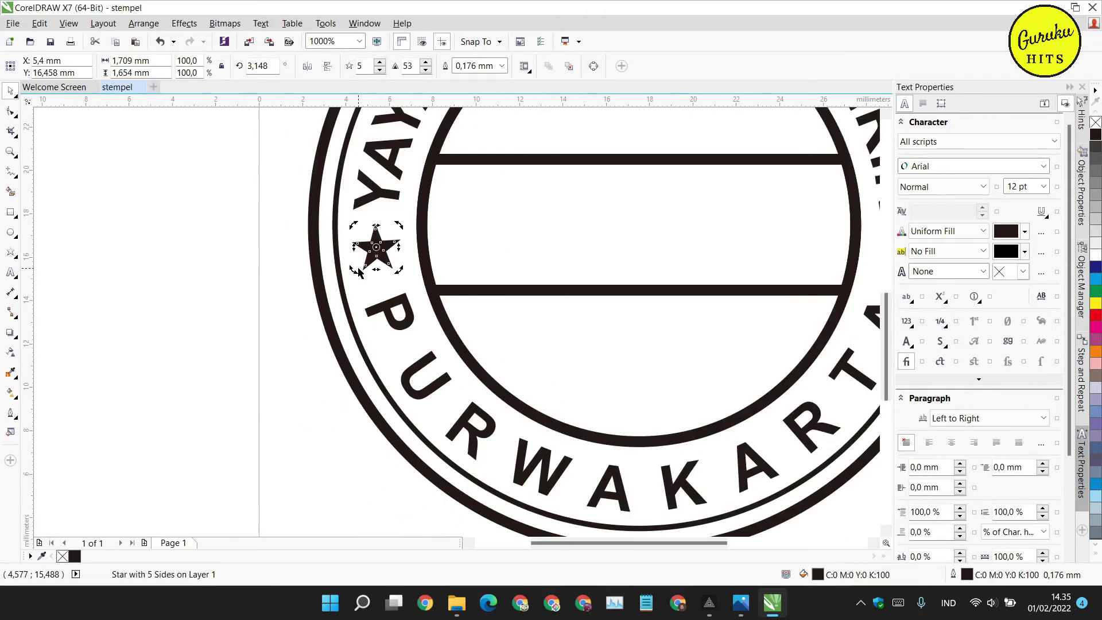
click(185, 275)
scroll(315, 264, down, 2)
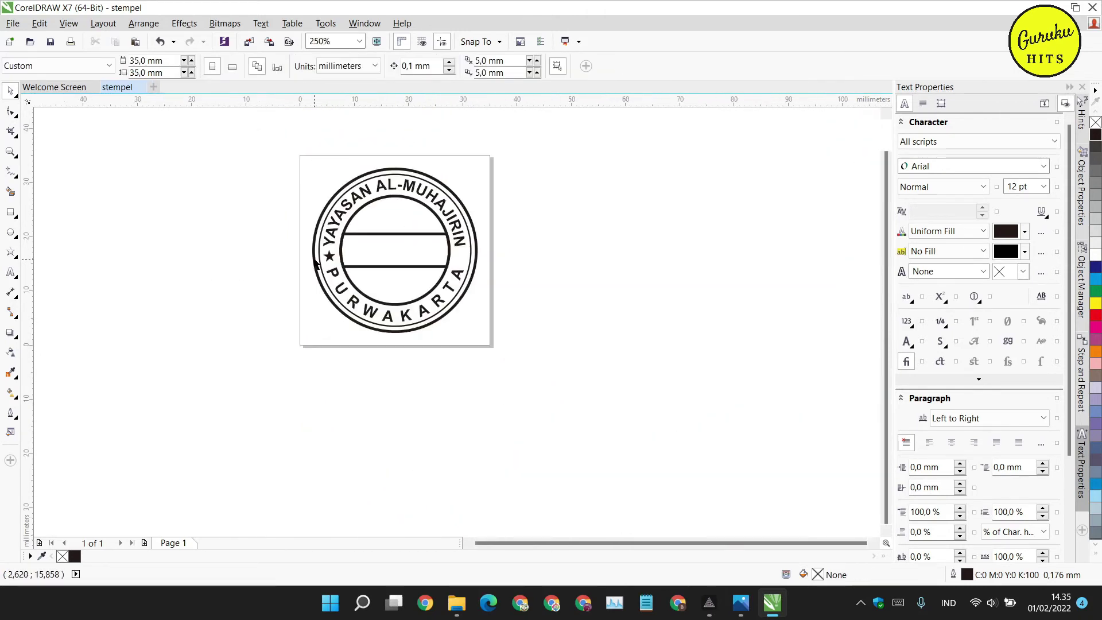
Step: Try copying the star freehand into the central band, and undo the placement
scroll(337, 261, up, 1)
click(323, 258)
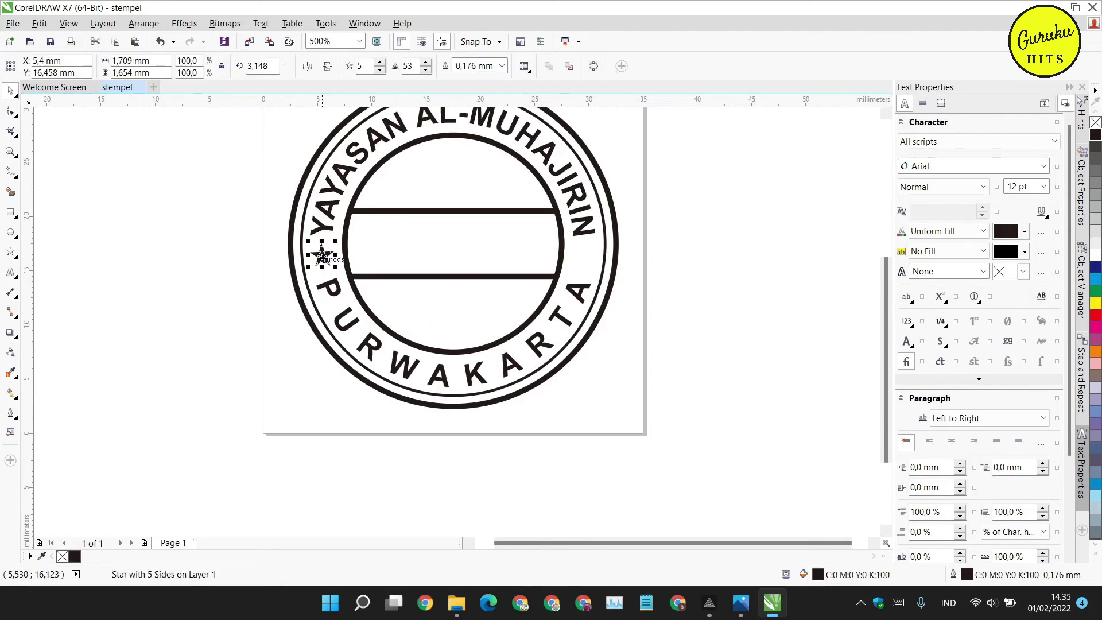
key(ctrl+c)
drag(322, 256, 508, 262)
click(429, 271)
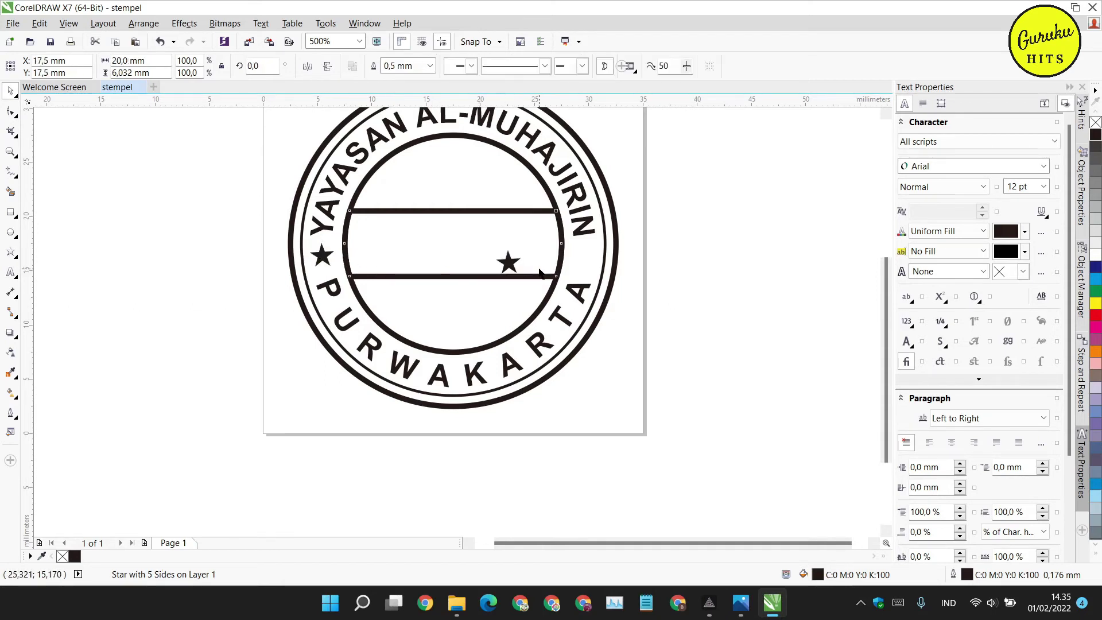
key(ctrl+z)
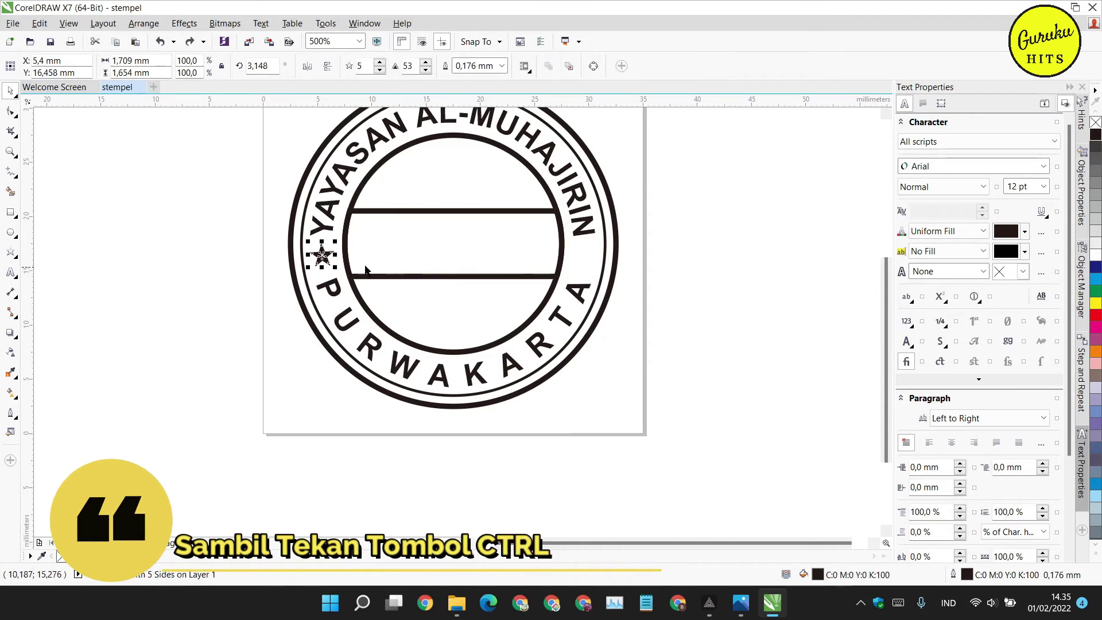
Step: Copy the star straight across to the opposite side of the ring and add a horizontal guideline just below both stars
drag(322, 254, 582, 257)
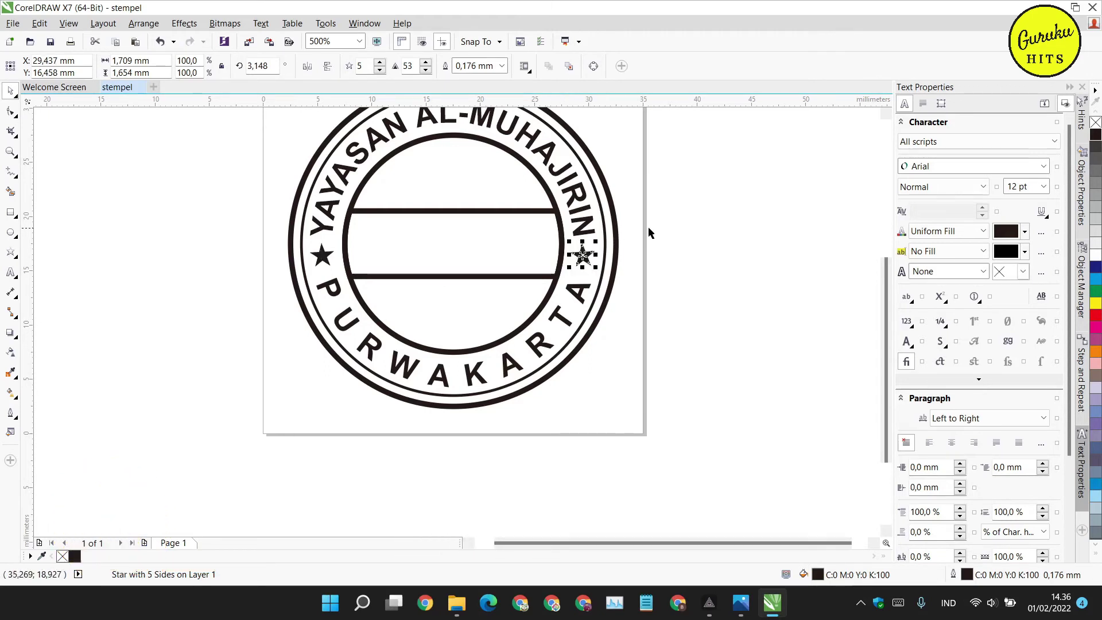
click(487, 186)
drag(441, 205, 456, 265)
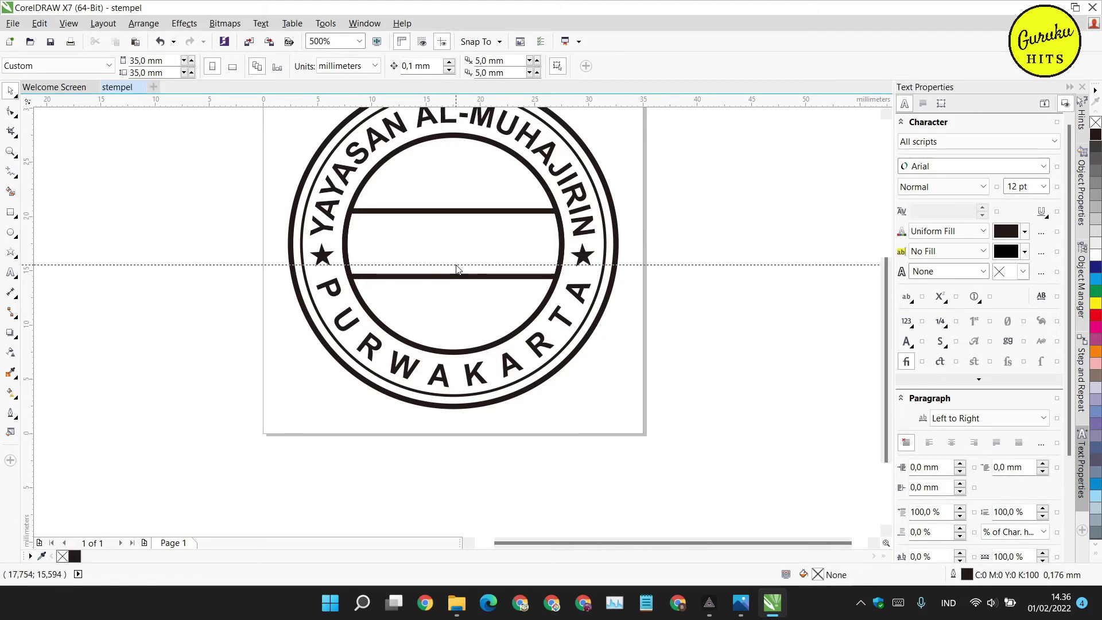
mouse_move(457, 268)
mouse_down()
mouse_move(451, 125)
mouse_move(459, 270)
mouse_up()
Step: Rotate the copied star near the final "A" of "PURWAKARTA" to about 358.9° and deselect it
scroll(571, 269, up, 3)
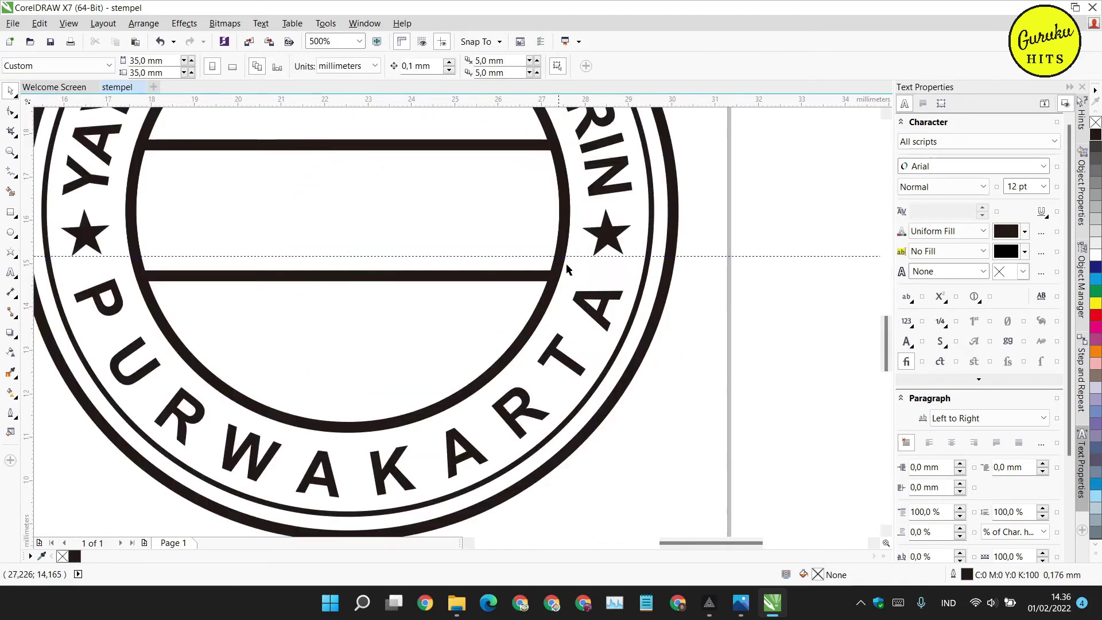
click(636, 219)
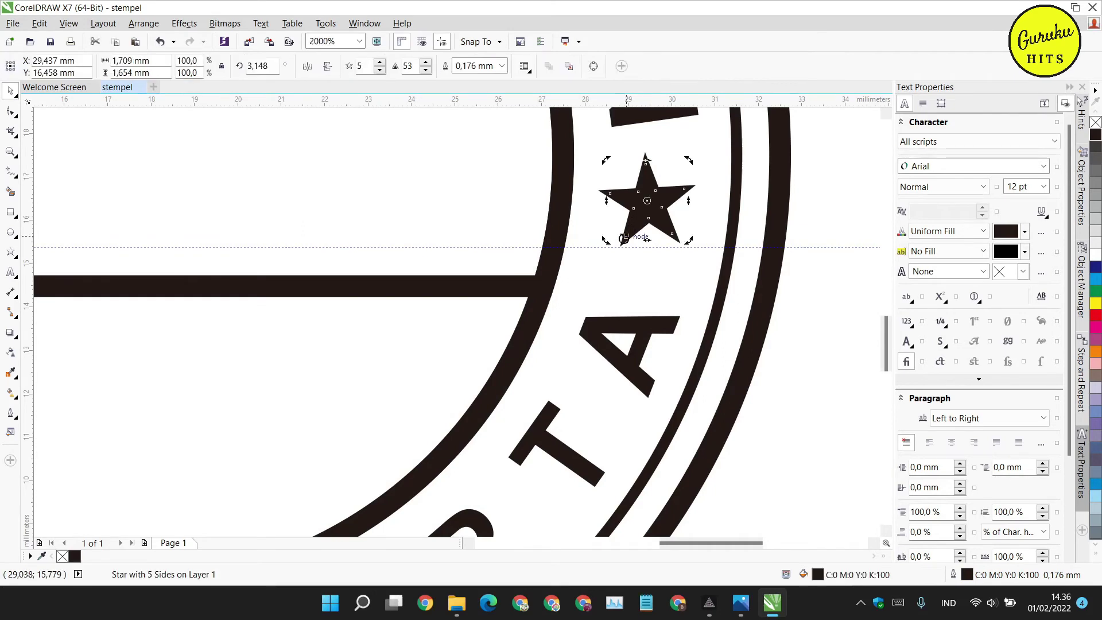
drag(604, 243, 598, 242)
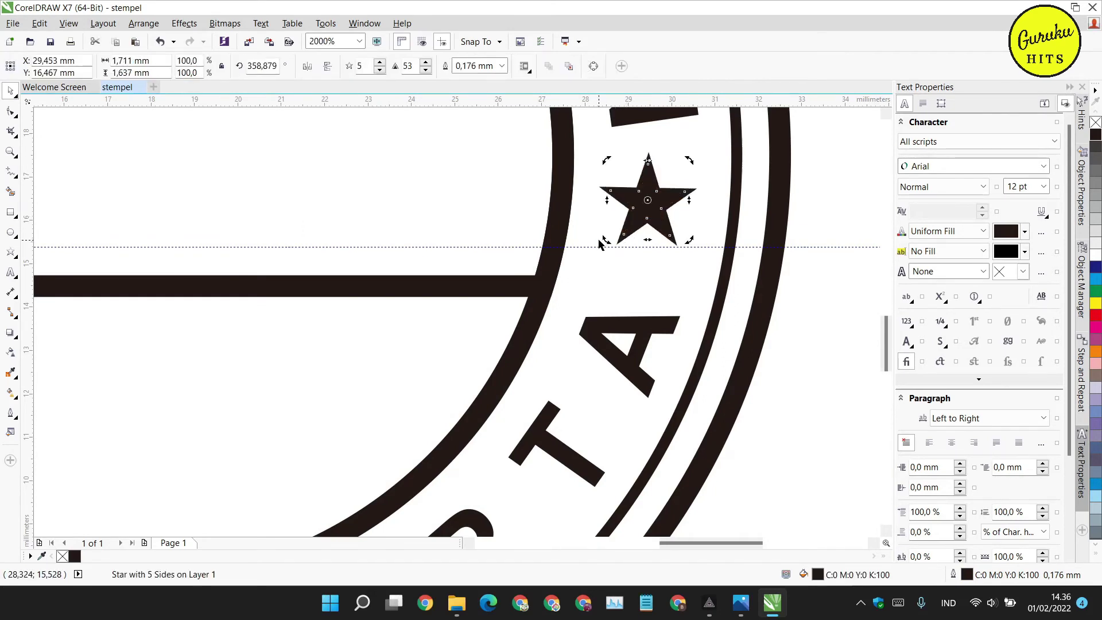
scroll(598, 241, down, 3)
click(700, 256)
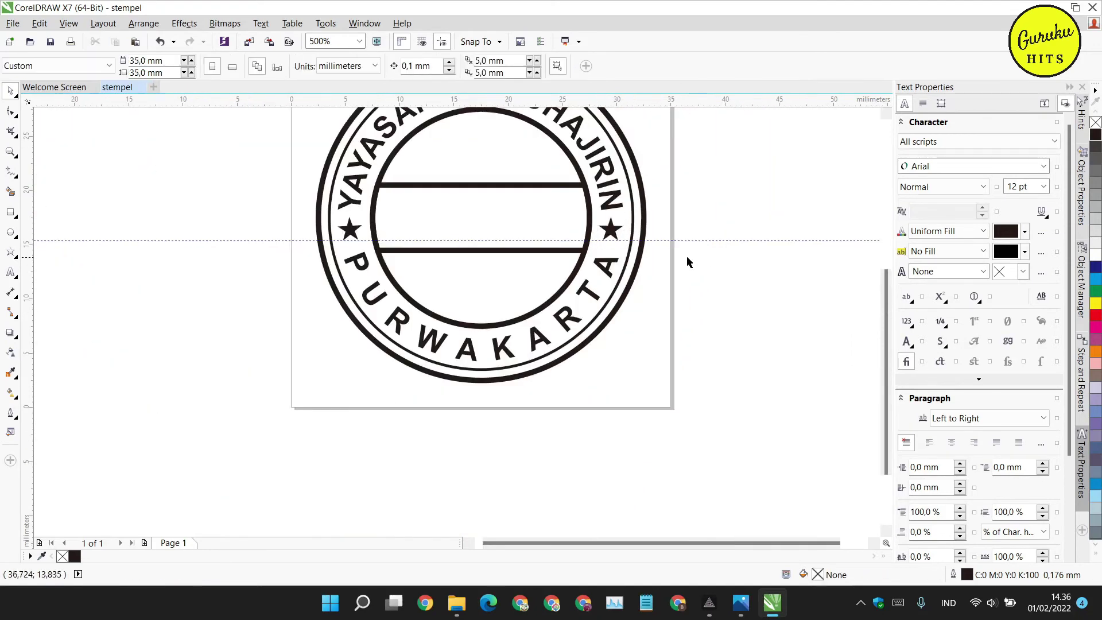
Step: Rotate the star above the "P" of "PURWAKARTA" to about 0.7° and deselect it
scroll(612, 246, up, 5)
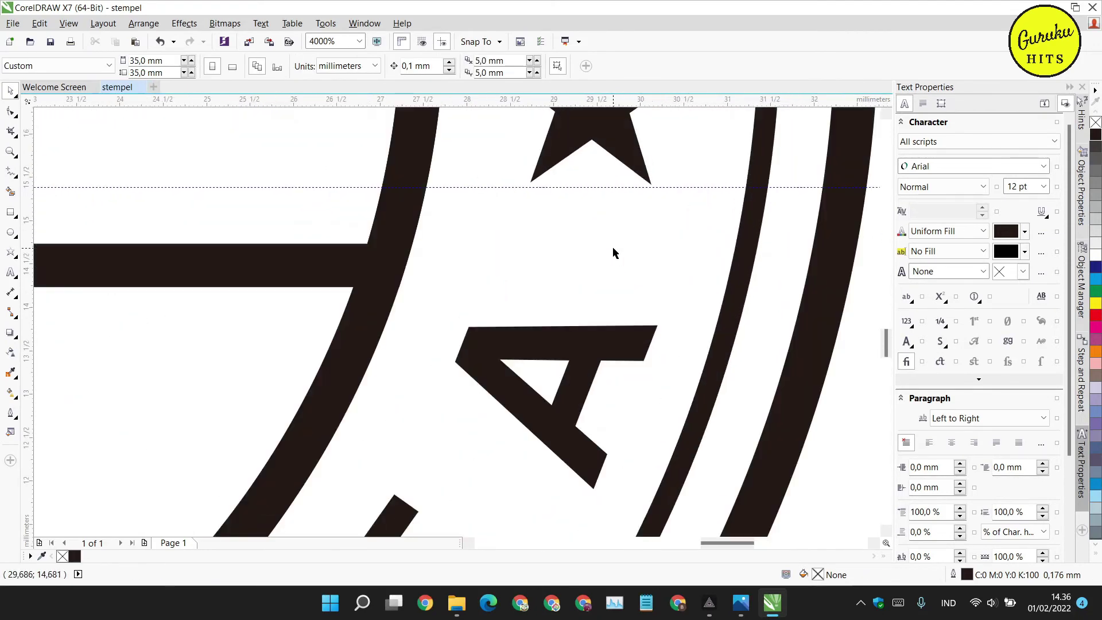
scroll(608, 241, down, 2)
scroll(601, 210, up, 1)
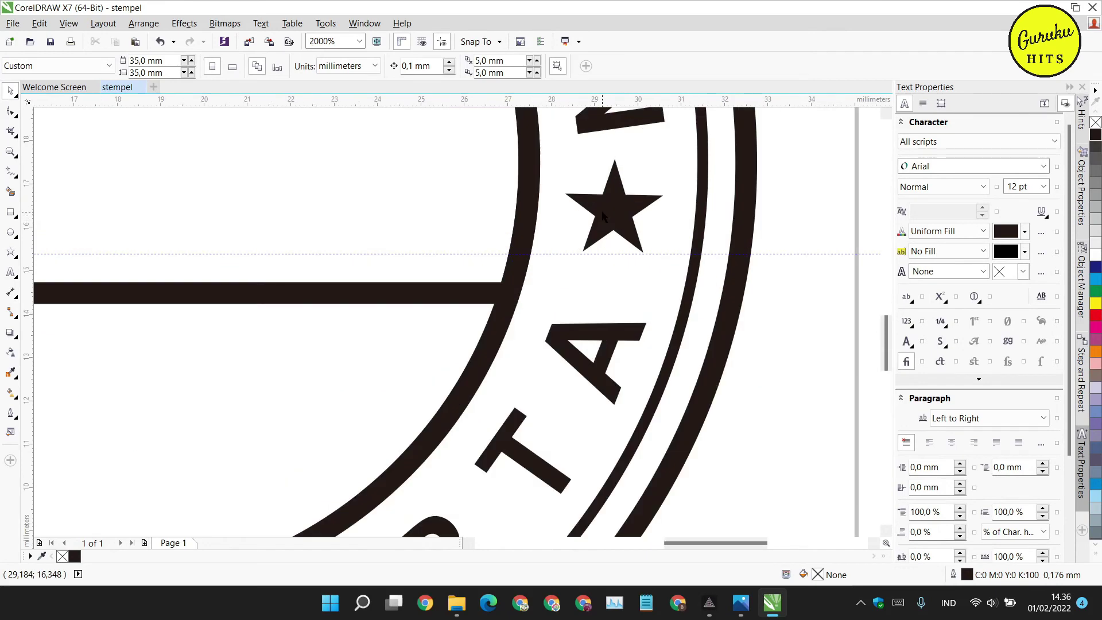
scroll(602, 210, down, 1)
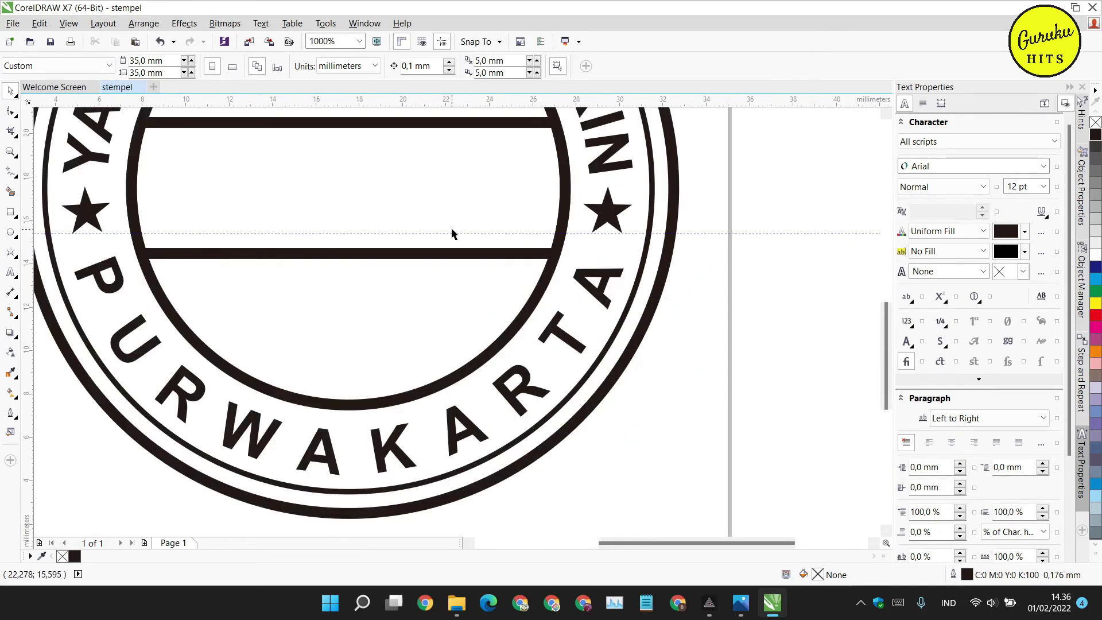
scroll(60, 229, up, 2)
click(202, 195)
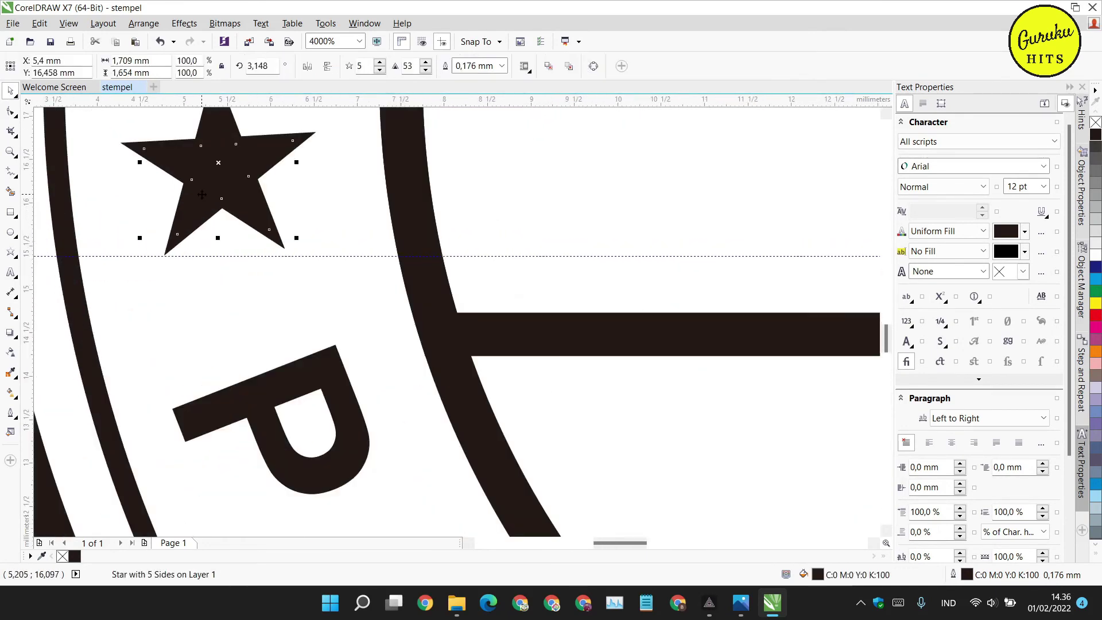
drag(141, 238, 136, 237)
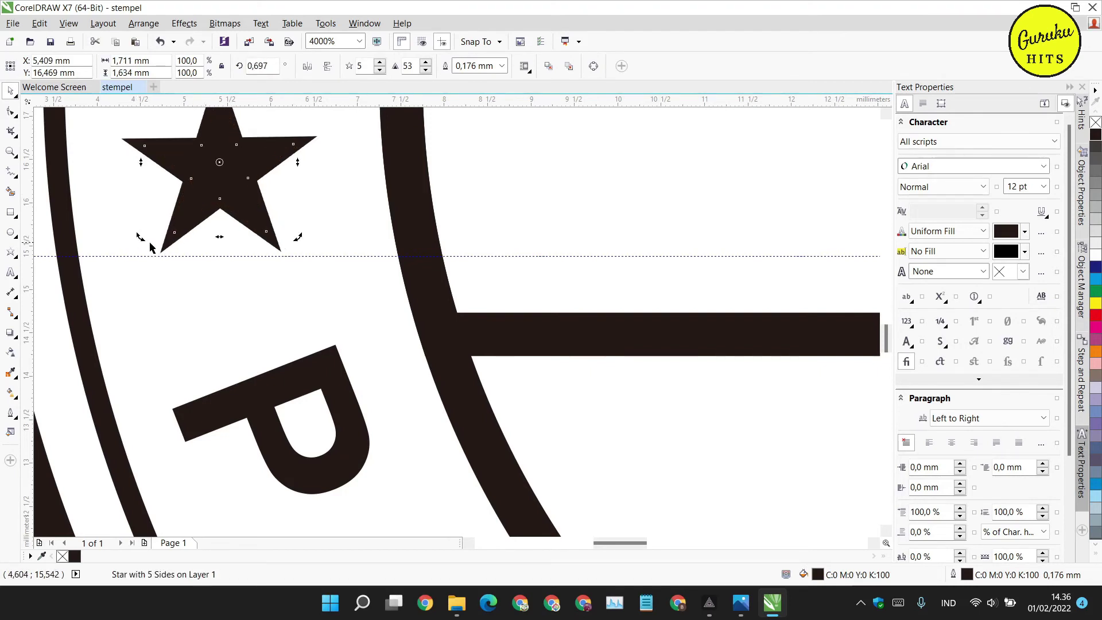
scroll(136, 240, down, 3)
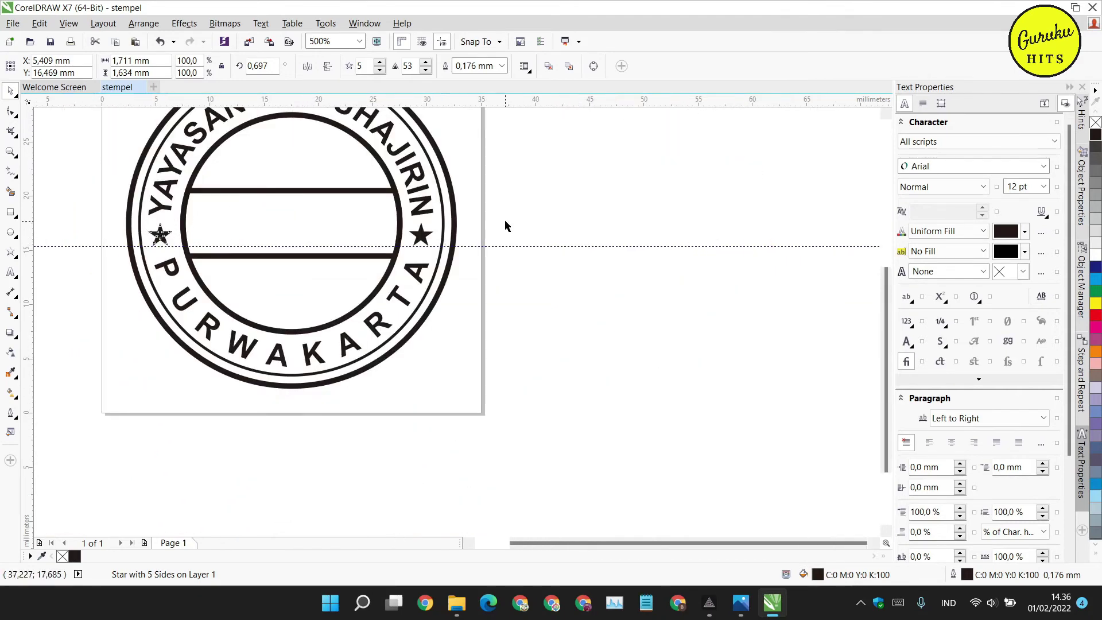
click(504, 222)
Step: Examine both stars against the horizontal guideline and within the whole stamp
scroll(460, 247, up, 2)
scroll(442, 246, up, 3)
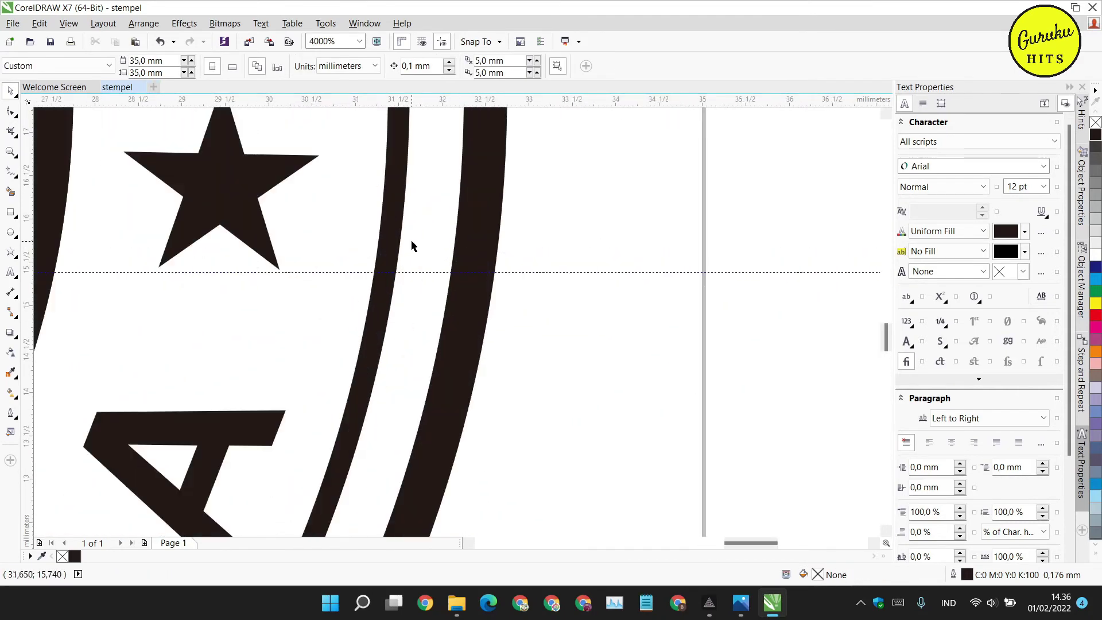
scroll(411, 241, down, 3)
scroll(103, 253, down, 1)
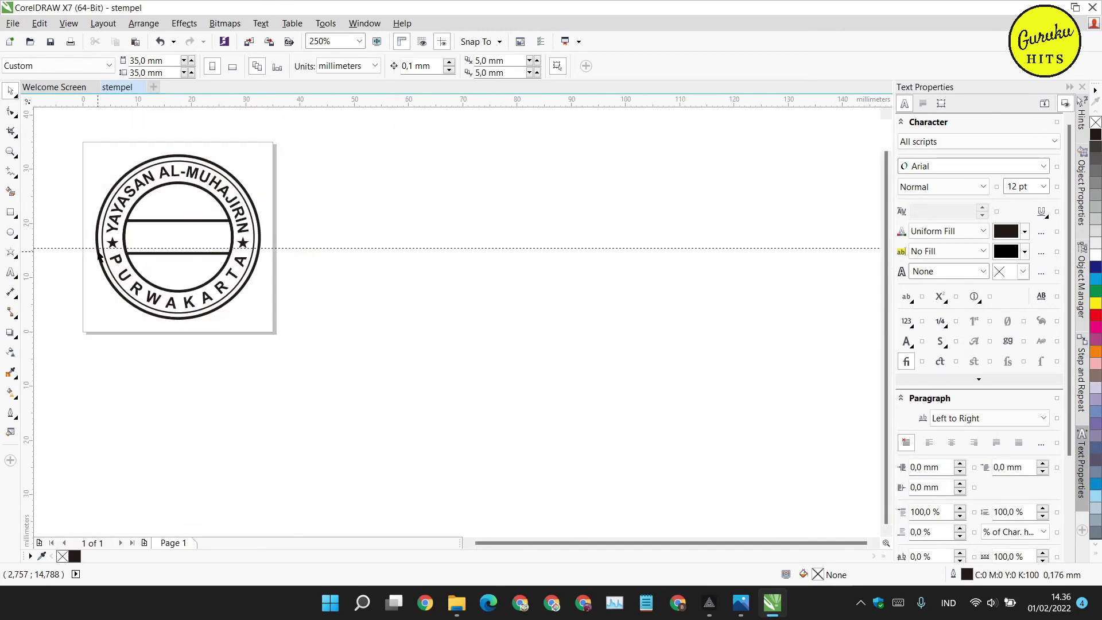
scroll(64, 220, up, 2)
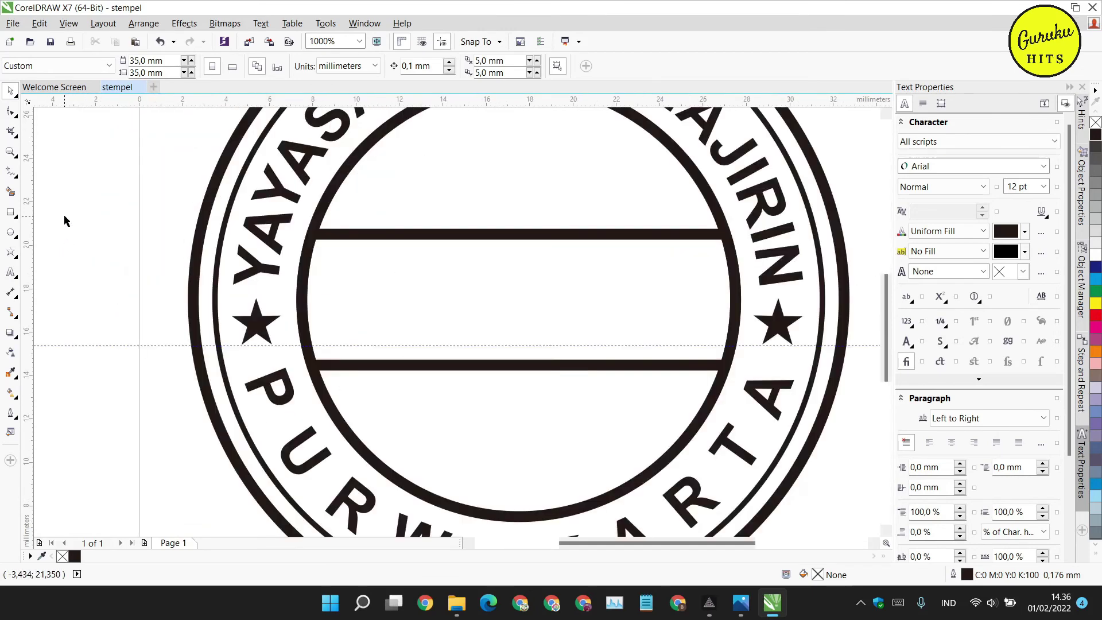
scroll(109, 217, down, 2)
scroll(109, 217, up, 2)
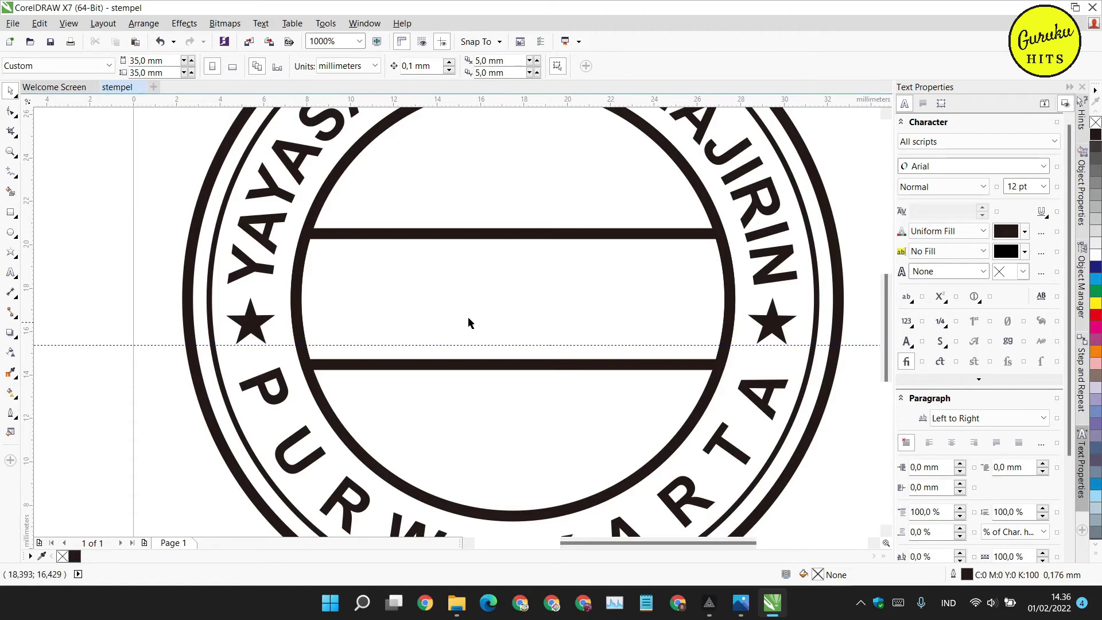
scroll(443, 313, down, 2)
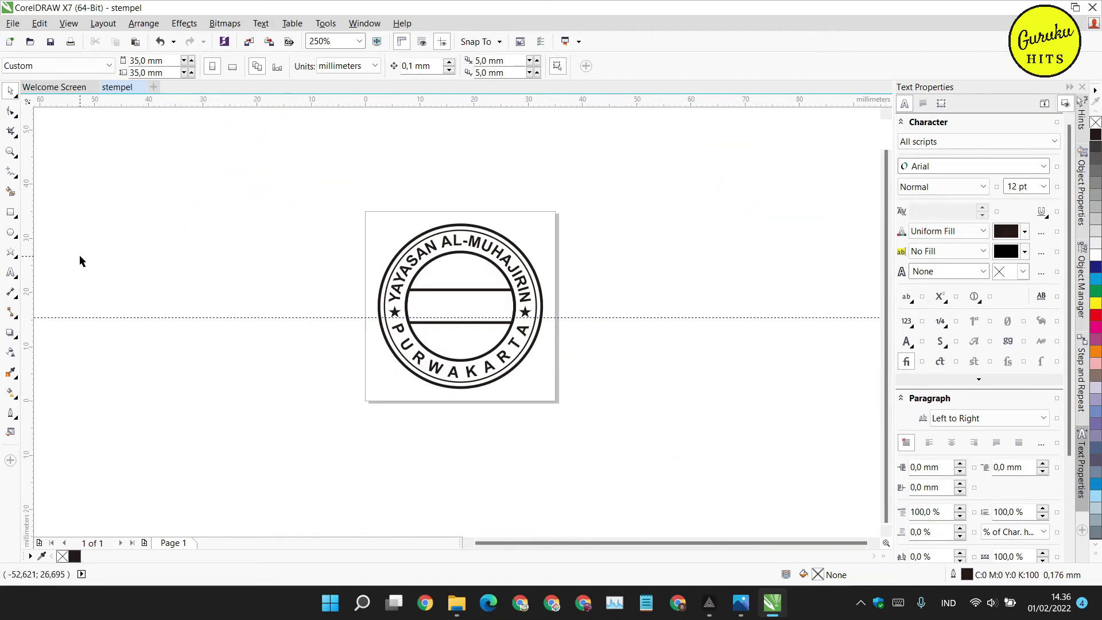
Step: Add the artistic text "SMA FULLDAY" outside the page in 8 pt bold Arial
click(10, 275)
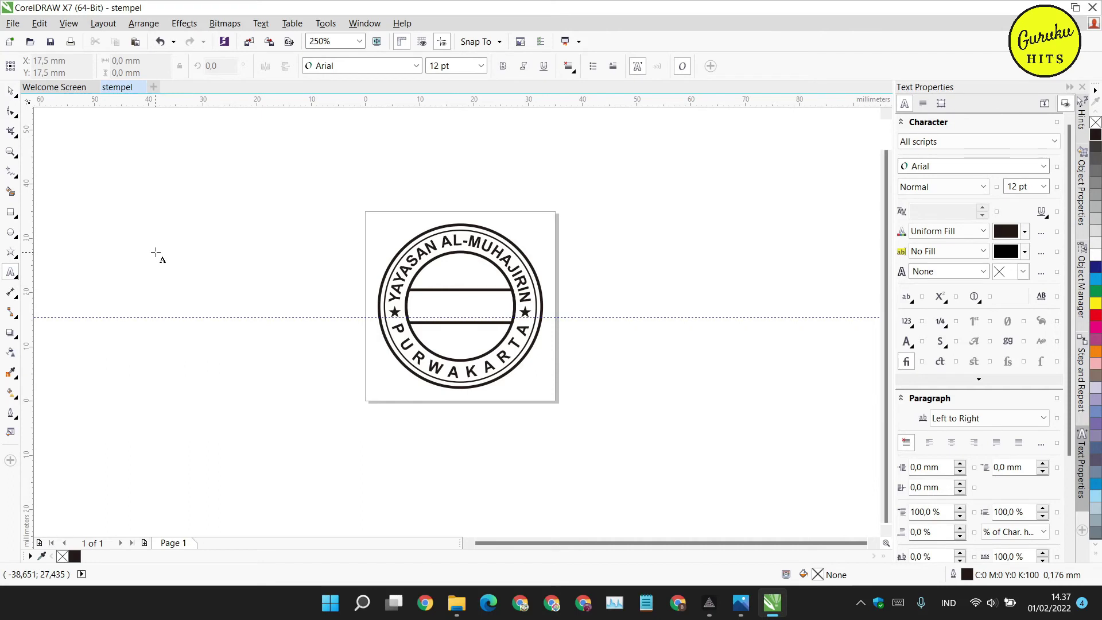
click(156, 252)
click(481, 66)
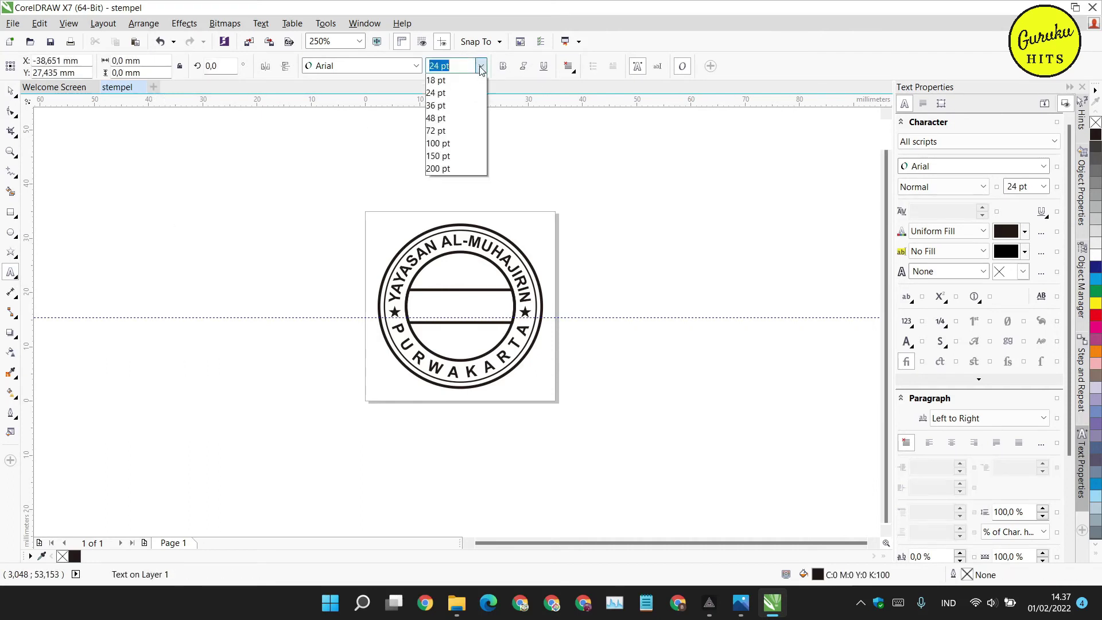
click(432, 109)
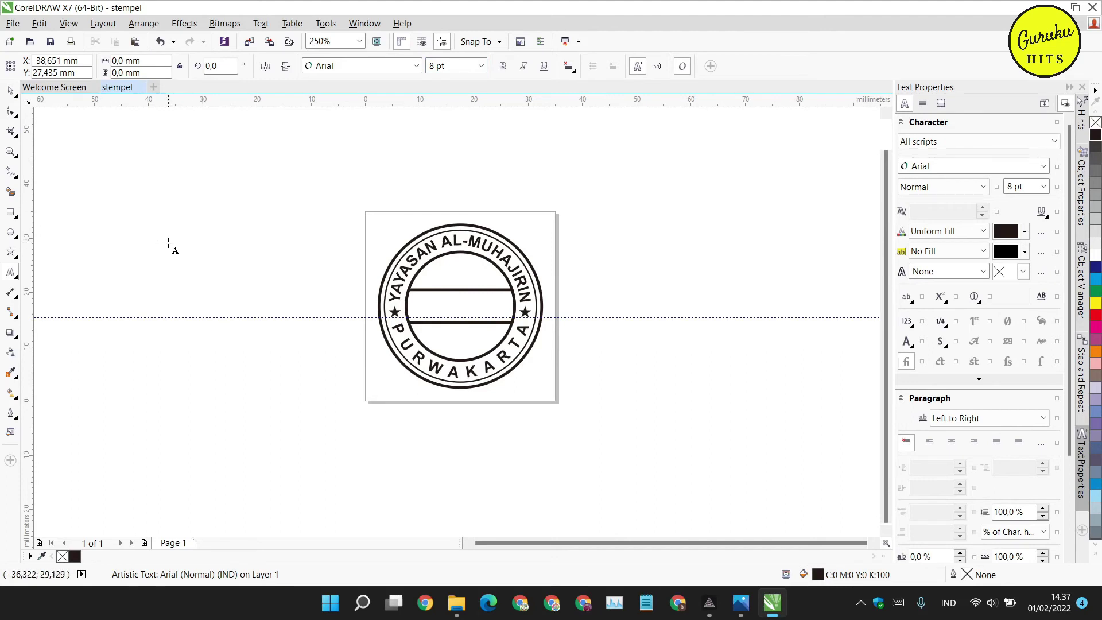
text(SMA FULLDAY)
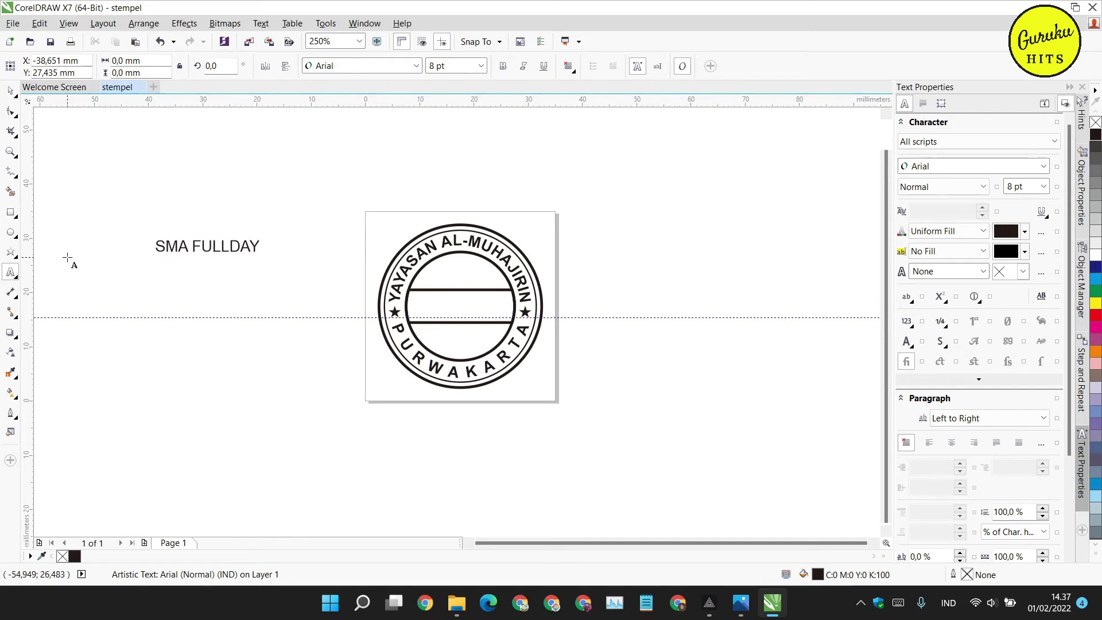
key(Escape)
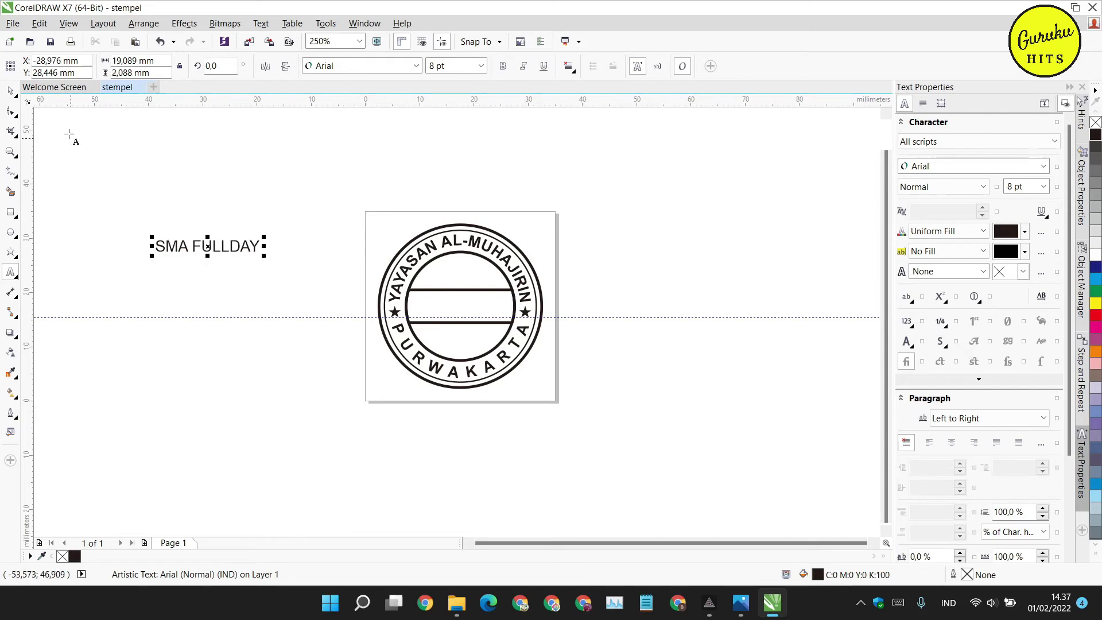
click(11, 90)
click(502, 66)
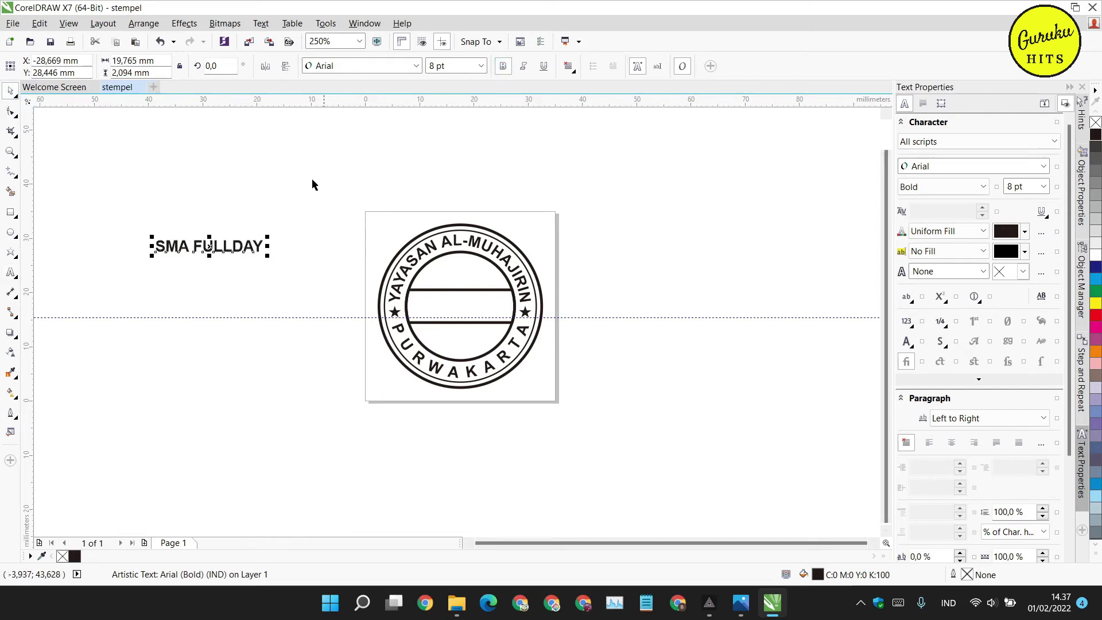
Step: Move "SMA FULLDAY" into the stamp's central band, scaled to about 6.9 pt and centred on the page
drag(187, 251, 504, 308)
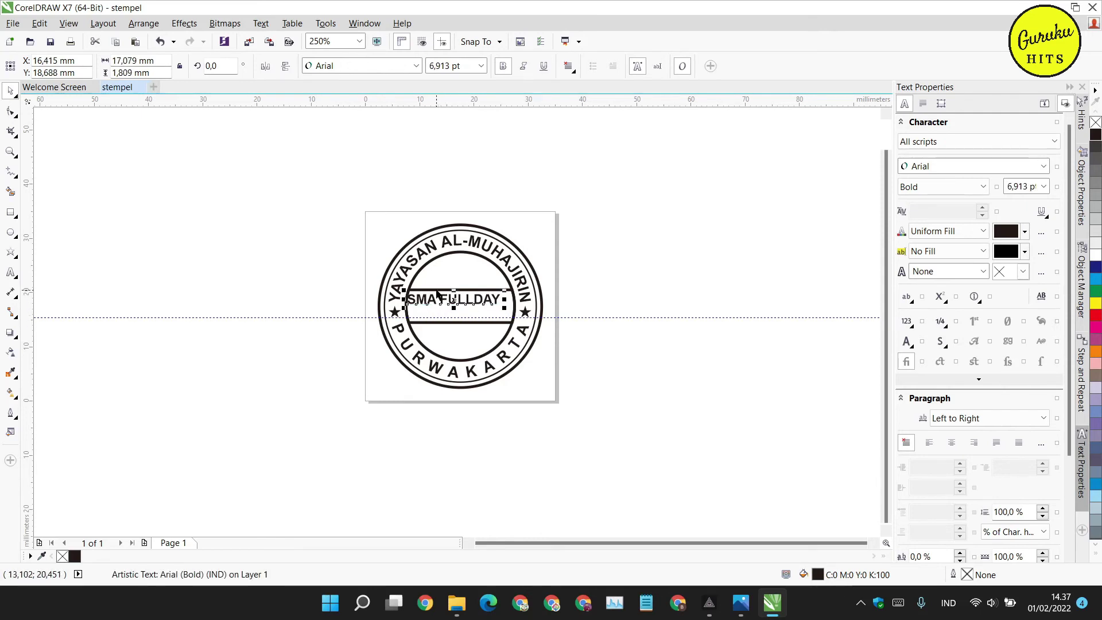
drag(426, 300, 425, 310)
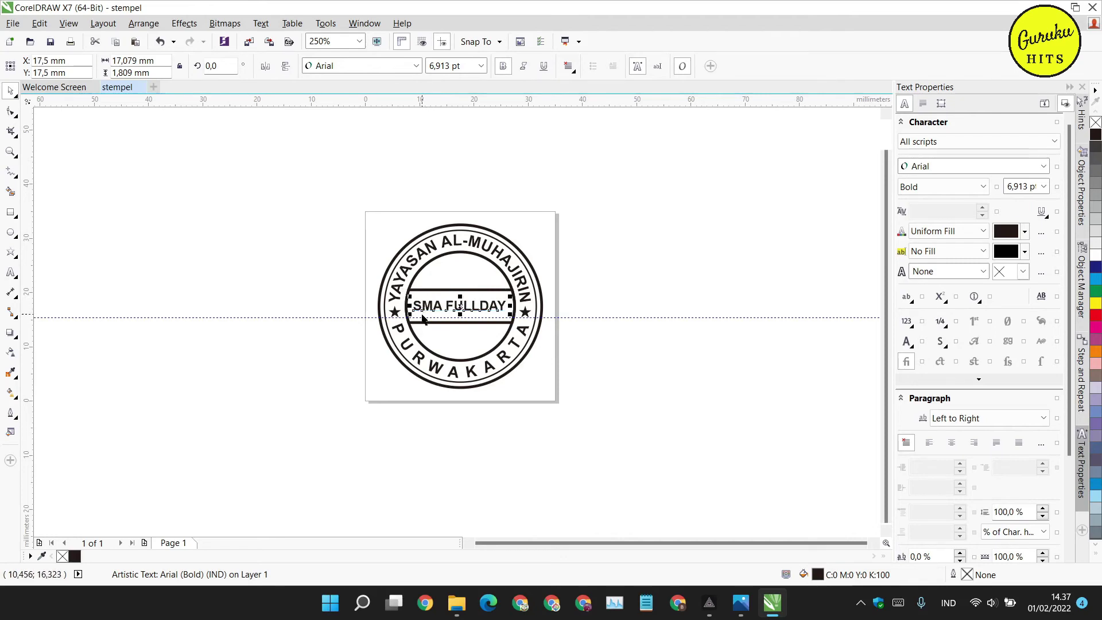
scroll(460, 308, up, 4)
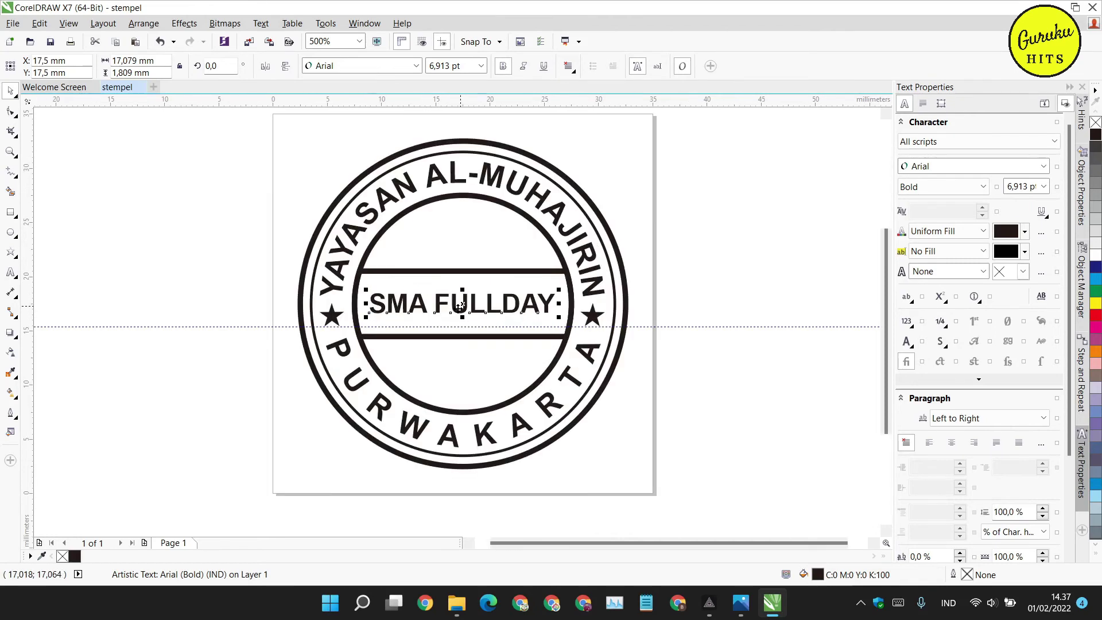
Step: Nudge "SMA FULLDAY" up to just beneath the central band's upper line and deselect it
key(Up)
key(Up)
key(Up)
key(Up)
key(Up)
key(Up)
key(Up)
key(Up)
key(Up)
key(Up)
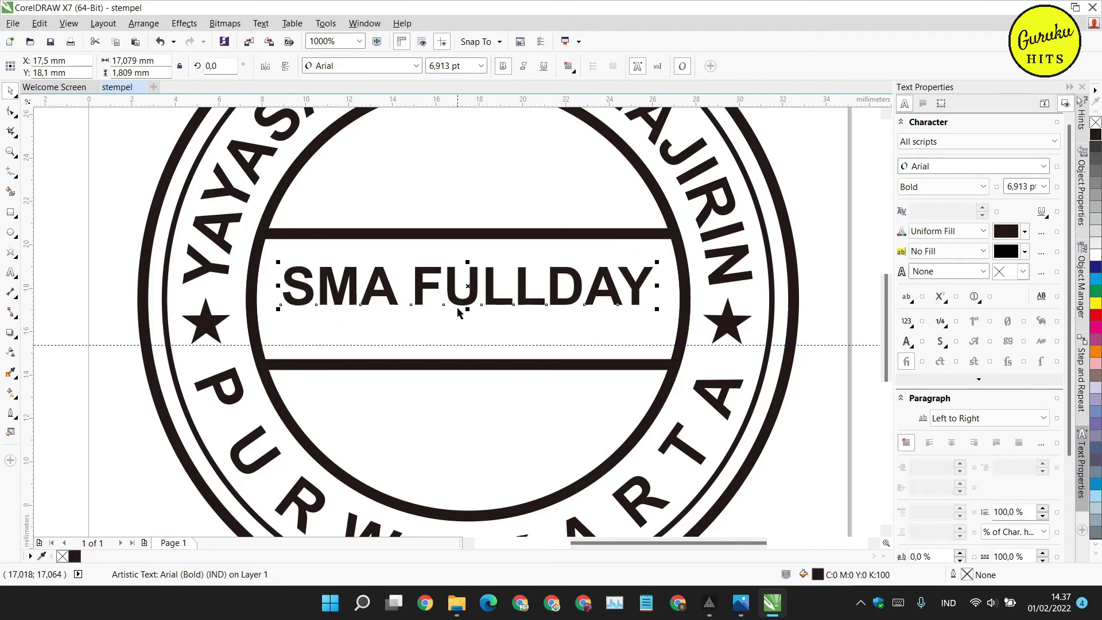
key(Up)
key(Up)
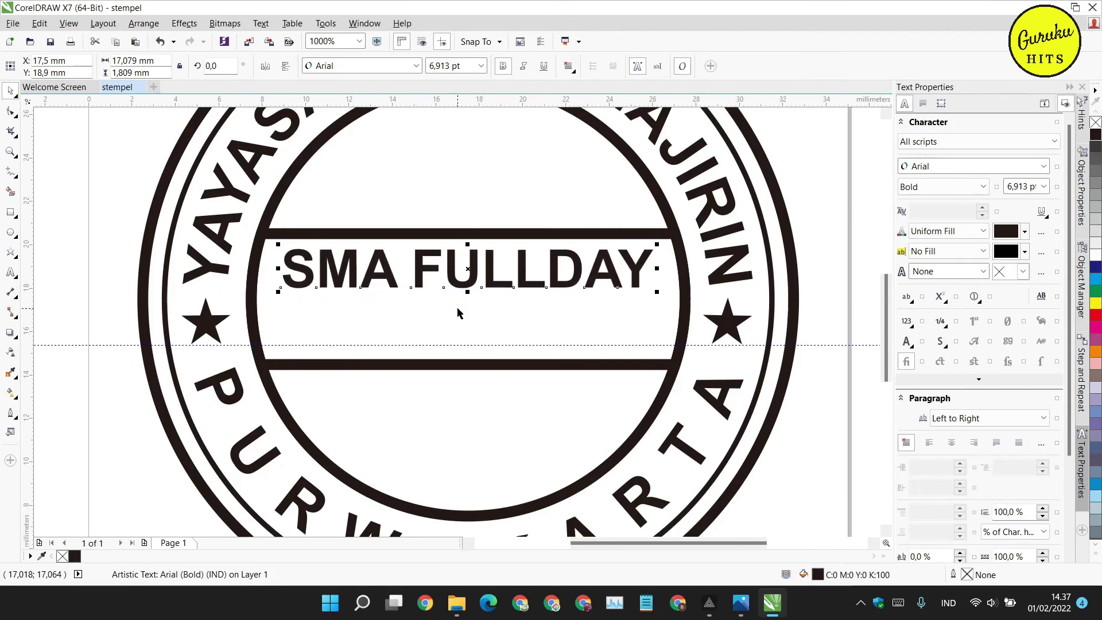
key(Down)
scroll(457, 313, down, 3)
click(302, 297)
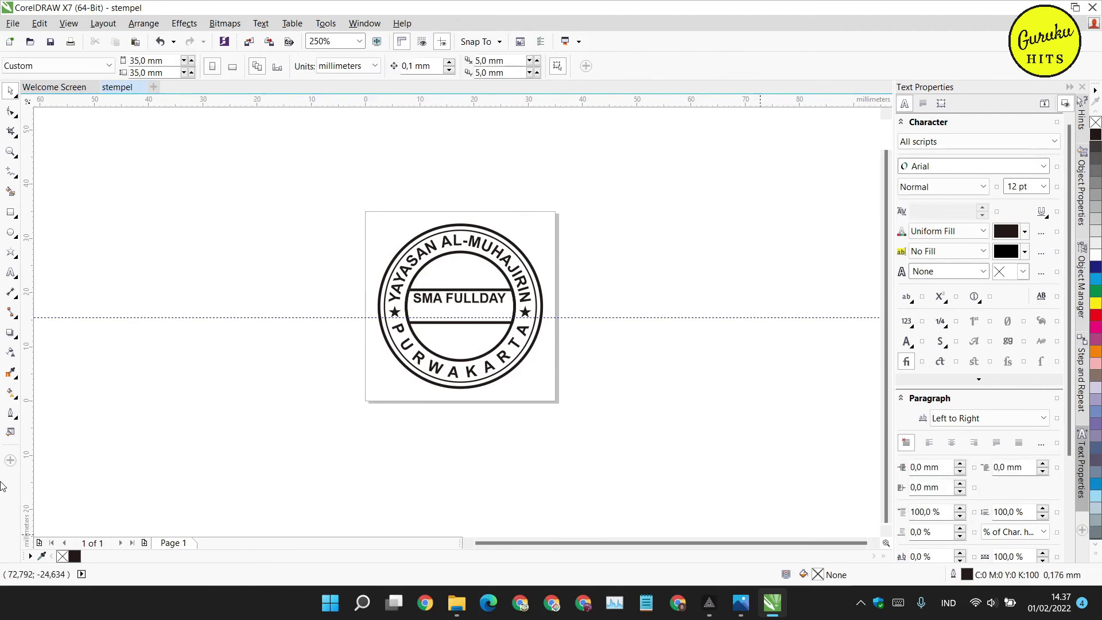
Step: Add the artistic text "AL-MUHAJIRIN" outside the page in 8 pt bold Arial
click(10, 272)
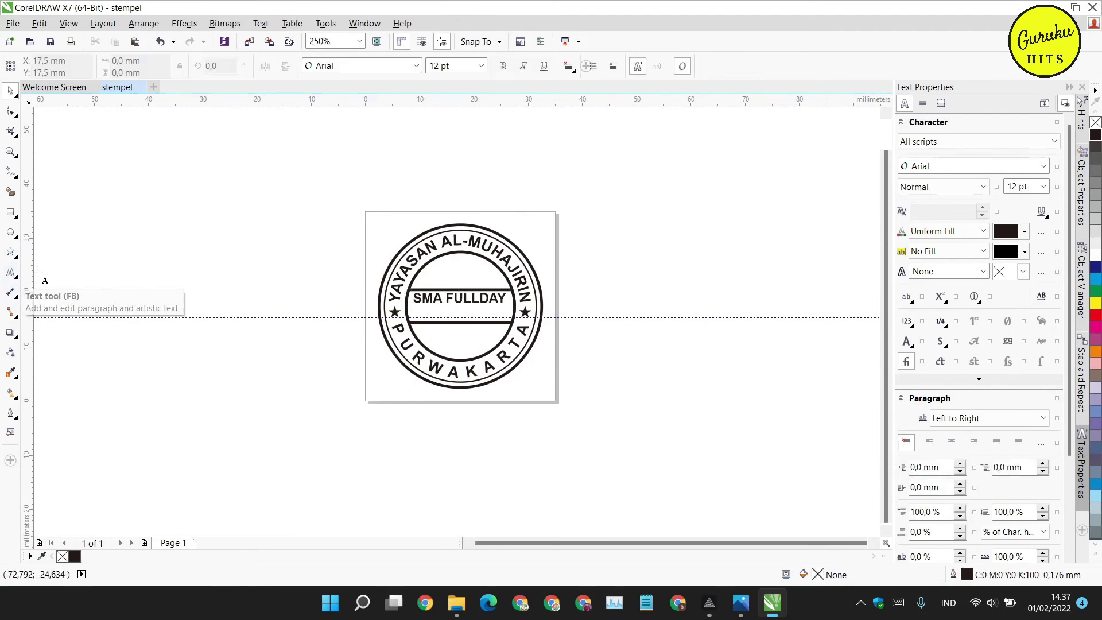
click(129, 262)
text(AL-)
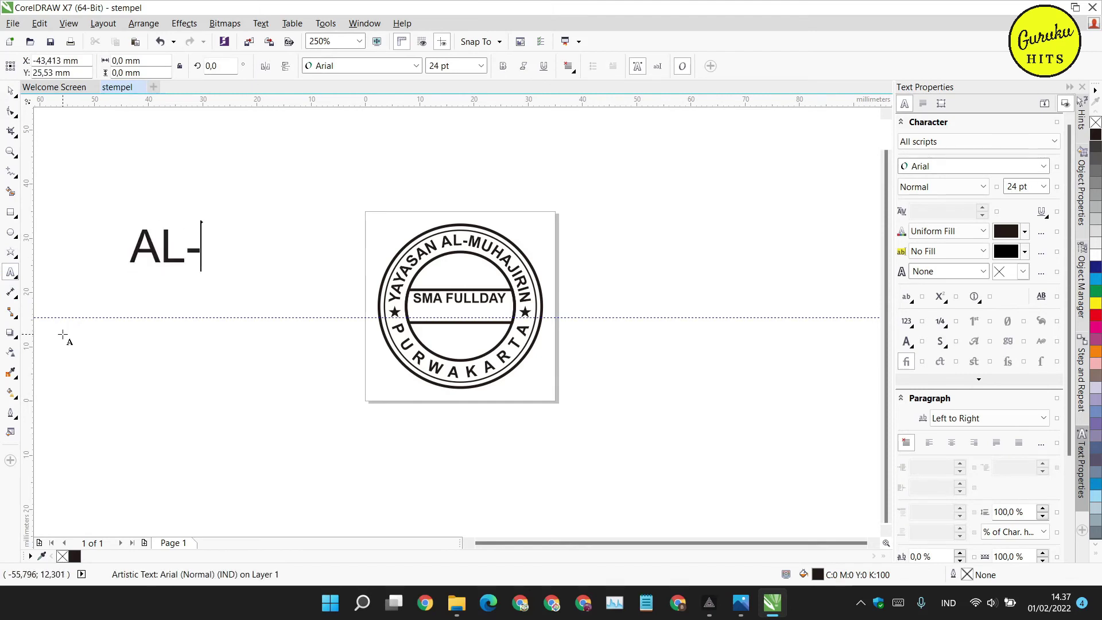
text(MUHAJIRIN)
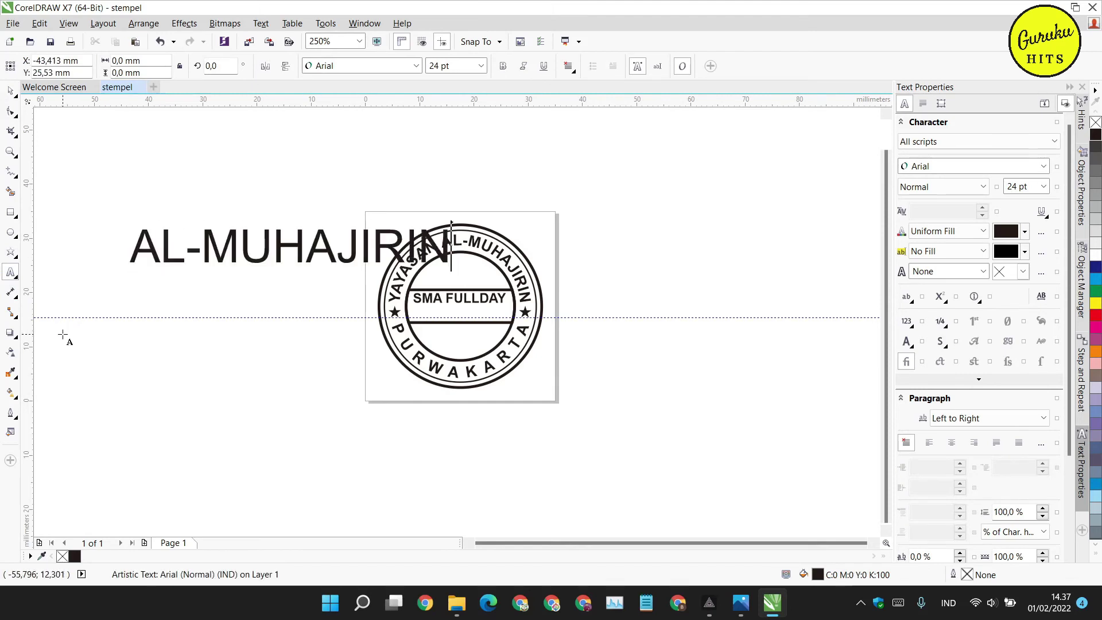
key(ctrl+space)
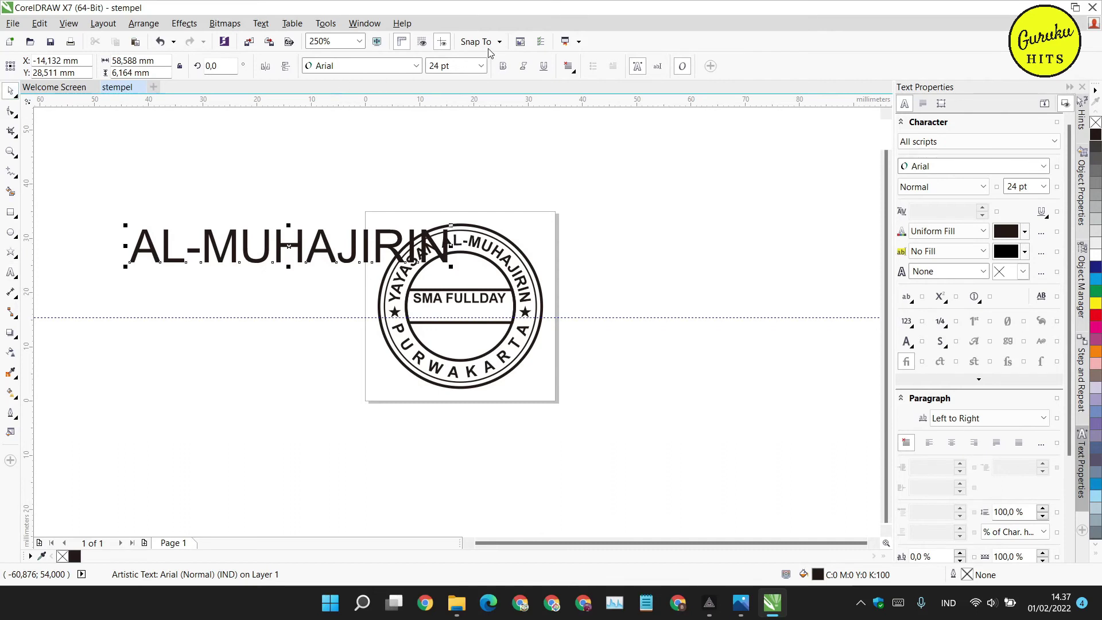
click(481, 66)
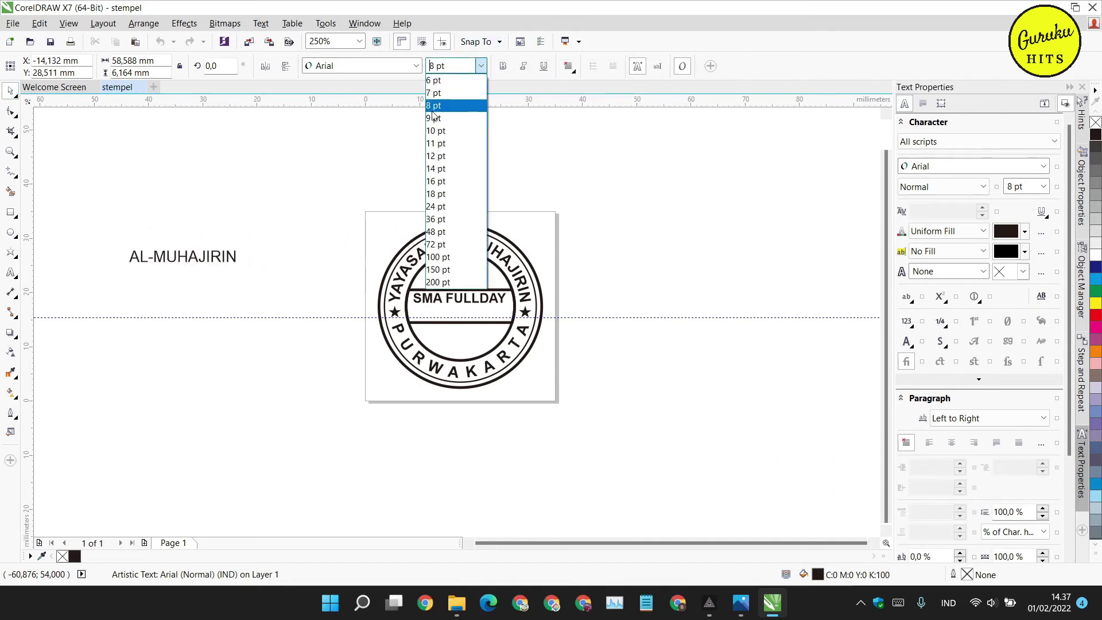
click(433, 110)
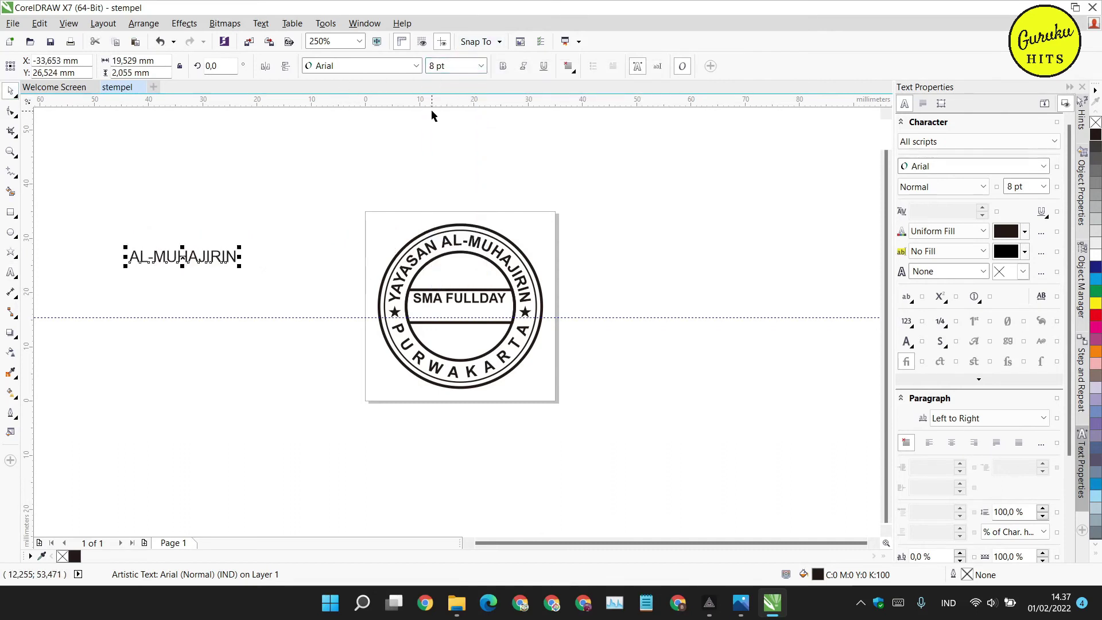
click(503, 66)
Step: Move "AL-MUHAJIRIN" into the central band beneath "SMA FULLDAY" and scale it to about 7.3 pt to fit the band's width
drag(250, 275, 463, 312)
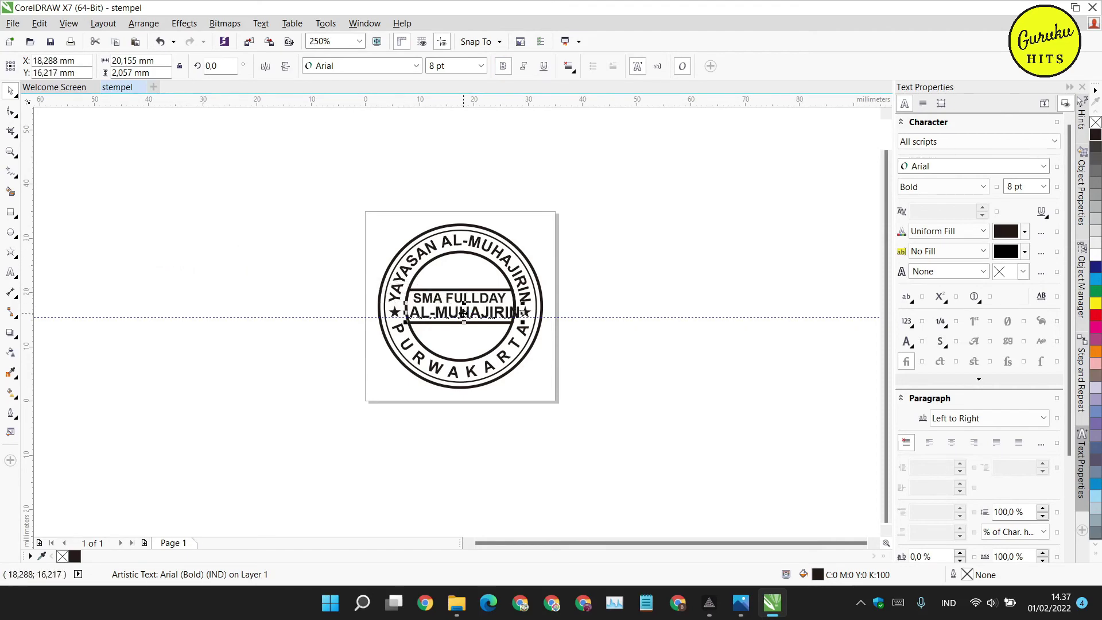
scroll(497, 317, up, 2)
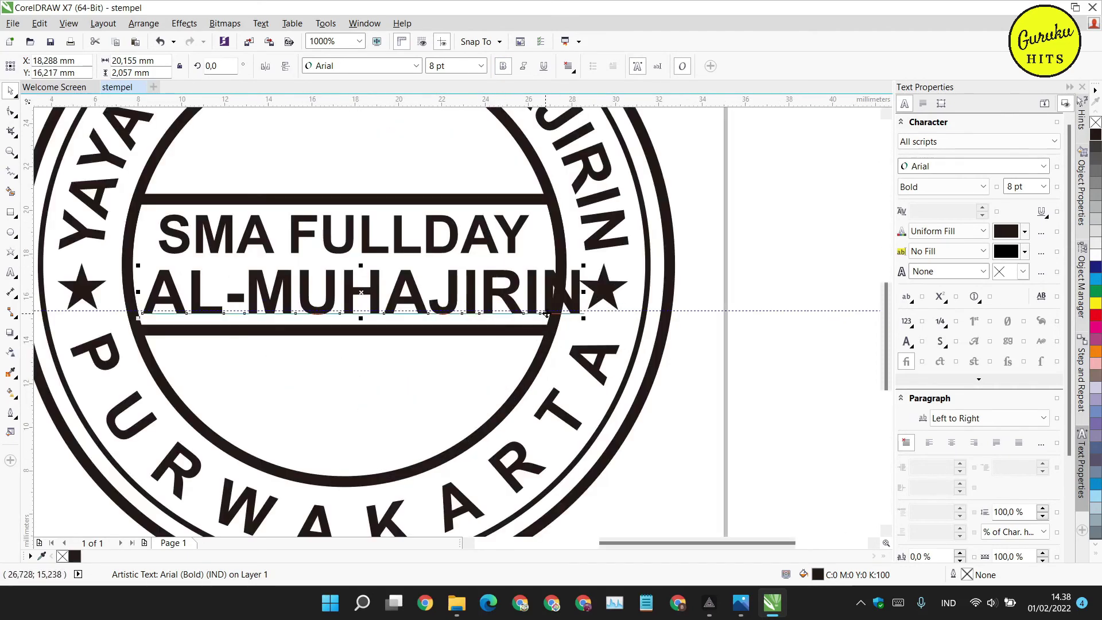
drag(582, 317, 551, 313)
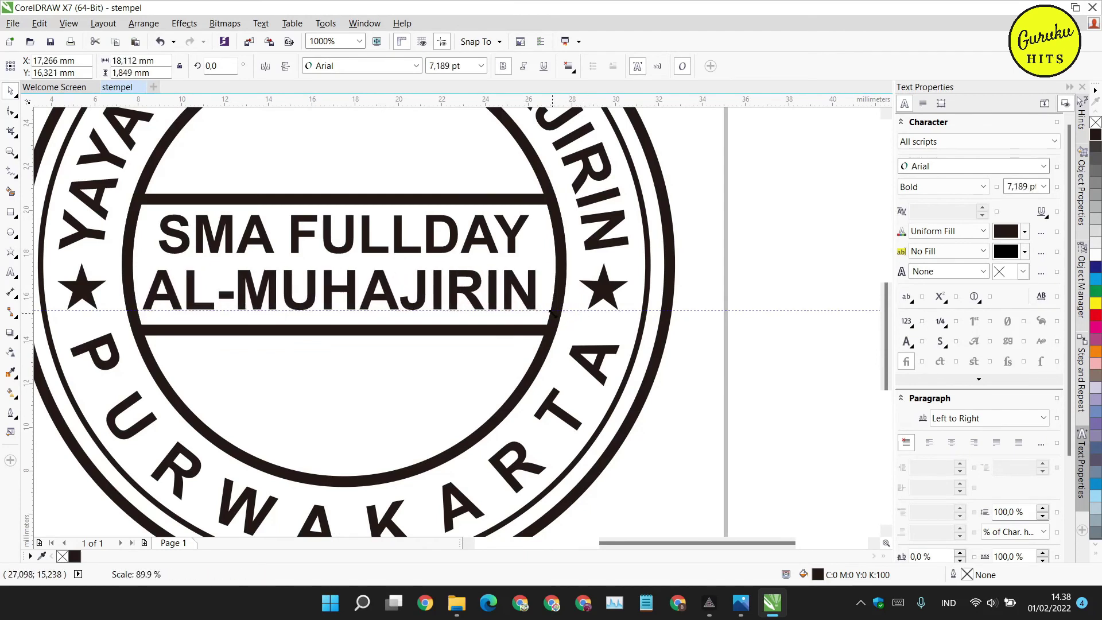
mouse_move(551, 311)
mouse_down()
mouse_move(544, 303)
mouse_move(573, 312)
mouse_move(545, 313)
mouse_up()
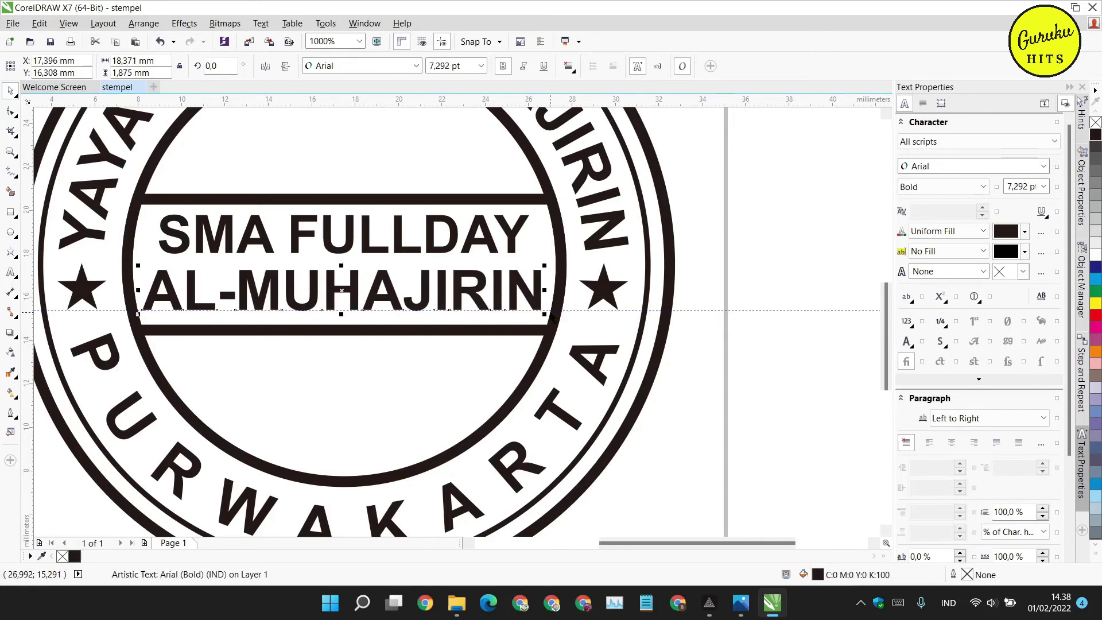
Step: Centre "AL-MUHAJIRIN" on the page and nudge it down beneath "SMA FULLDAY" to a Y position of 16,3 mm
key(p)
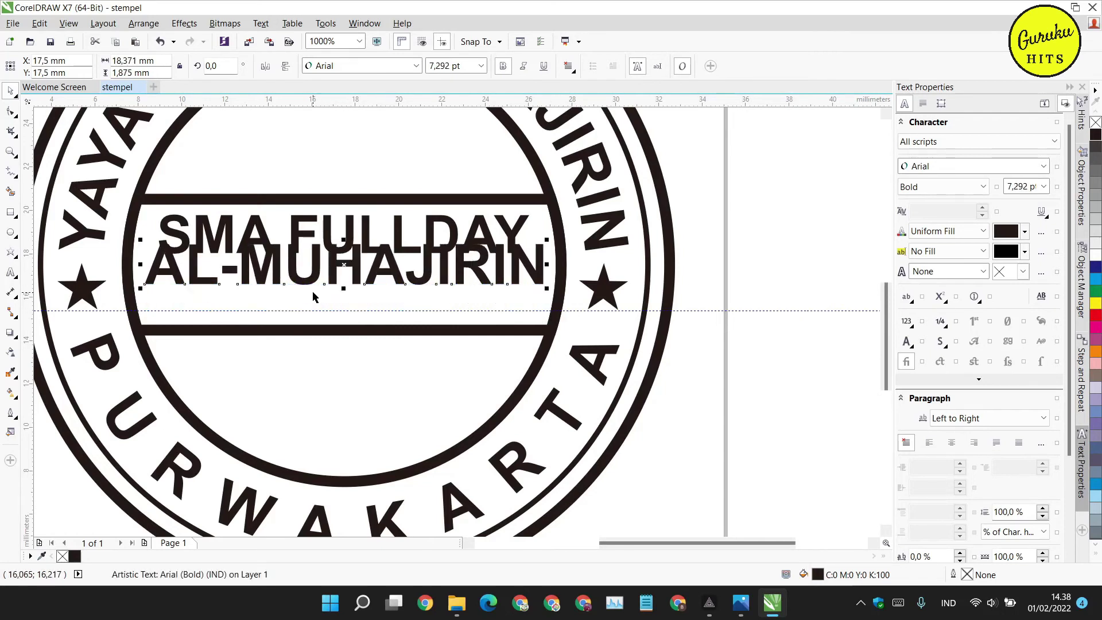
key(Down)
key(Down)
key(Down)
key(Down)
key(Down)
key(Down)
key(Down)
key(Down)
key(Down)
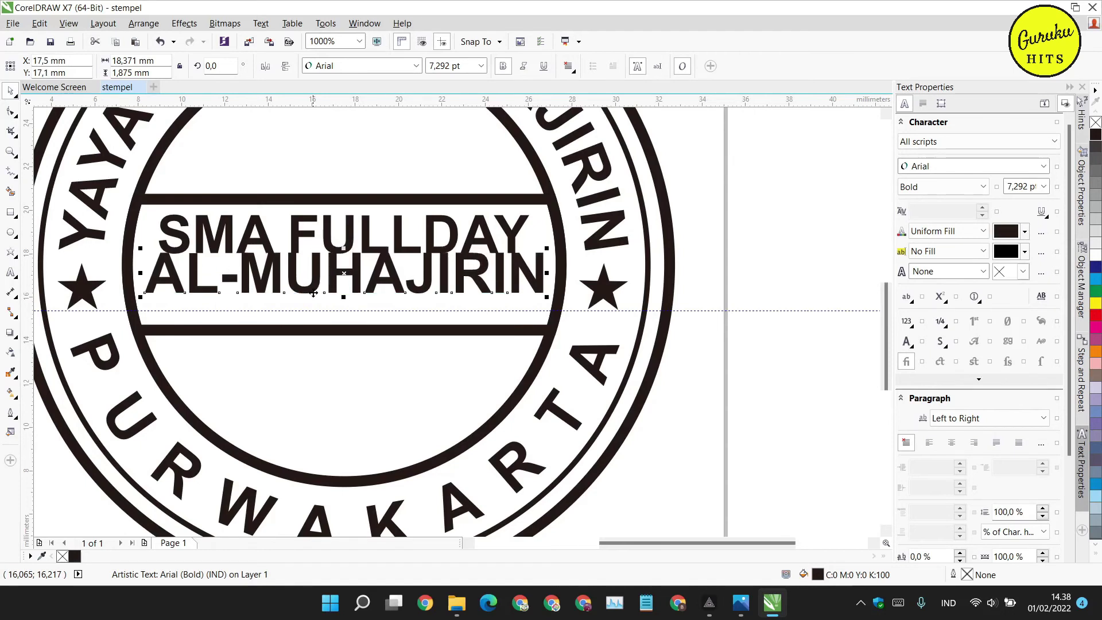
key(Down)
key(Down)
key(Down)
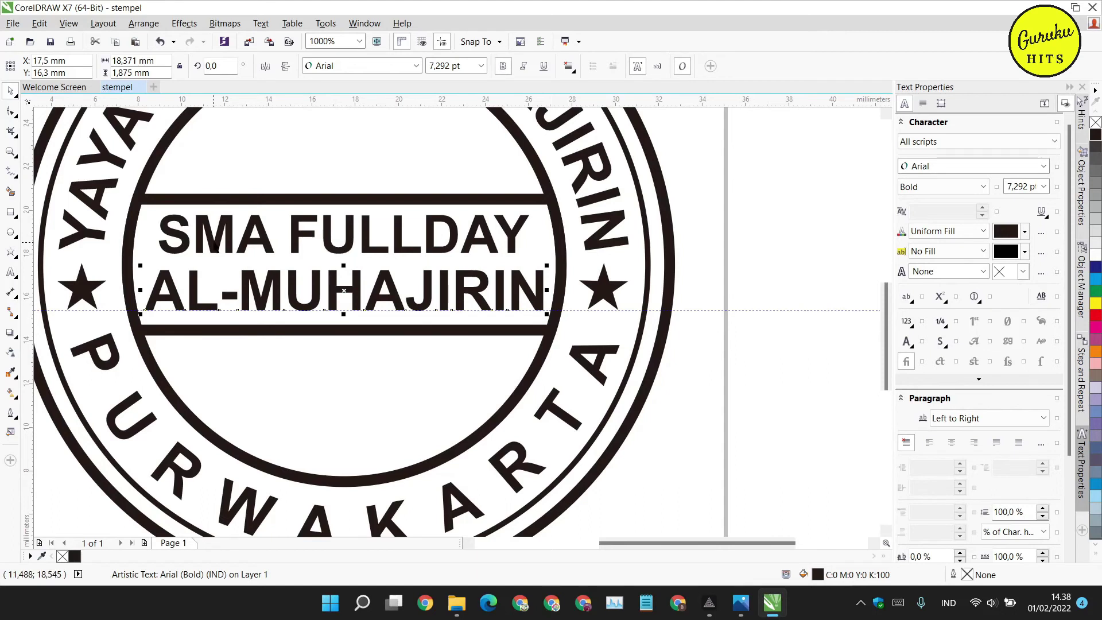
key(Down)
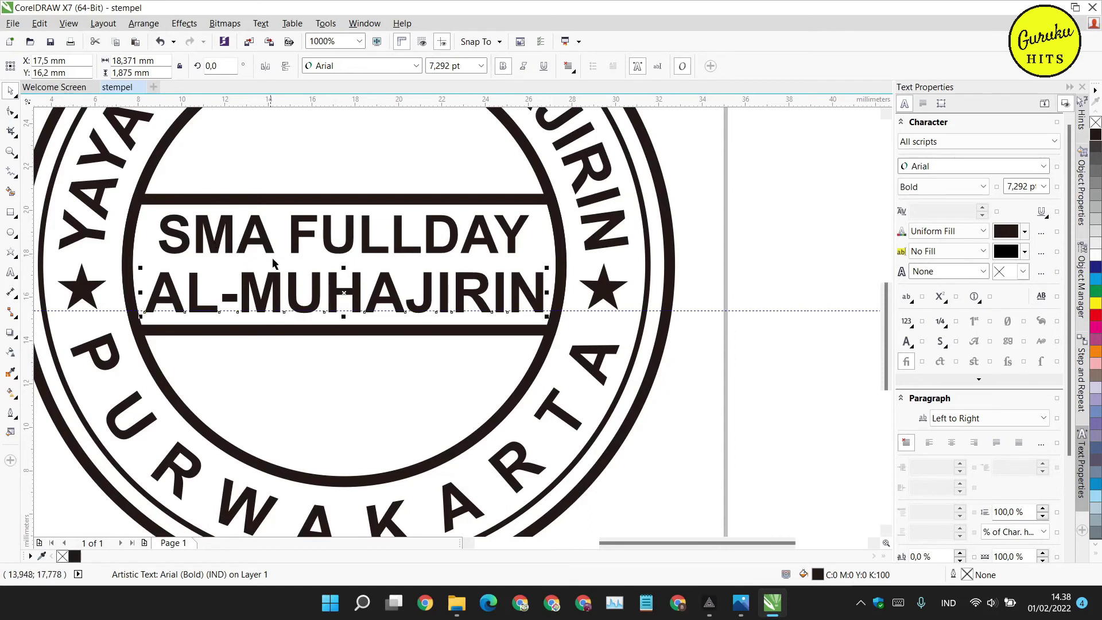
key(Up)
Step: Nudge "SMA FULLDAY" down 0,2 mm to a Y position of 18,7 mm and deselect it
click(327, 244)
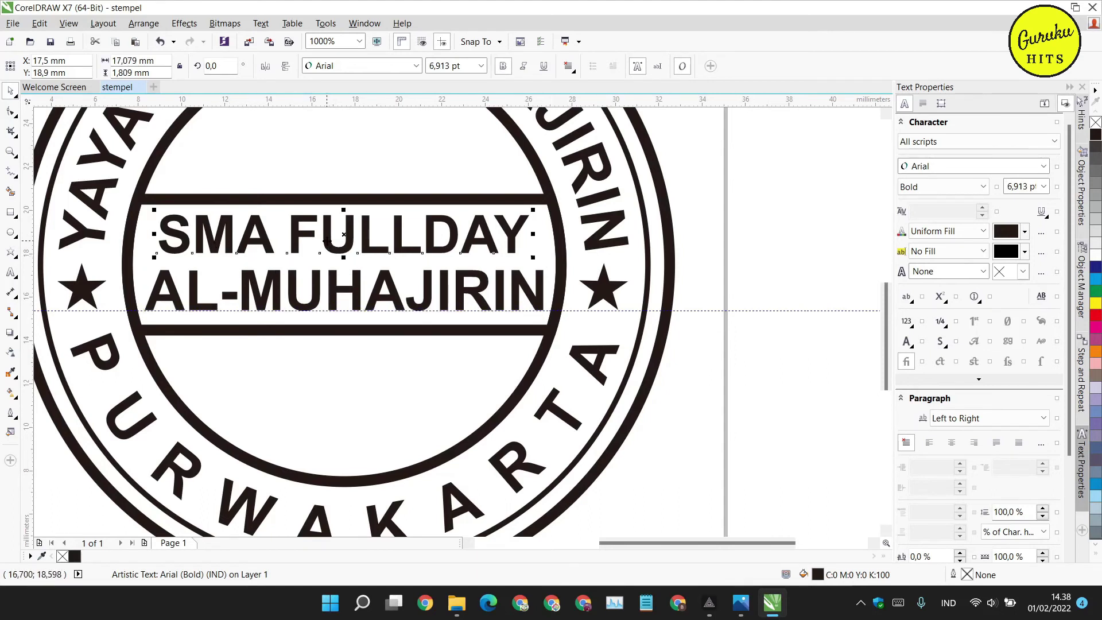
key(Down)
key(Down)
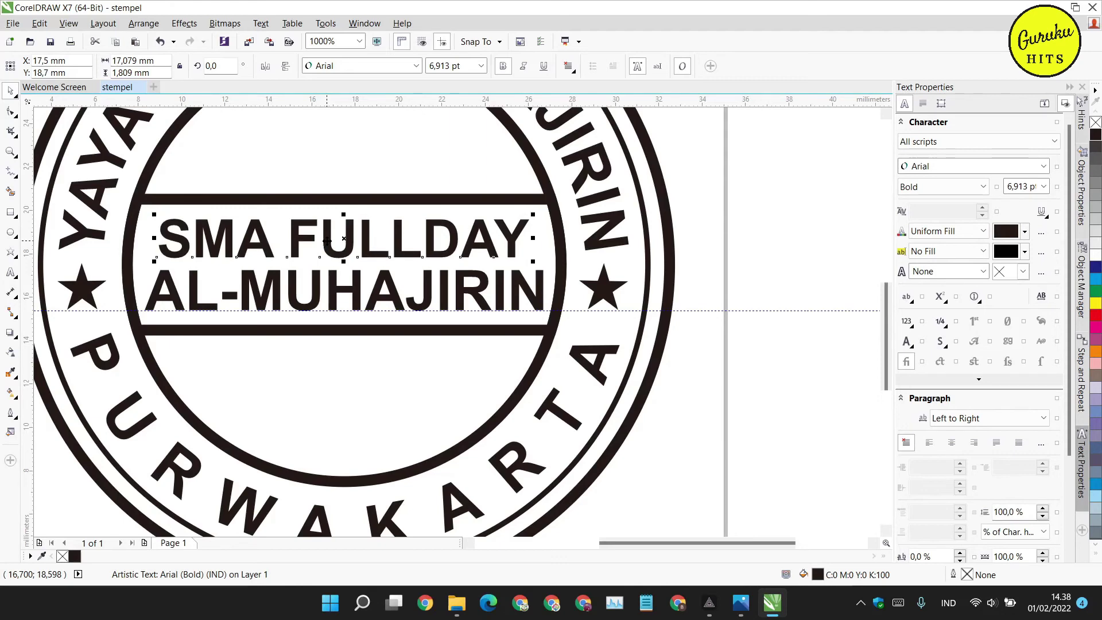
scroll(327, 241, down, 4)
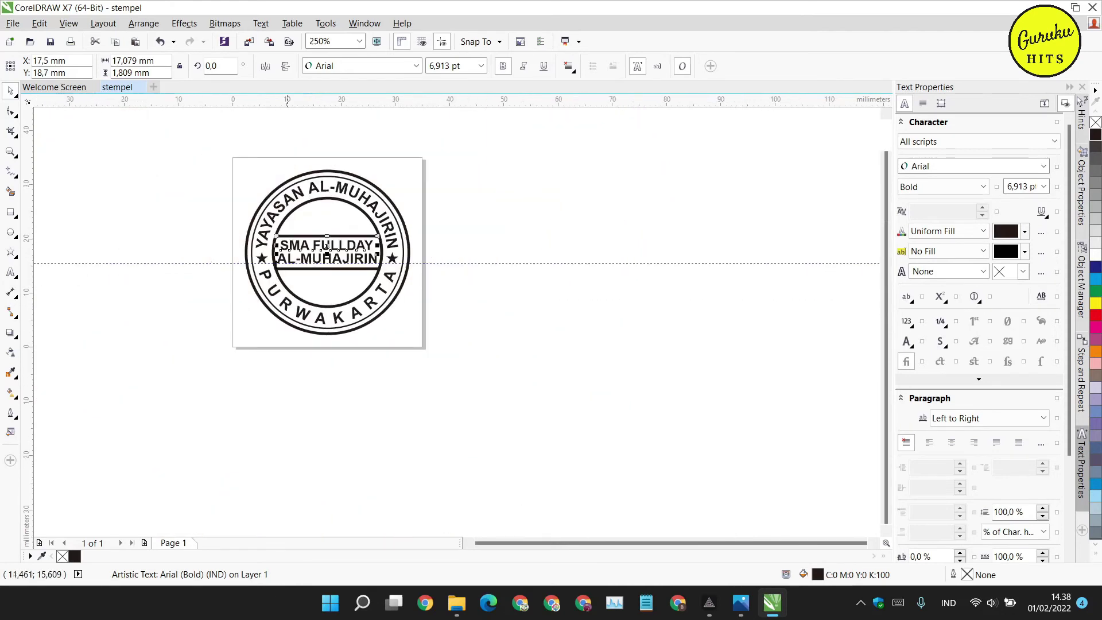
click(156, 236)
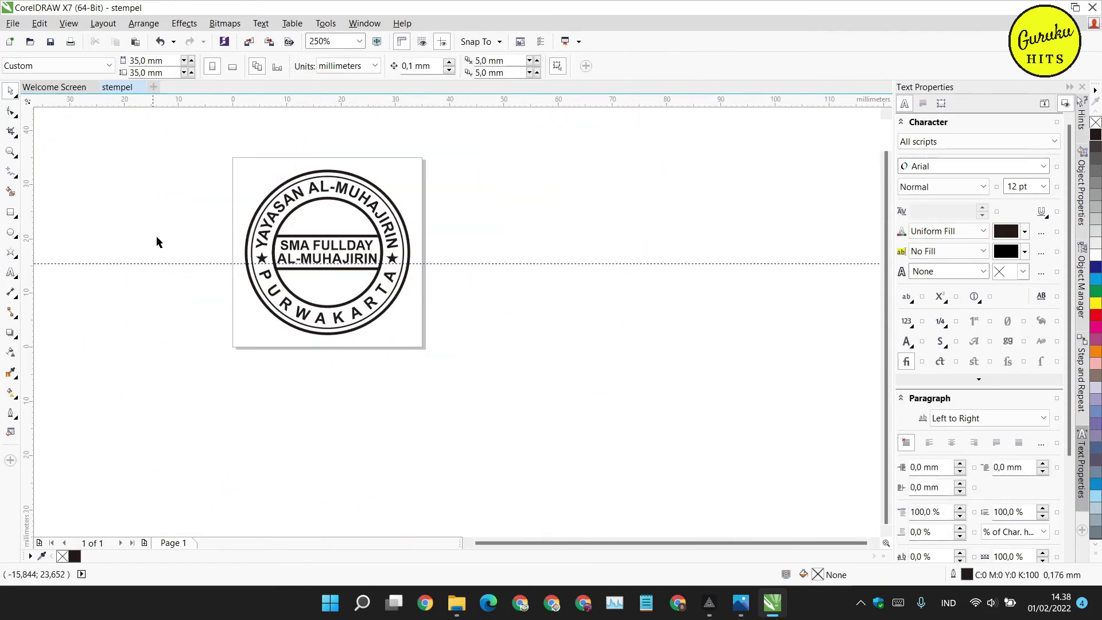
Step: Delete the horizontal guideline crossing the lower part of the central band
click(166, 265)
right_click(167, 265)
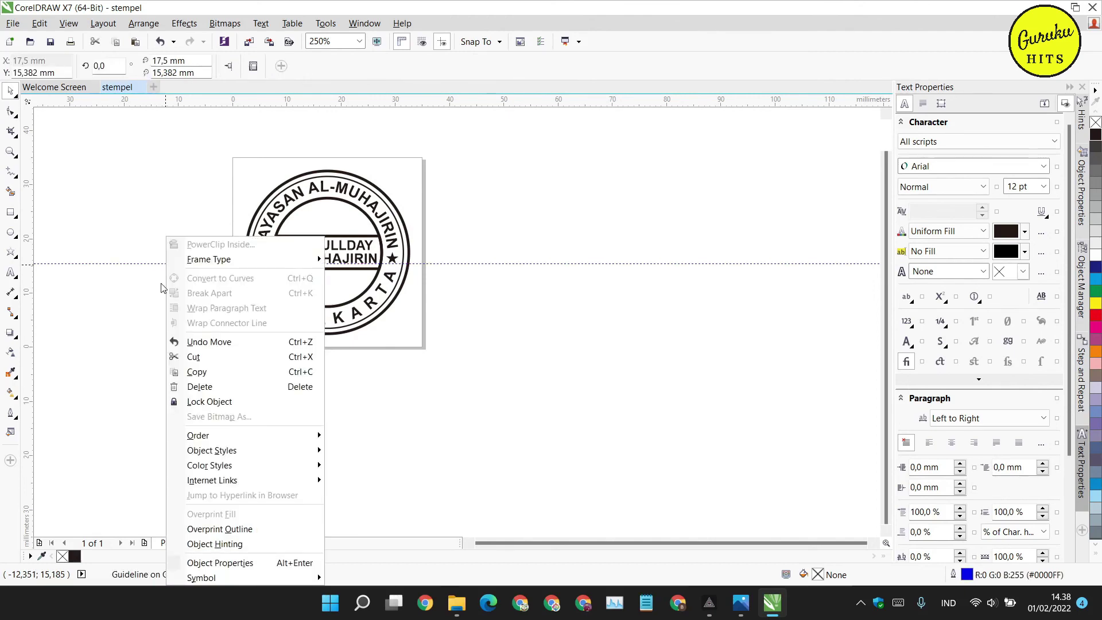
click(198, 386)
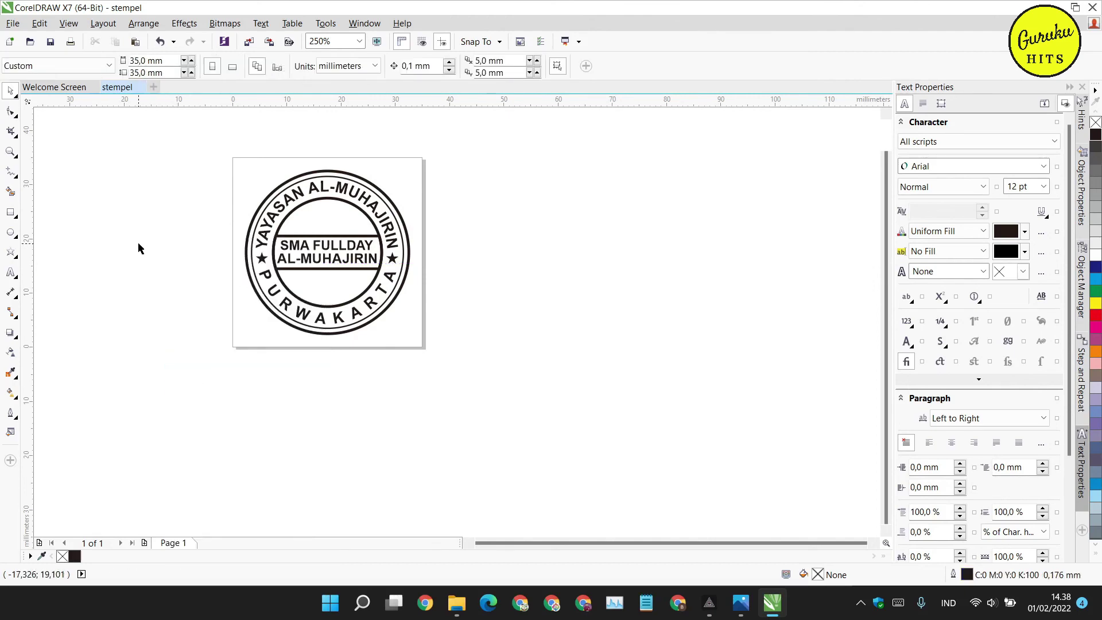
Step: Select all the stamp's circles, lines, stars and texts and group them into one object
scroll(118, 238, down, 1)
scroll(118, 238, up, 2)
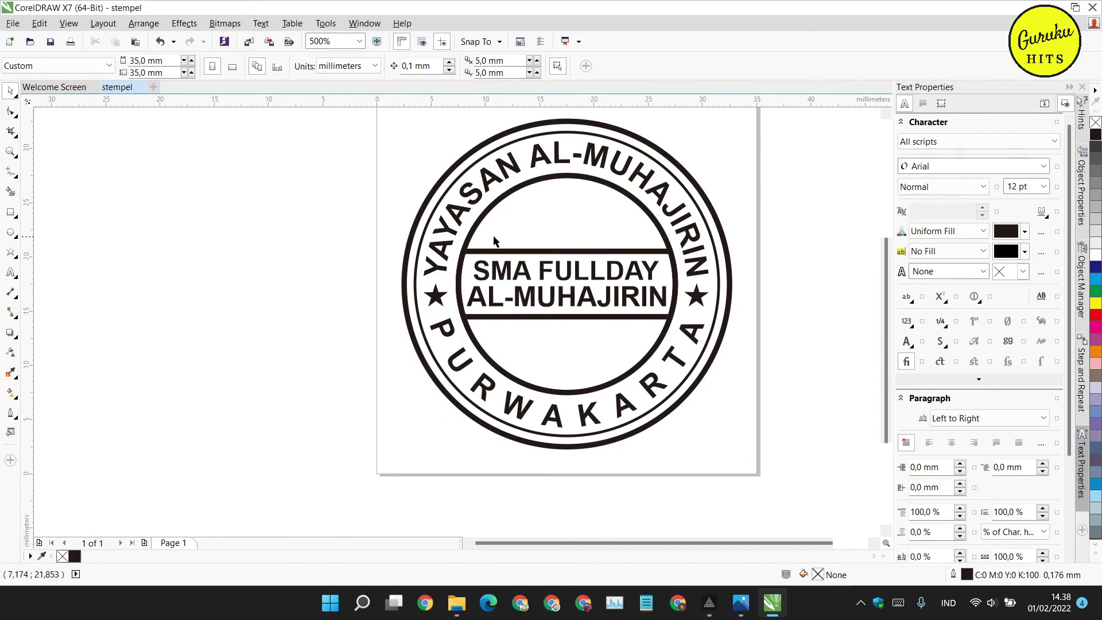
scroll(508, 241, down, 1)
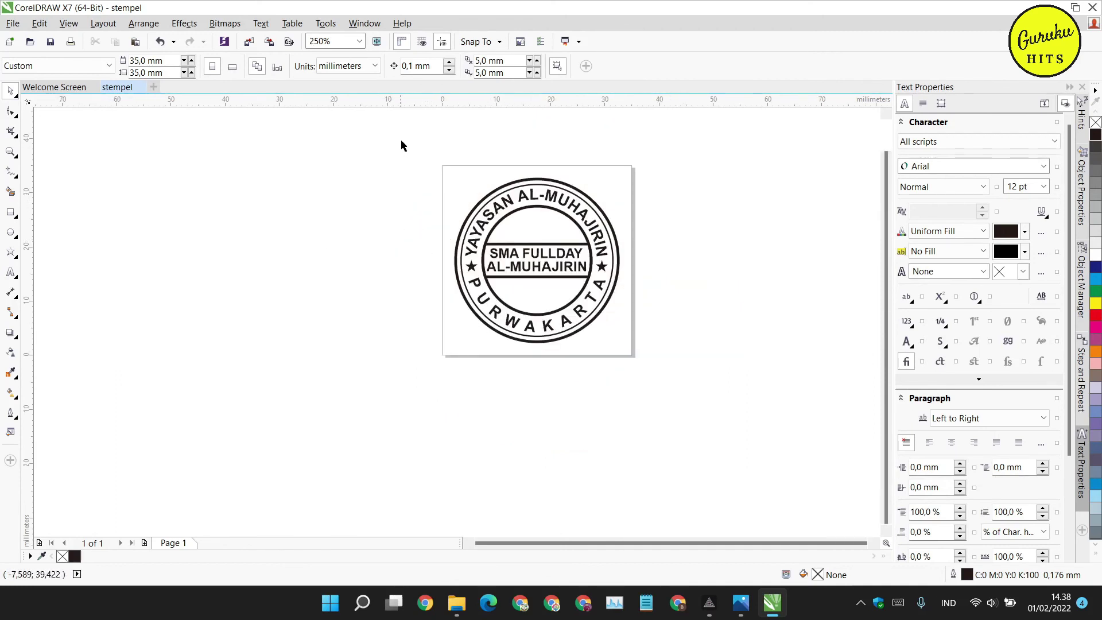
drag(401, 140, 648, 380)
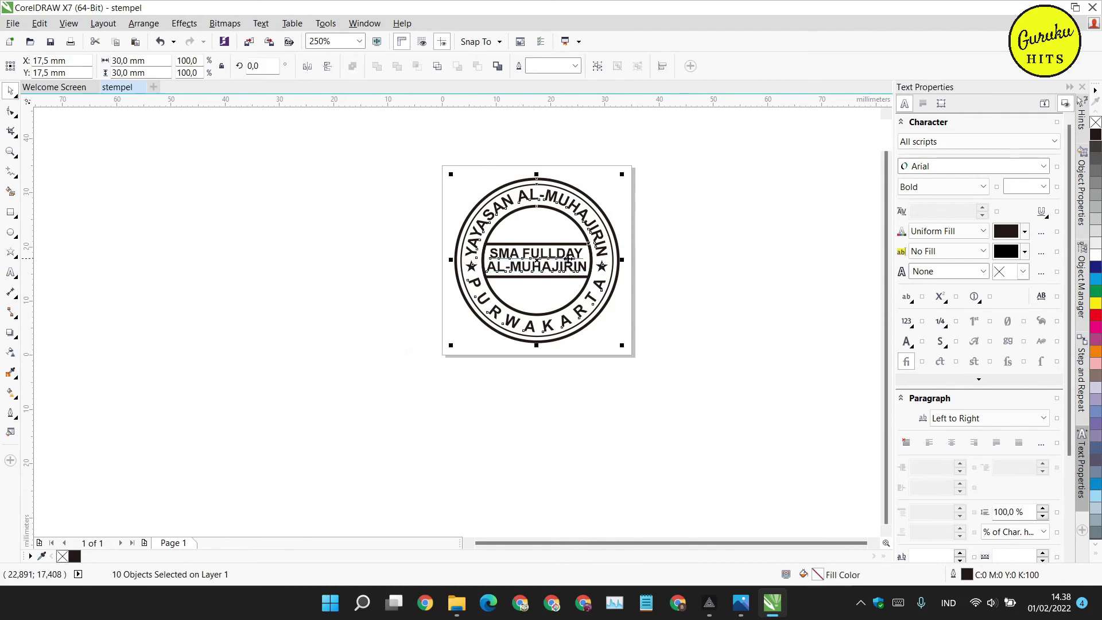
right_click(568, 260)
click(596, 331)
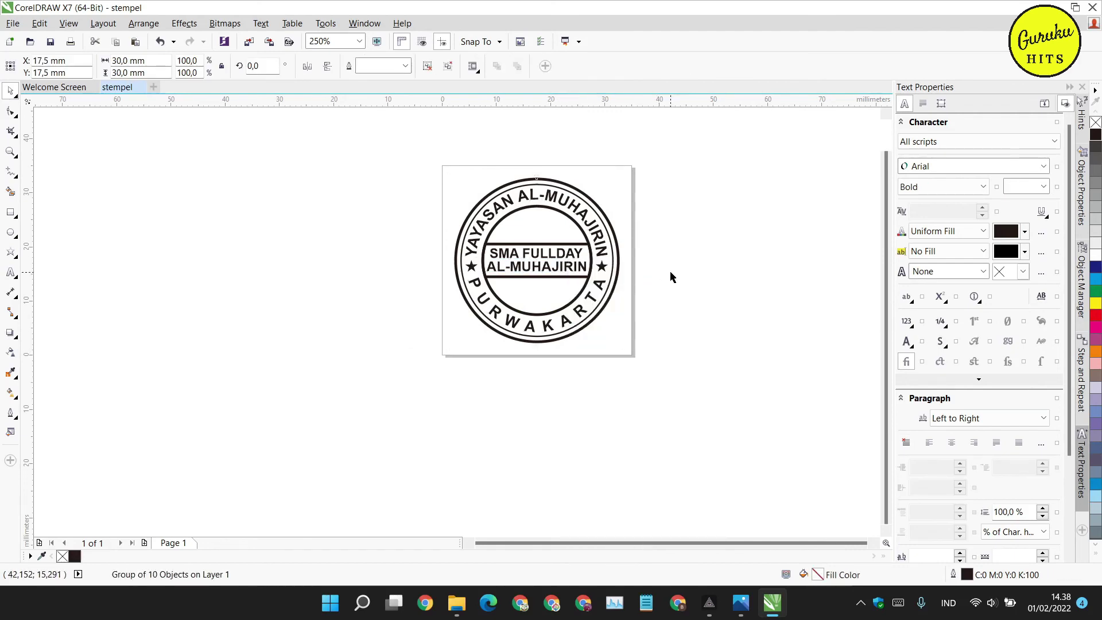
Step: Try moving the grouped stamp as one object, return it to the page centre and deselect it
click(669, 275)
click(533, 262)
drag(553, 272, 566, 272)
key(Escape)
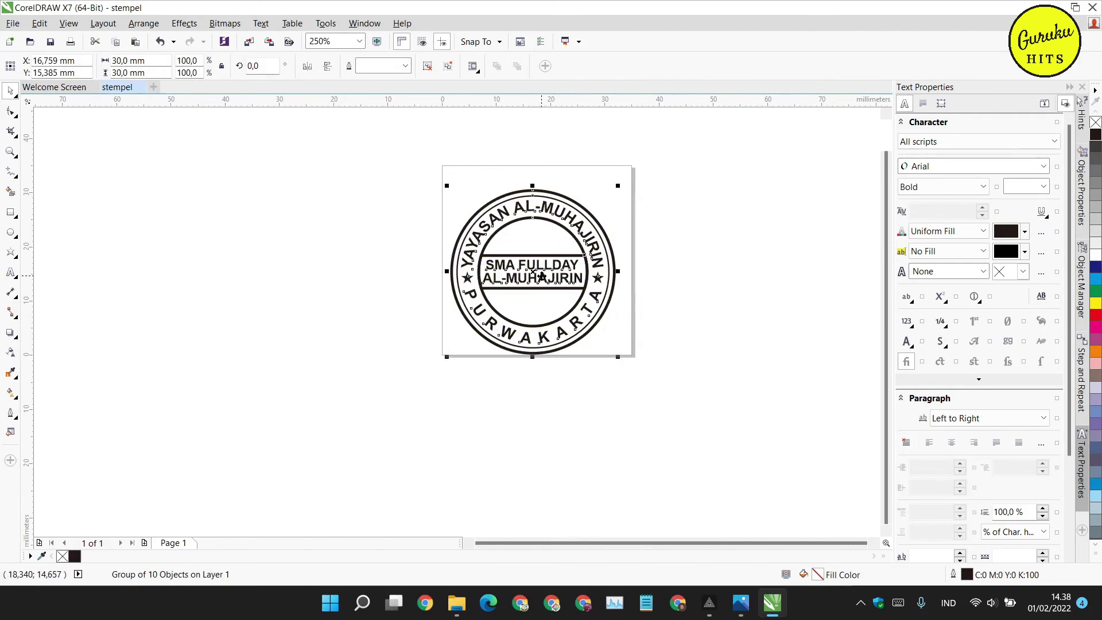
click(691, 274)
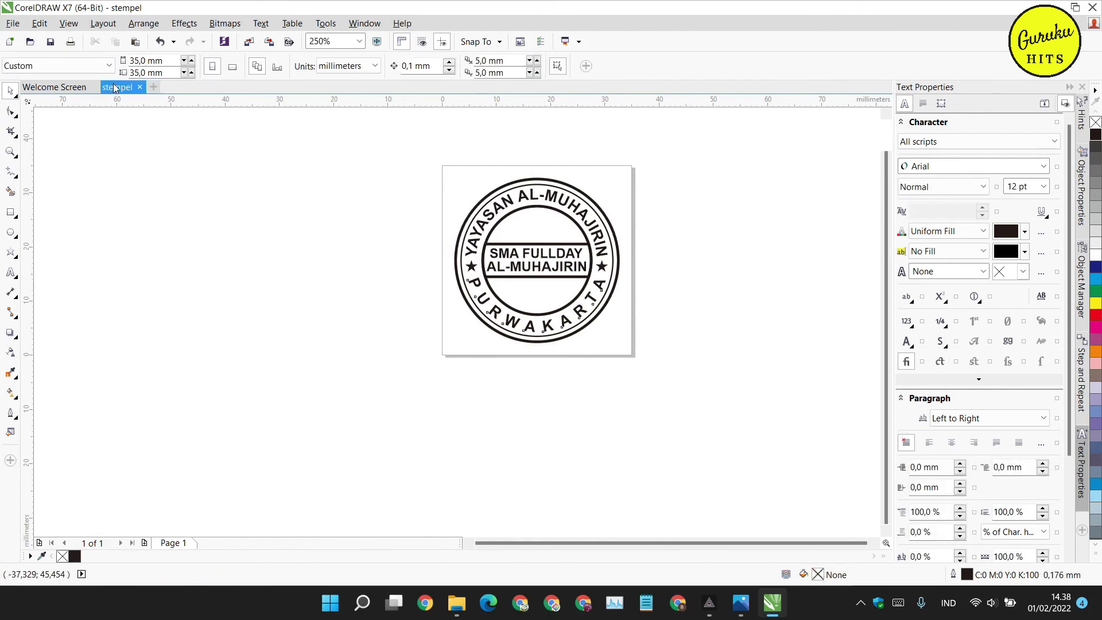
Step: Start exporting the stamp to the Dokumen folder as a PNG file named "STEMPEL SMA FULLDAY"
click(14, 24)
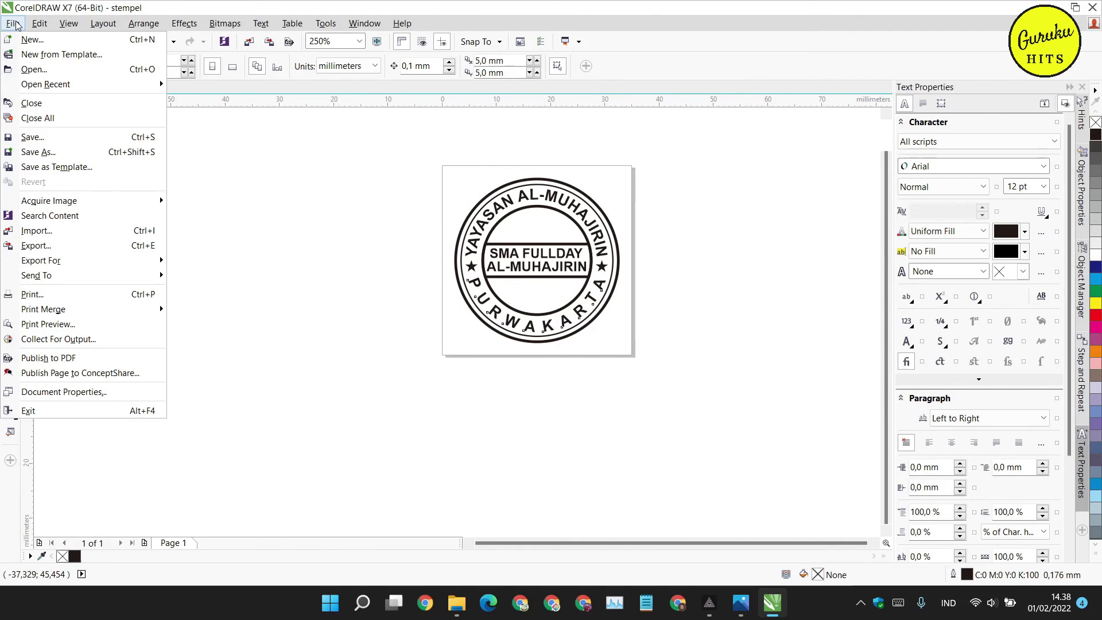
click(67, 250)
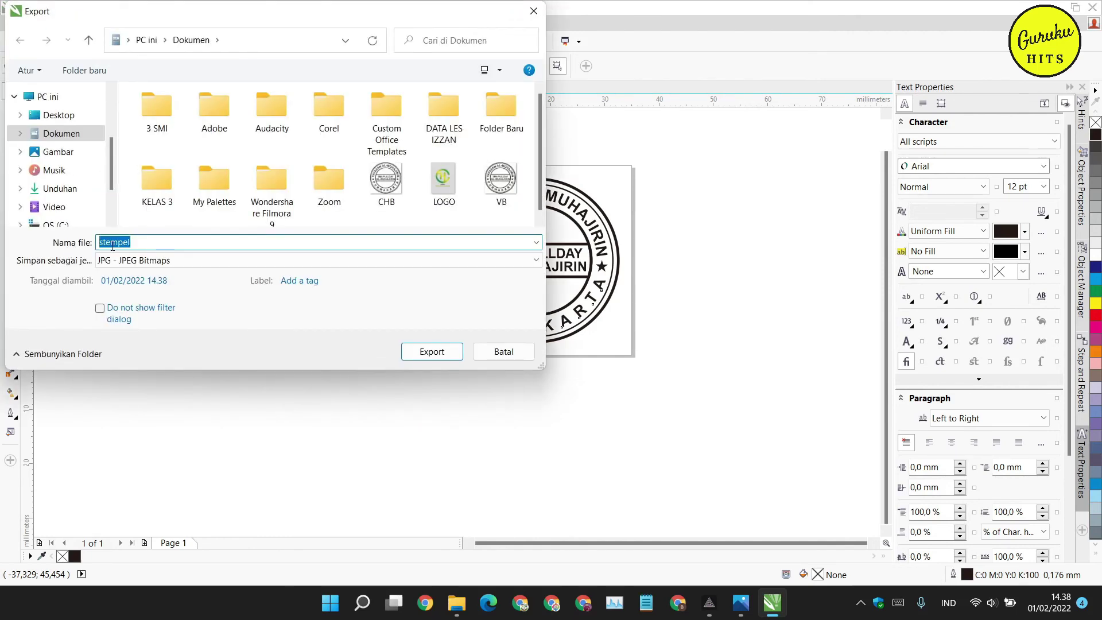
click(147, 242)
click(144, 261)
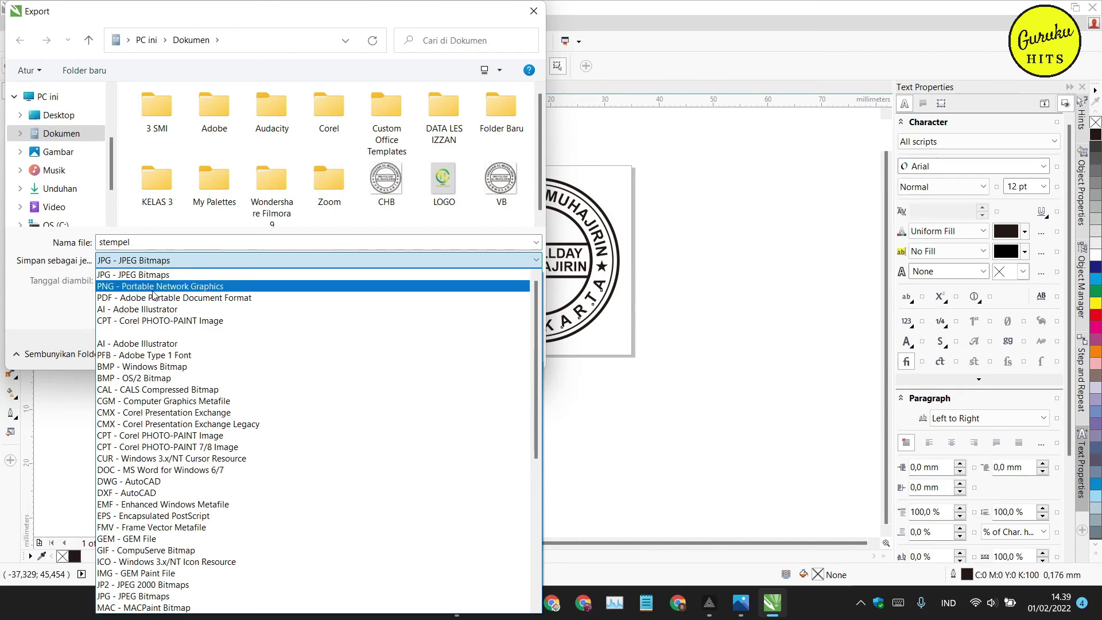
click(153, 292)
drag(132, 242, 95, 242)
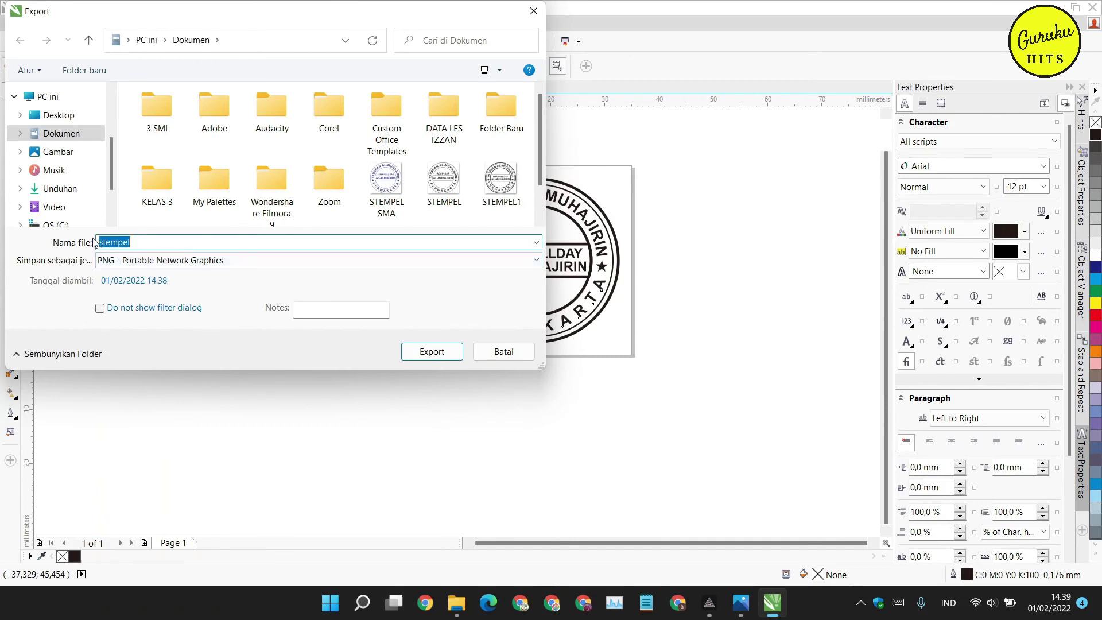
text(ste)
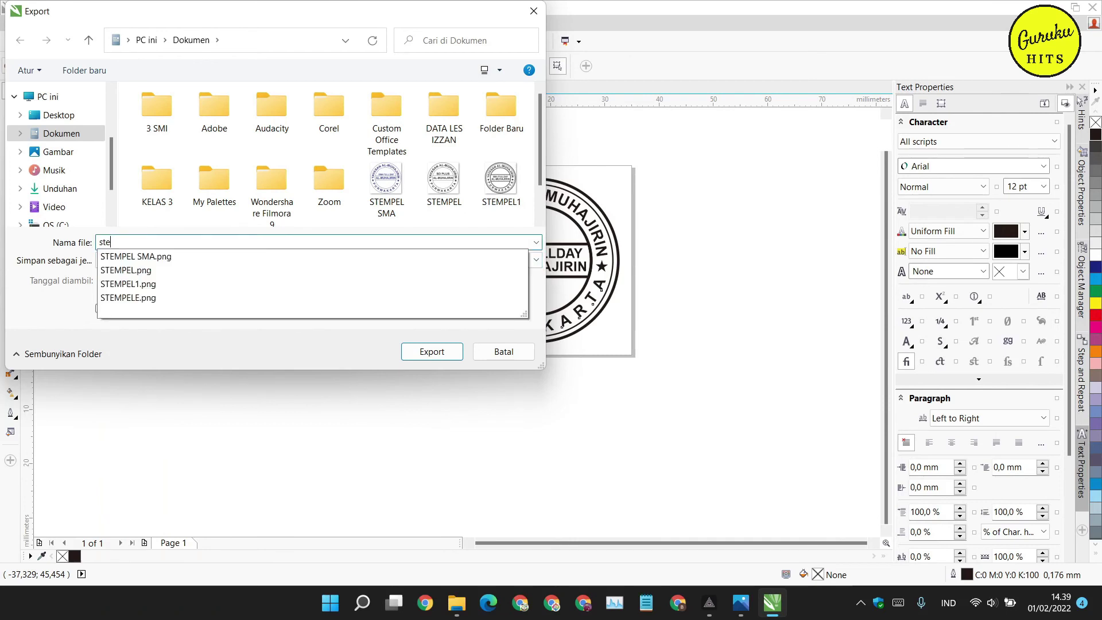
text(TEMPEL SMA F)
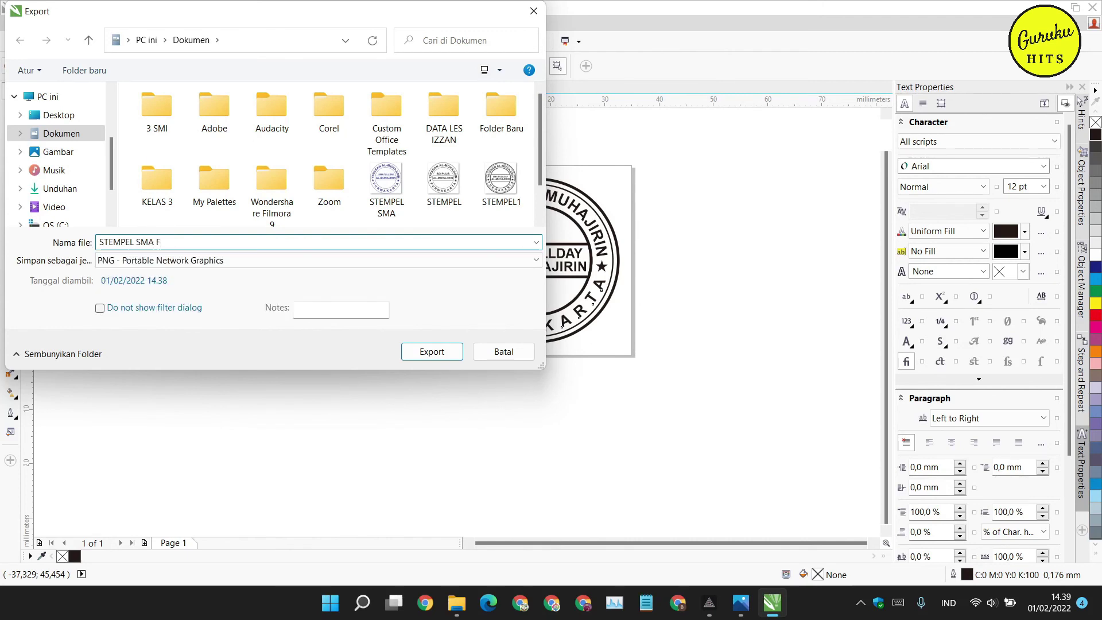
text(ULLDAY)
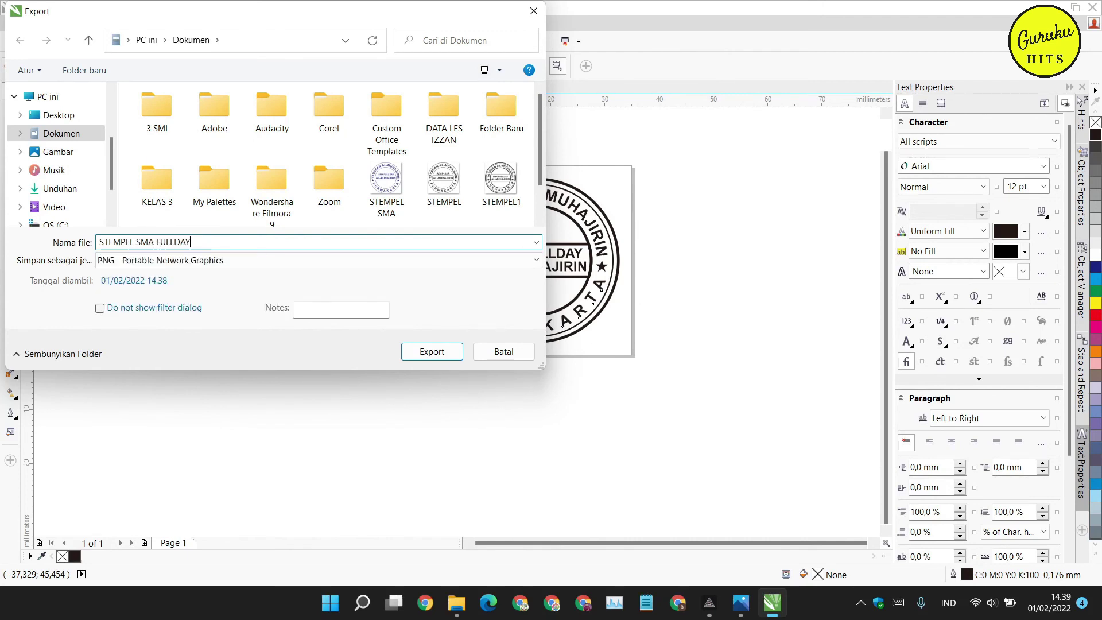
click(417, 350)
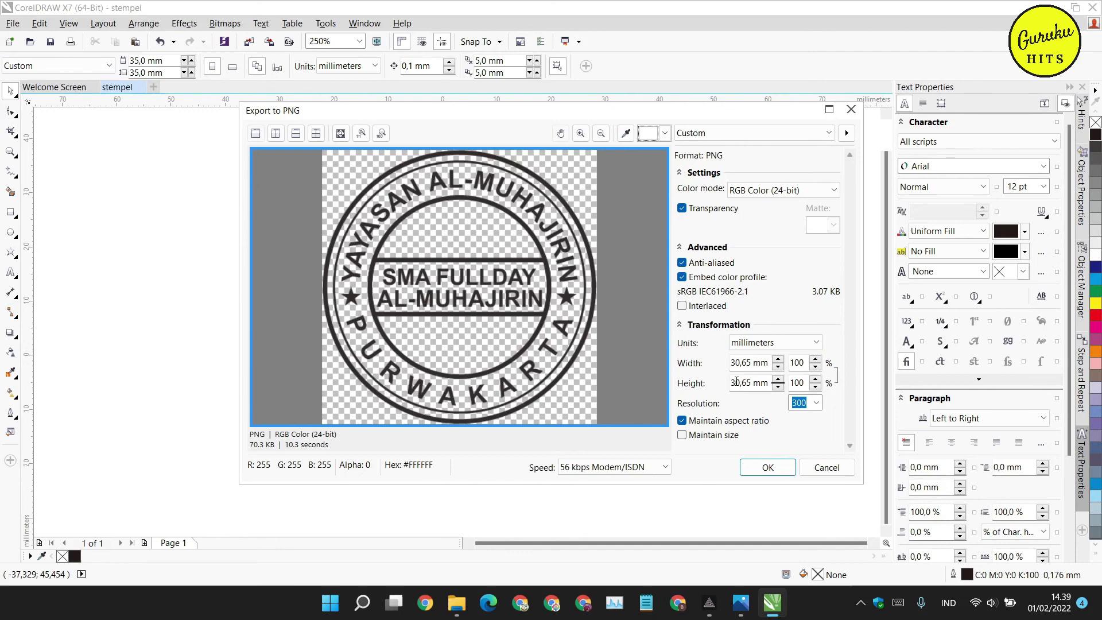
Step: Set the PNG's resolution to 700 and complete the export
click(808, 404)
drag(808, 404, 784, 404)
text(700)
click(512, 352)
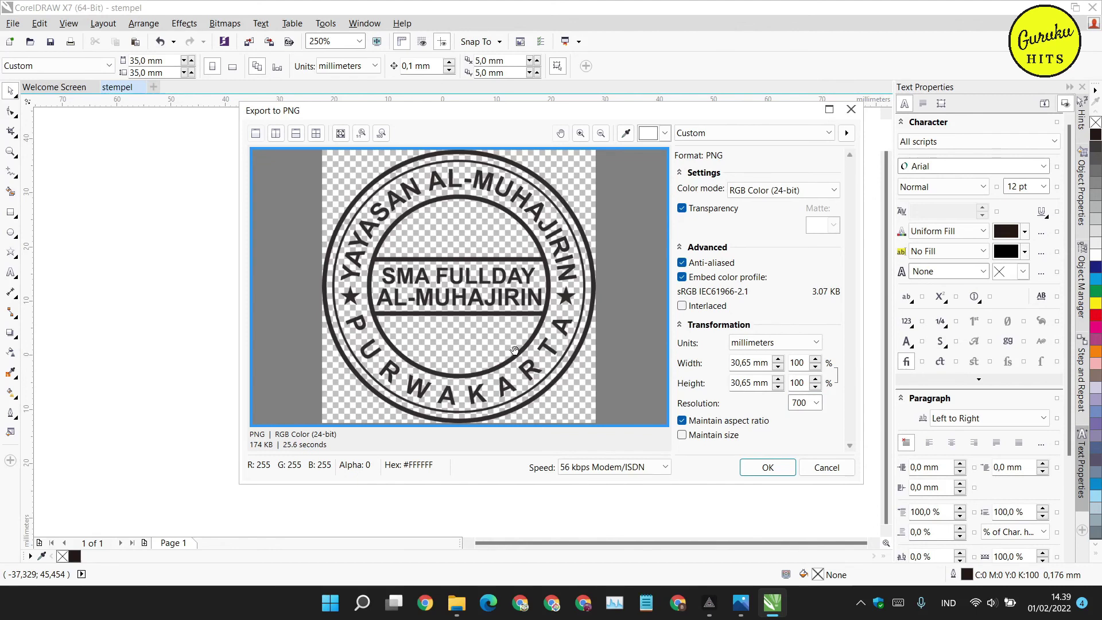
click(763, 468)
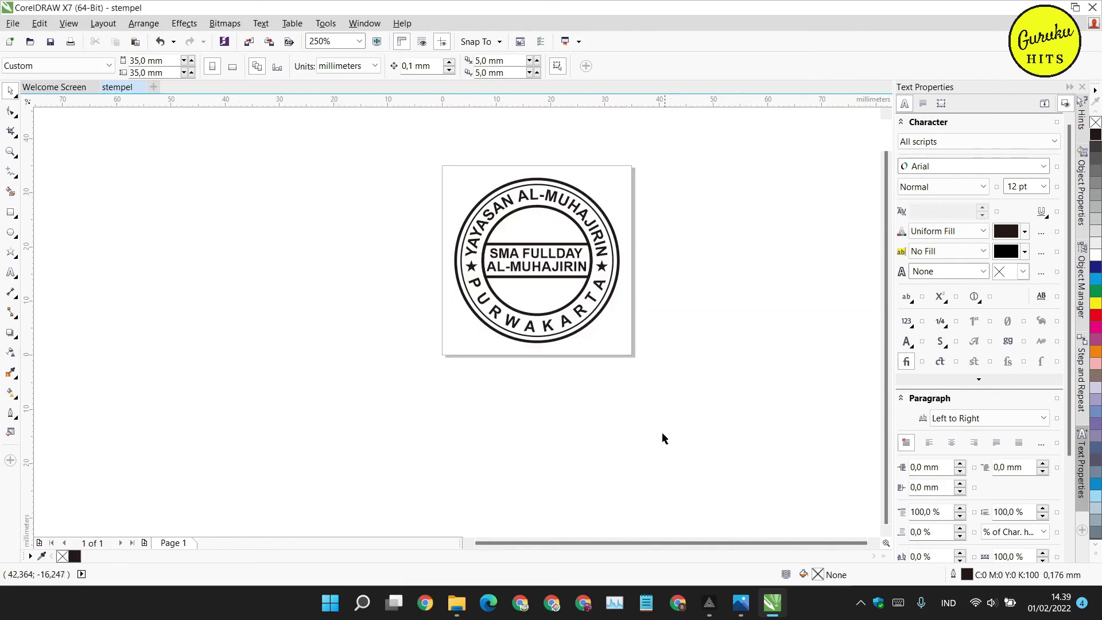
Step: Start exporting the stamp to the Dokumen folder as a JPEG file named "stempel1"
click(13, 23)
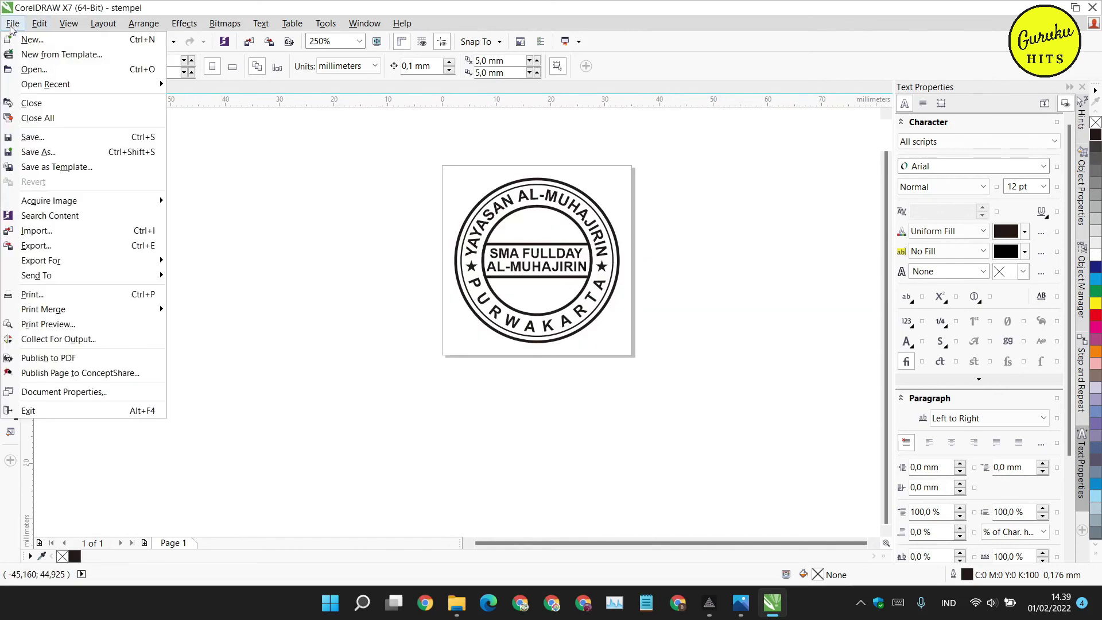
click(68, 246)
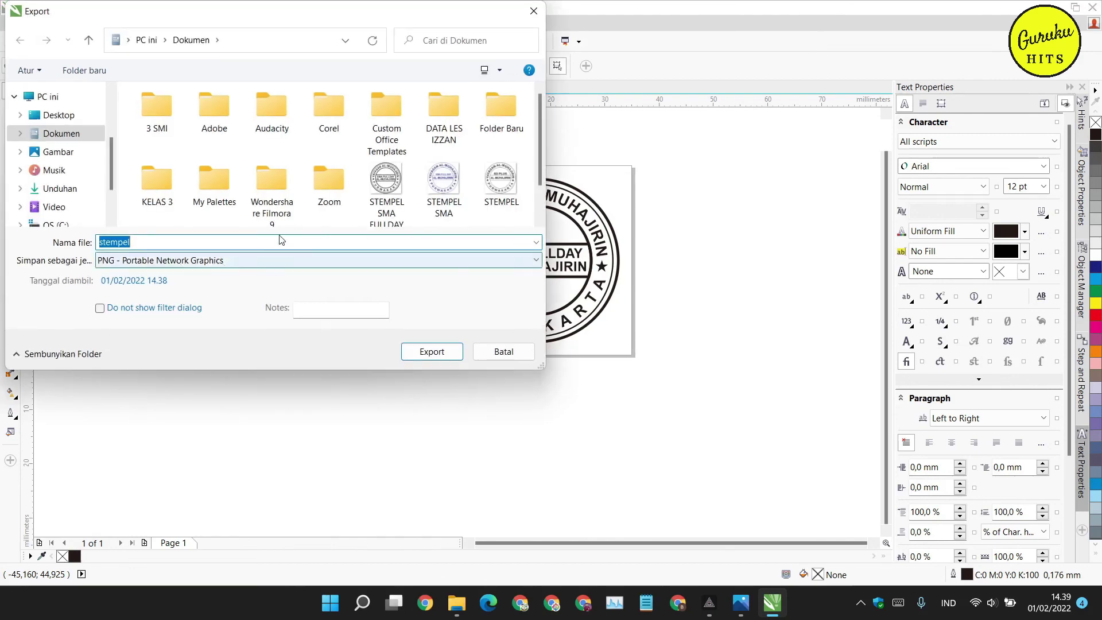
click(163, 260)
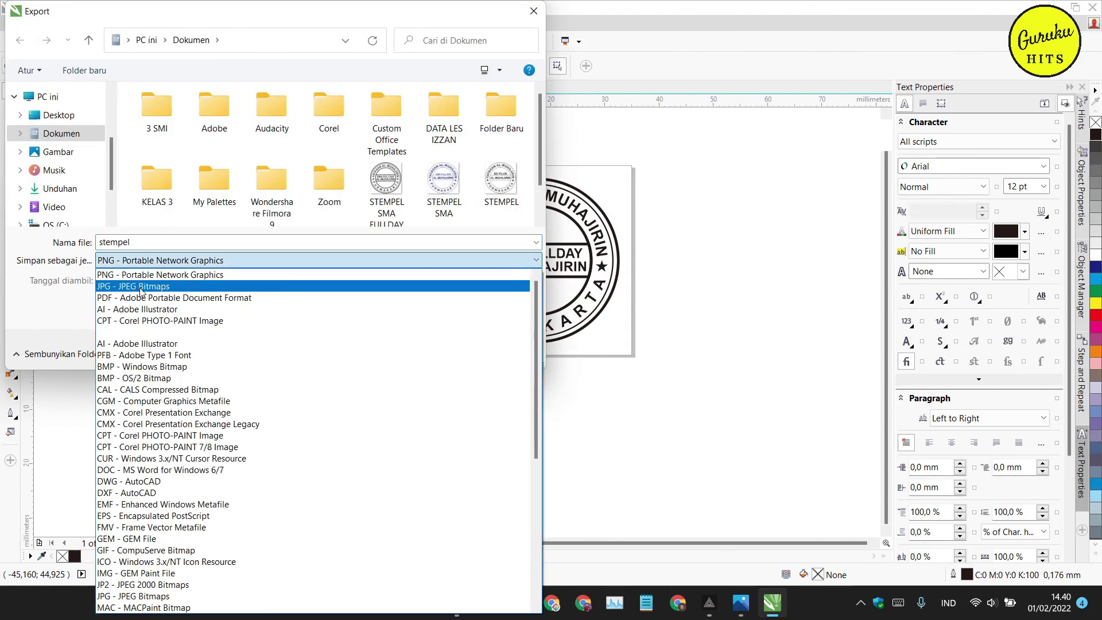
click(140, 291)
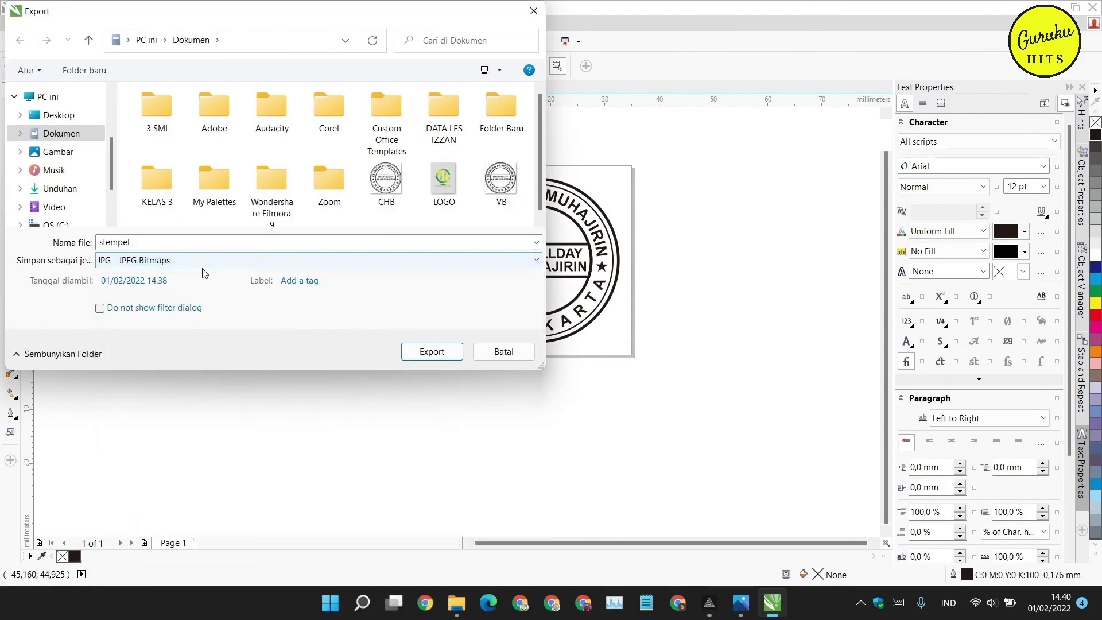
double_click(156, 241)
click(156, 241)
text(11)
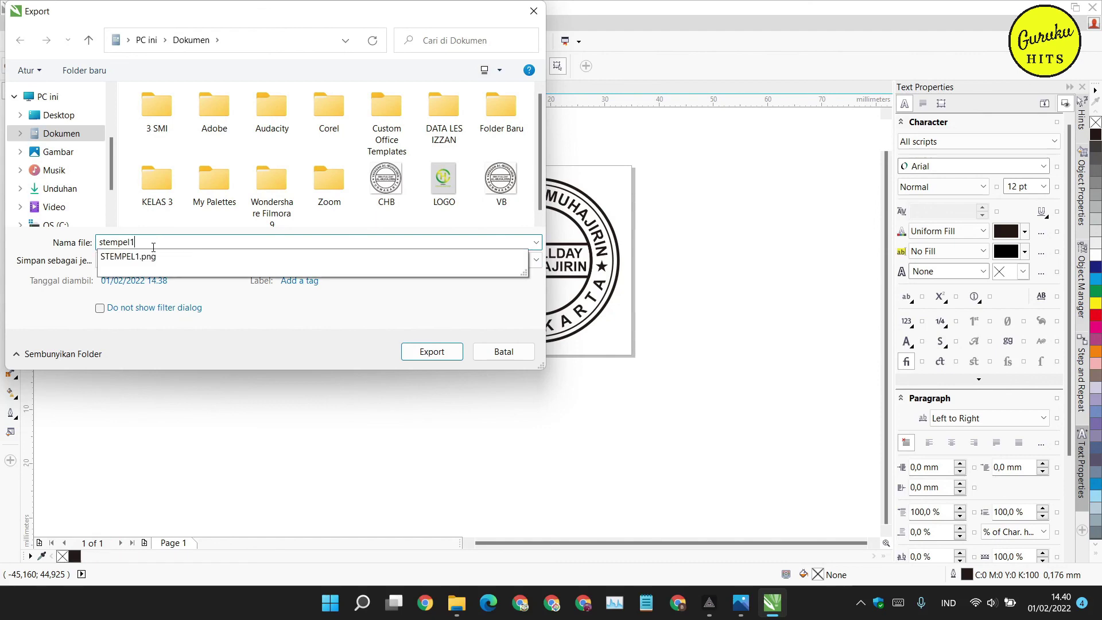
click(435, 350)
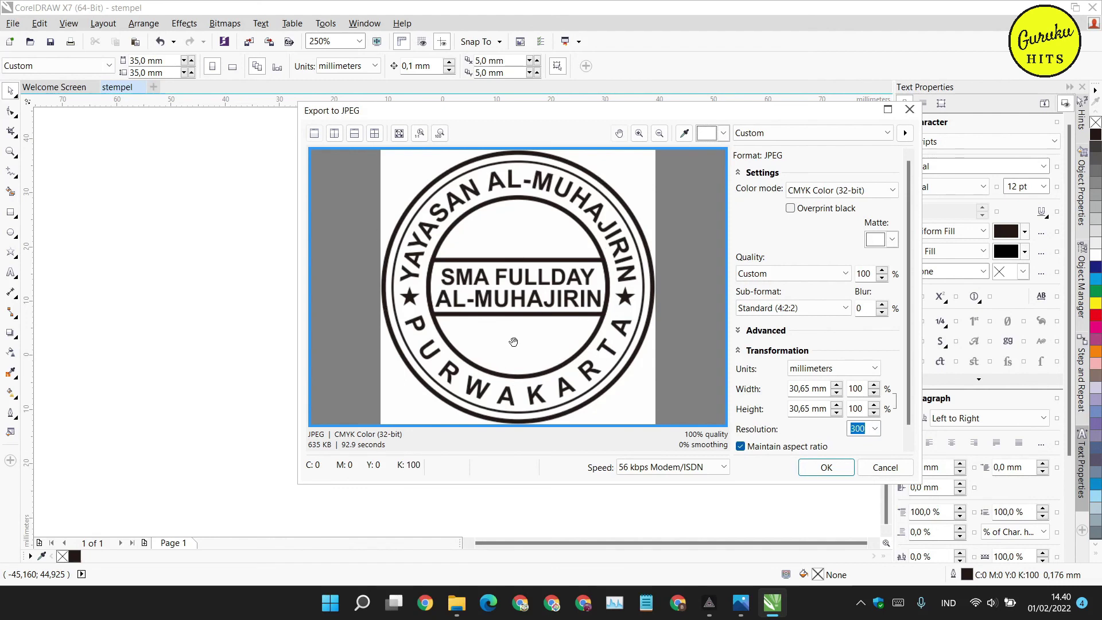
Step: Set the JPEG export's resolution to 700
click(874, 428)
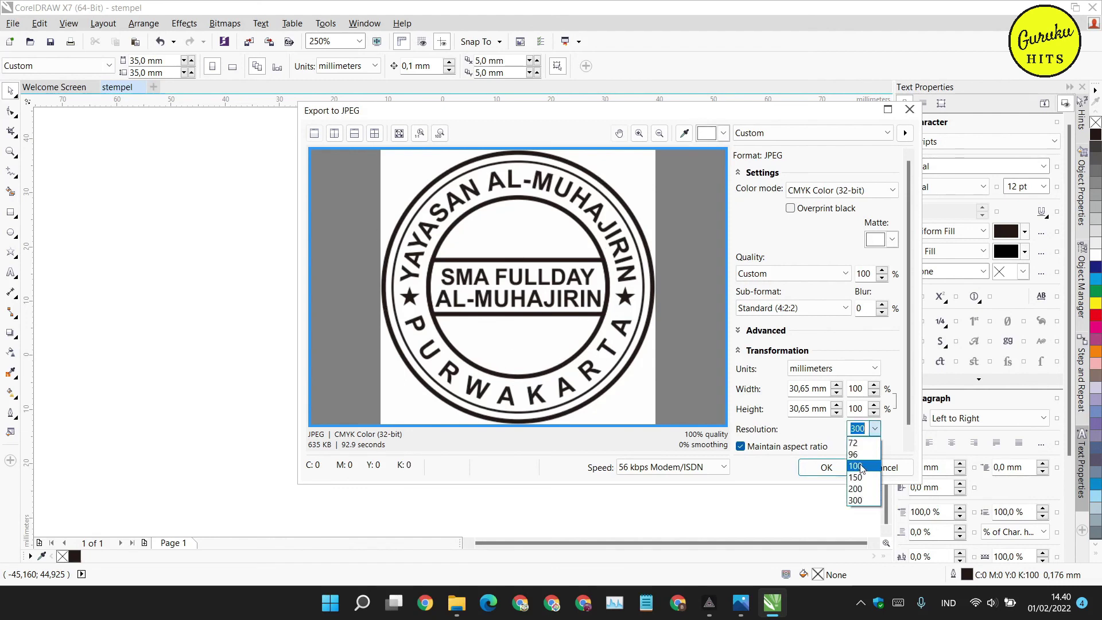
click(862, 427)
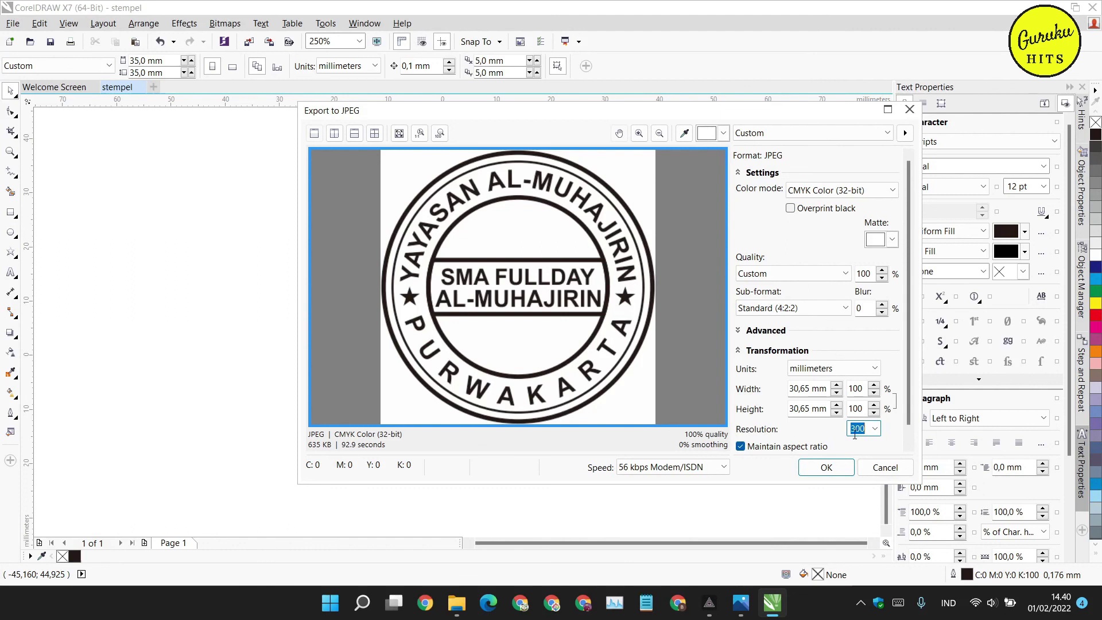
text(70)
click(687, 385)
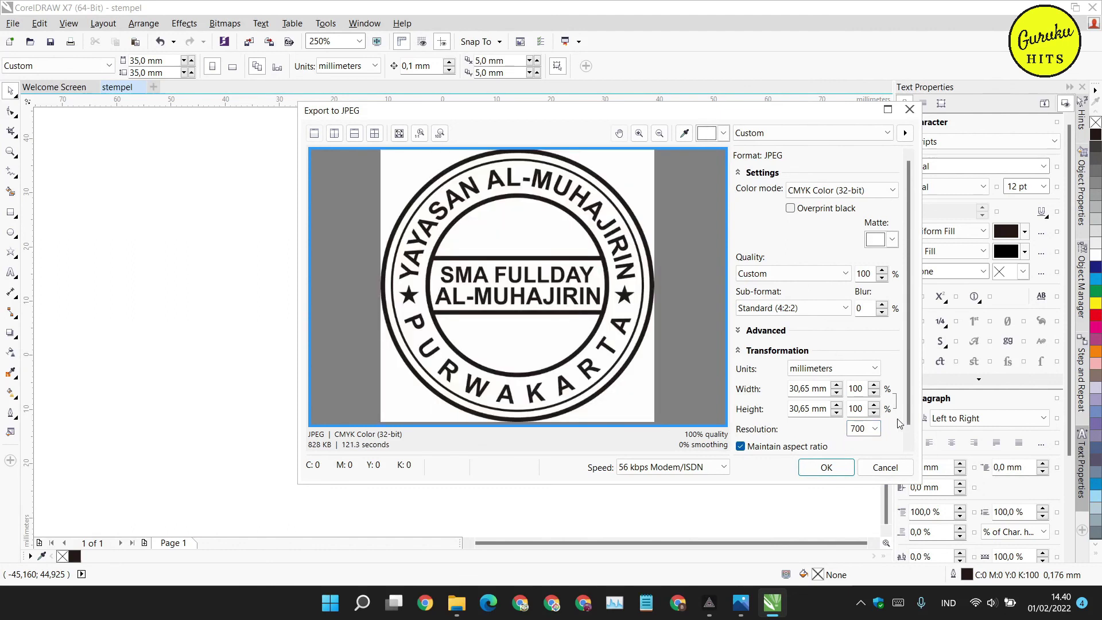
Step: Check the stamp in the JPEG export preview and complete the export
scroll(456, 298, up, 1)
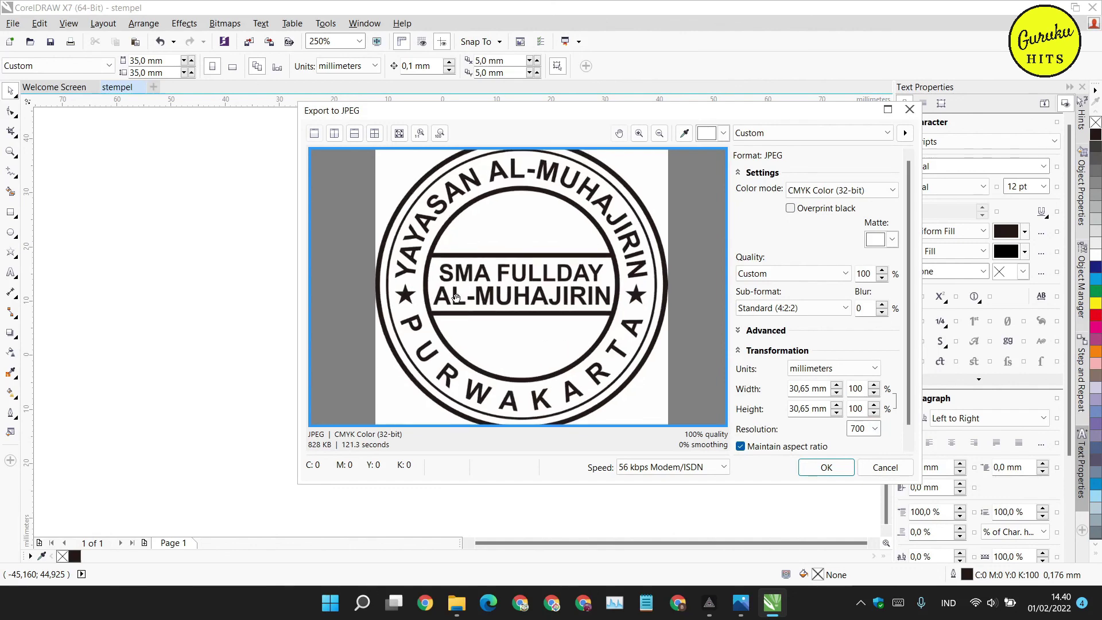
scroll(456, 297, up, 1)
scroll(446, 294, down, 2)
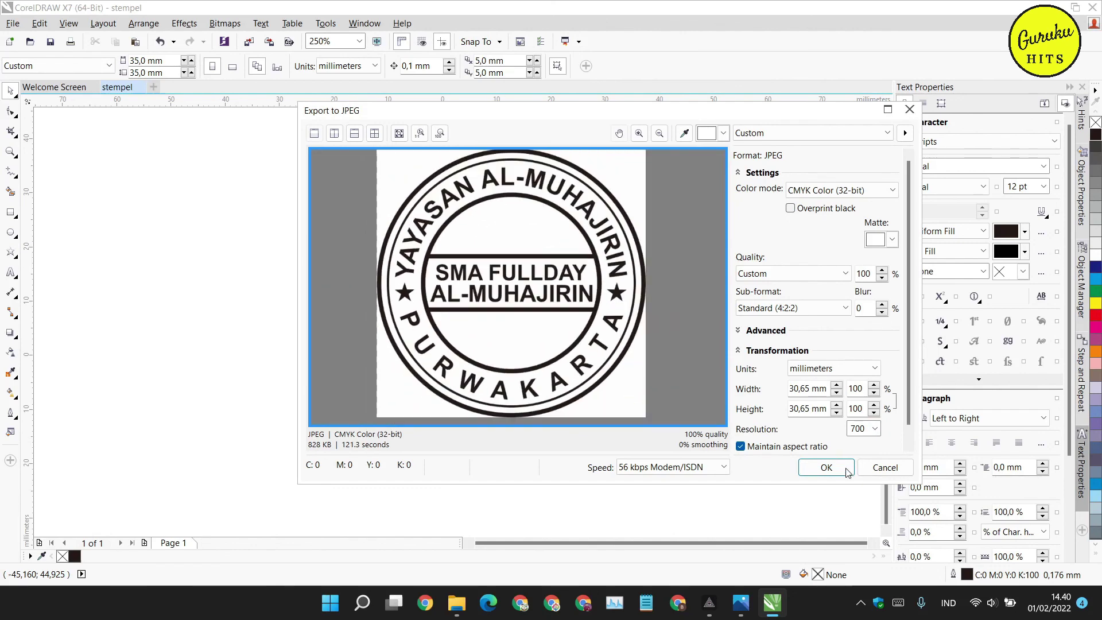
click(826, 466)
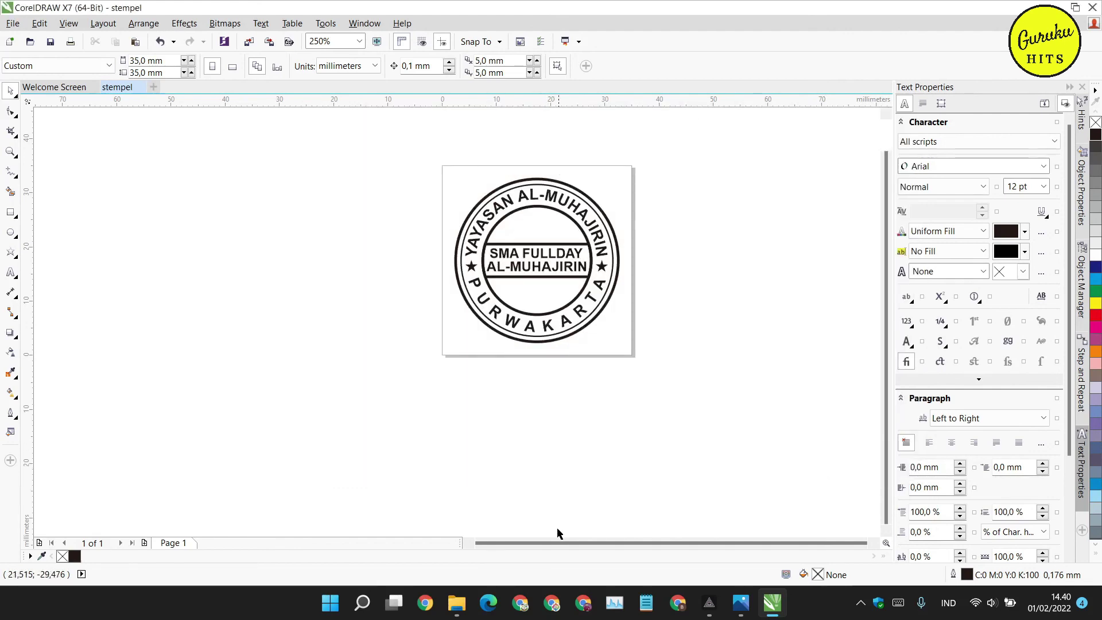
Step: Switch to File Explorer, view the exported stempel11 JPEG from the Dokumen folder, and browse to the previous image
click(456, 603)
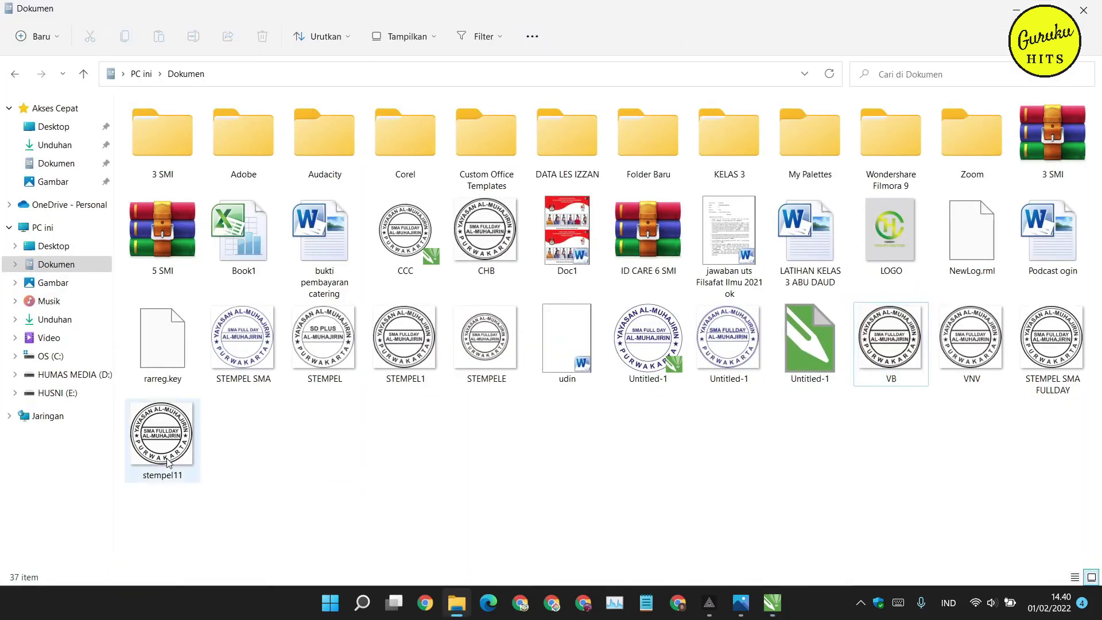
double_click(167, 456)
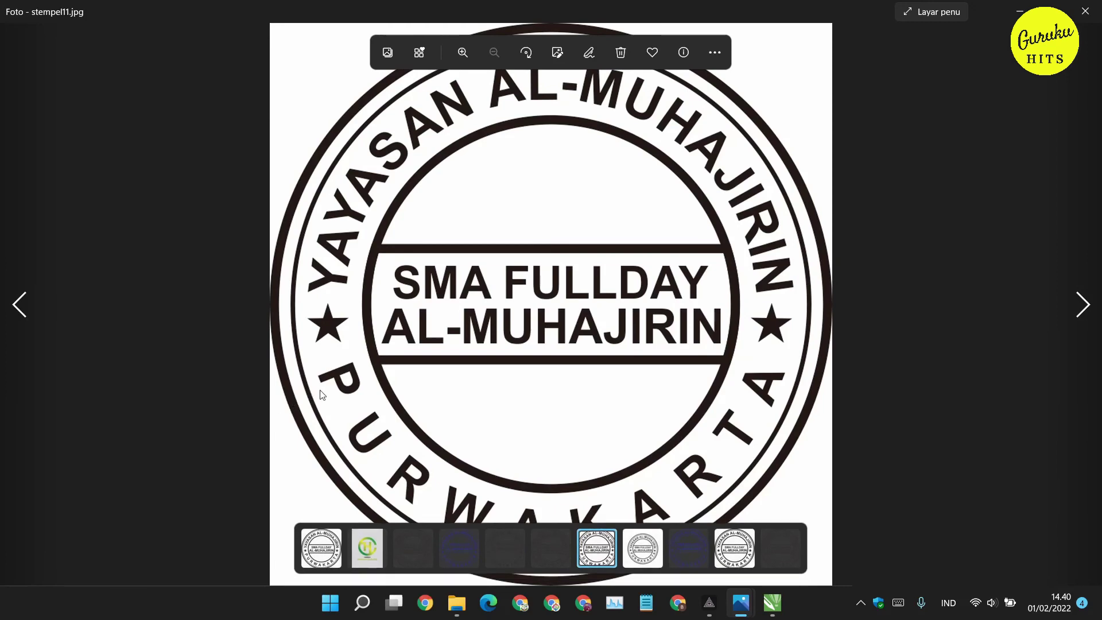
click(29, 307)
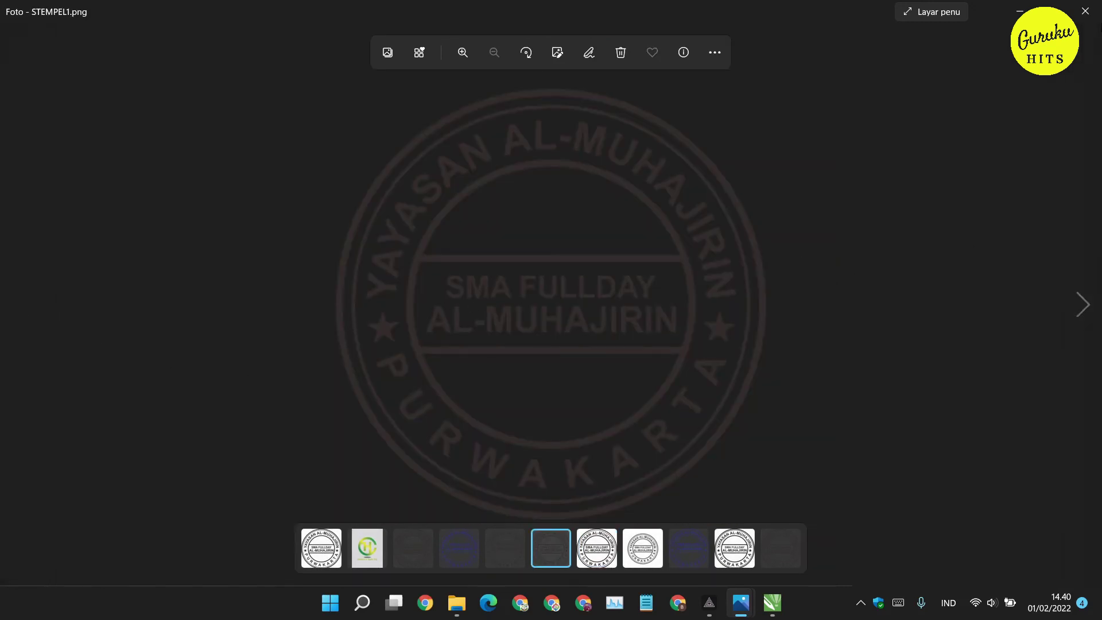
Step: View the exported STEMPEL SMA FULLDAY PNG, close the viewer and the Dokumen folder, and return to CorelDRAW
click(1085, 11)
double_click(1068, 356)
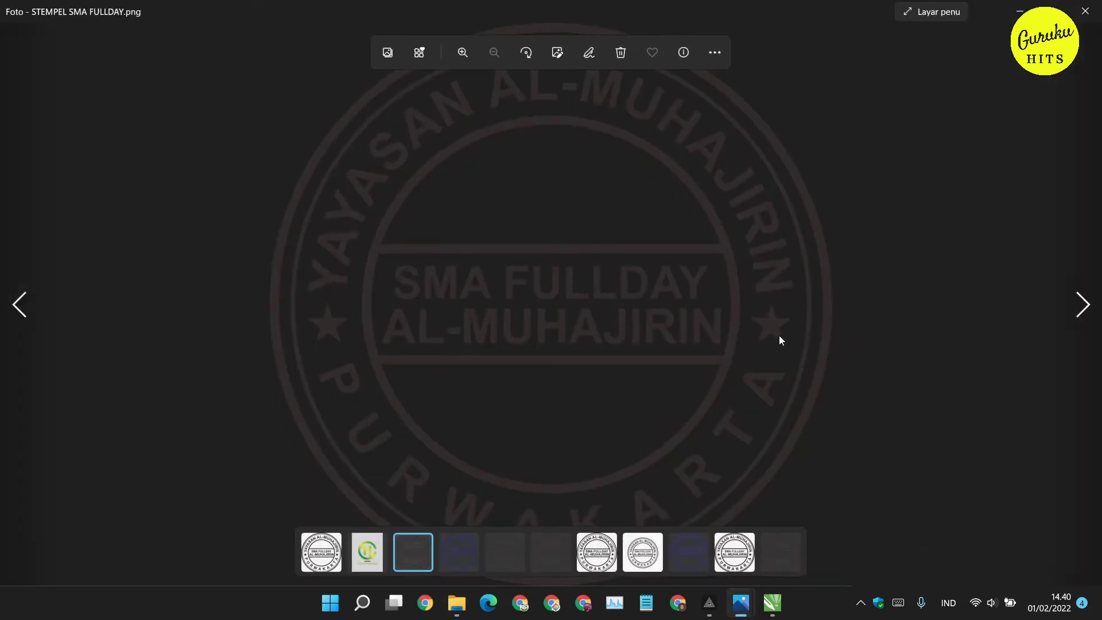
click(1084, 10)
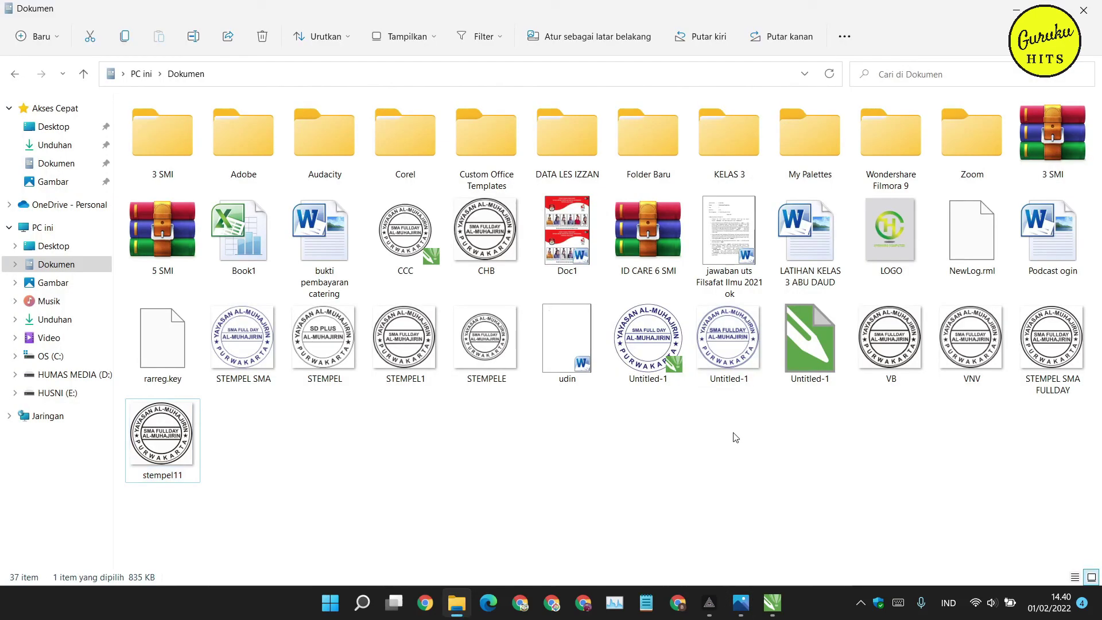
click(1082, 11)
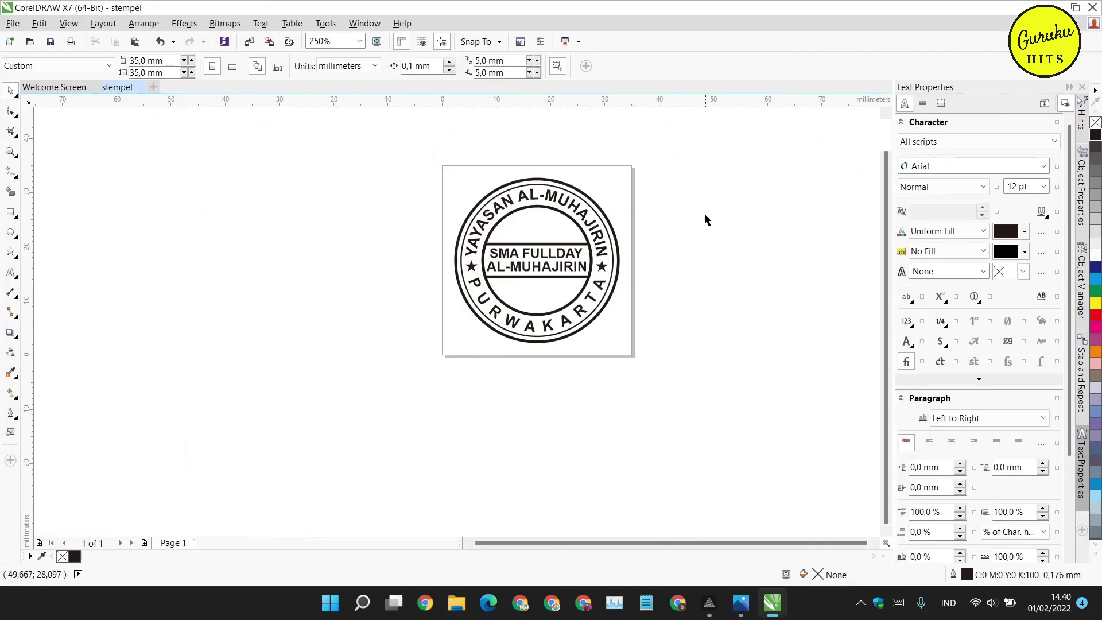
scroll(595, 207, up, 2)
scroll(595, 206, down, 2)
drag(414, 153, 632, 351)
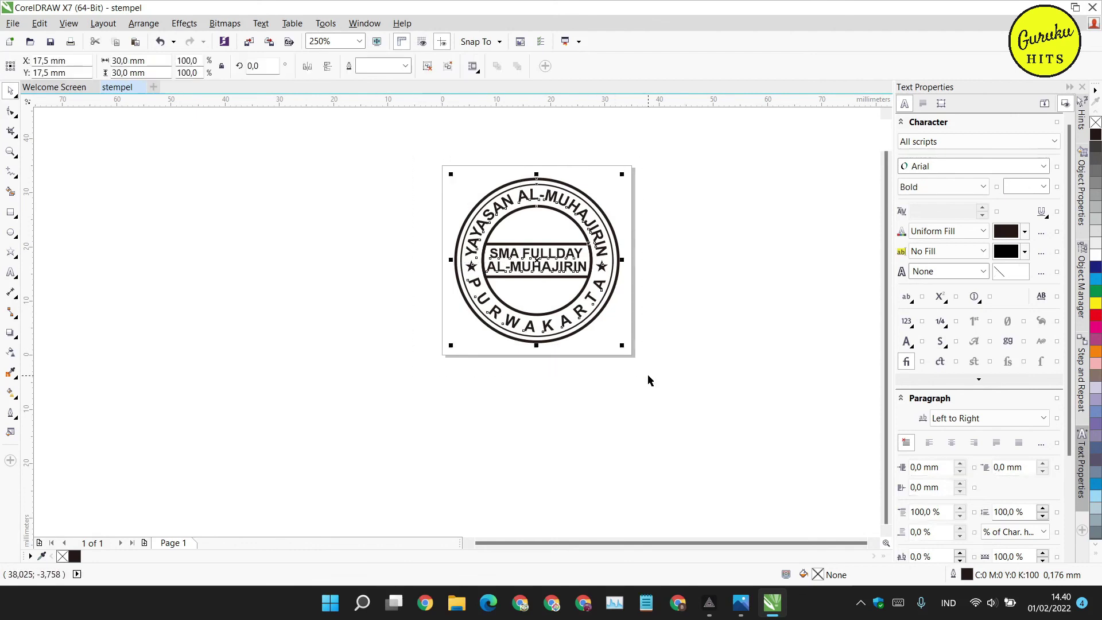
click(686, 336)
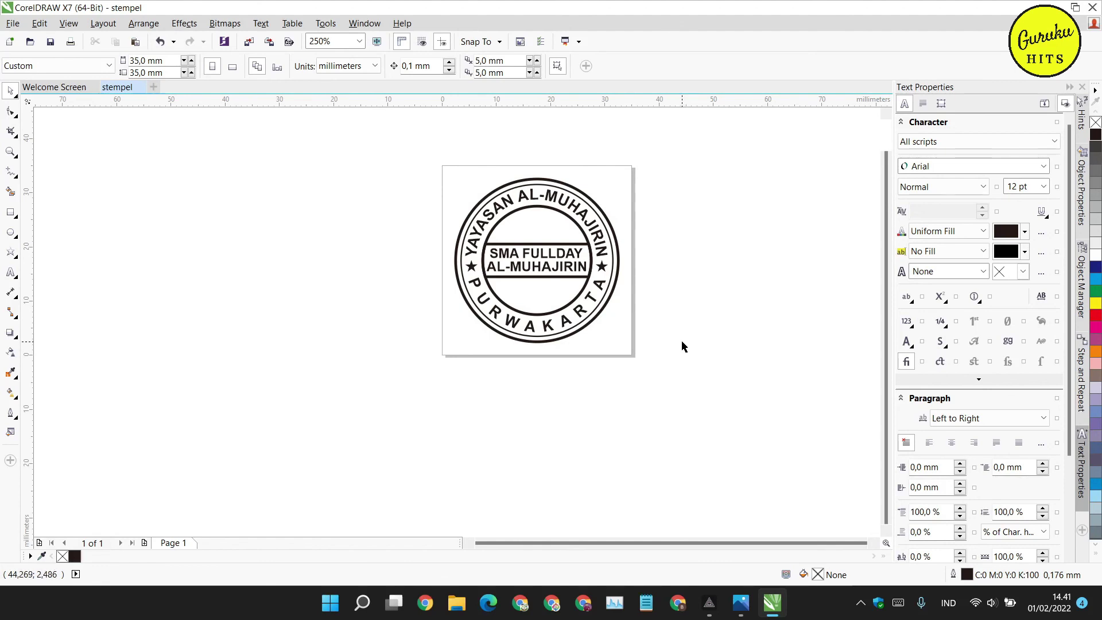
drag(406, 153, 616, 391)
drag(423, 152, 658, 387)
click(719, 343)
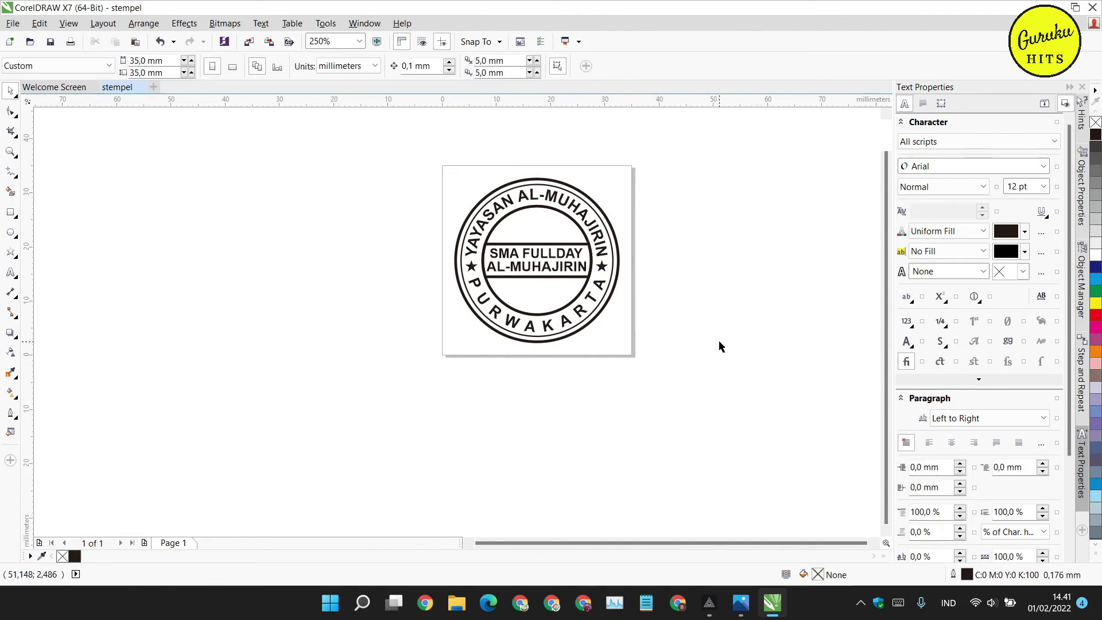